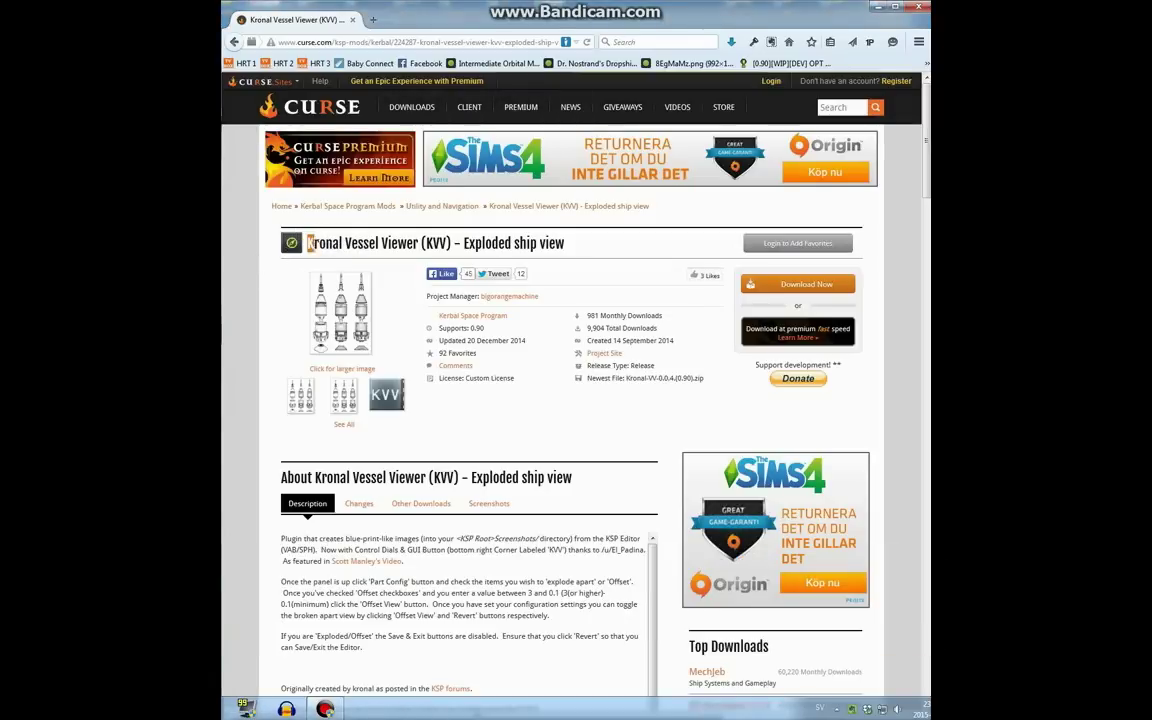
# Step: Download Kronal-VV-0.0.4(0.90).zip from Curse, saving the archive to disk in Firefox
pyautogui.moveTo(307, 243); pyautogui.dragTo(545, 243)
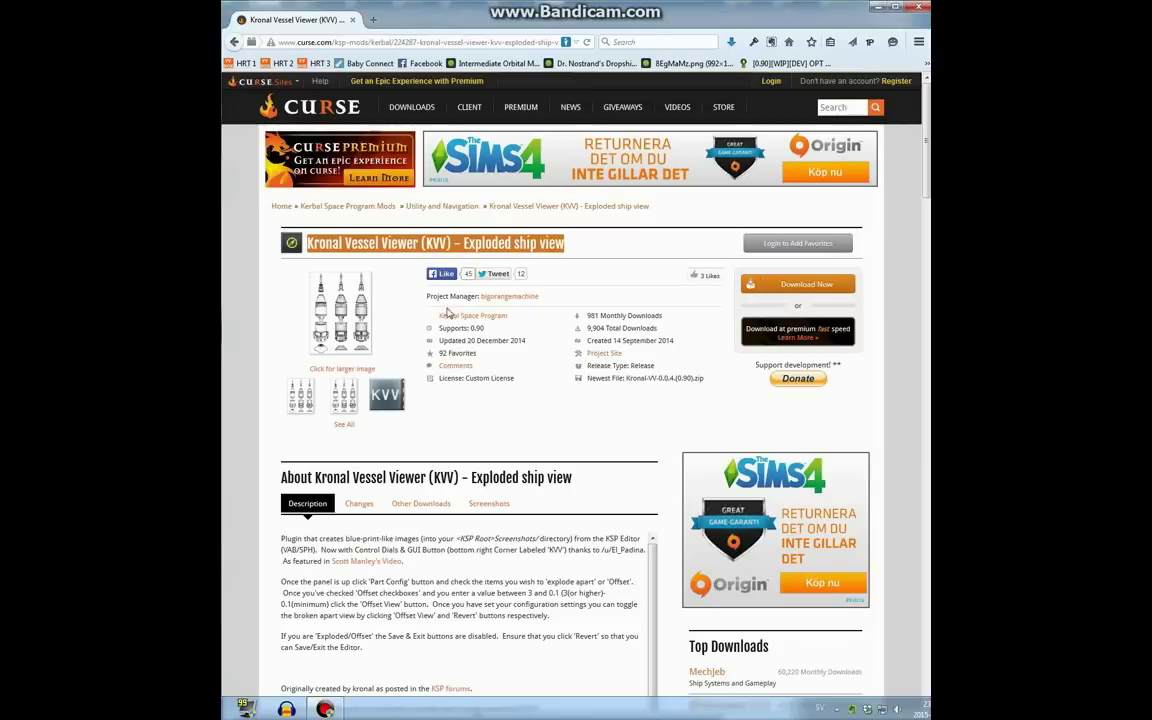
pyautogui.moveTo(439, 328); pyautogui.dragTo(472, 328)
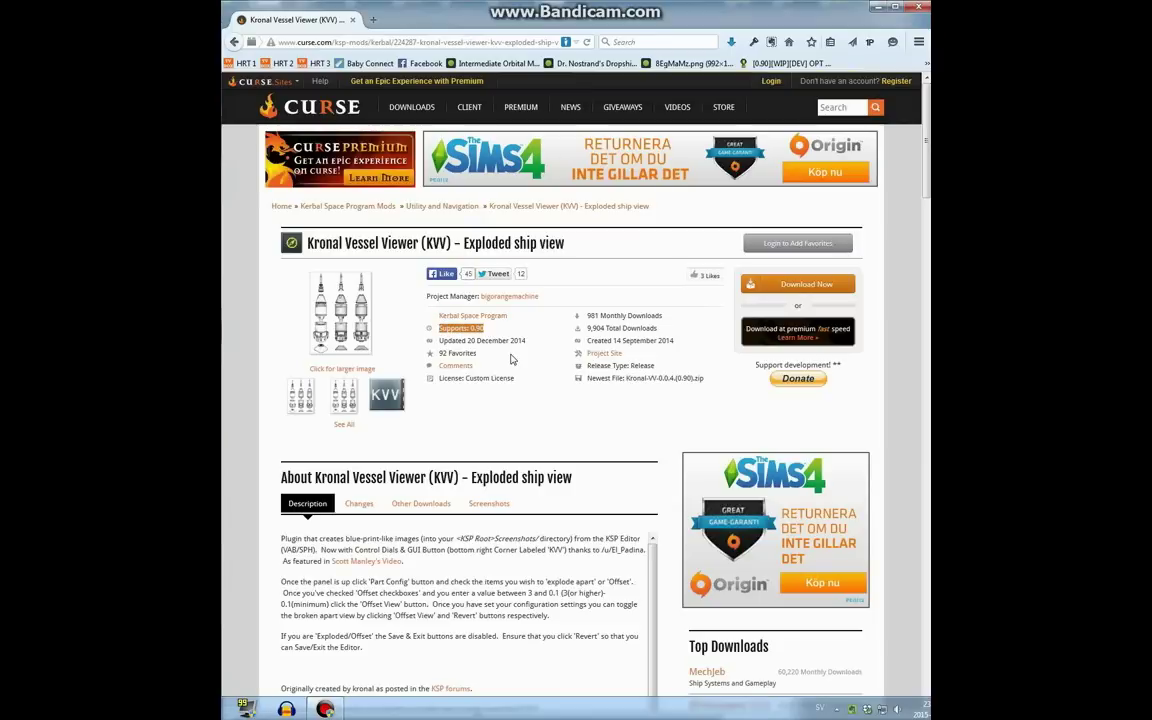
pyautogui.click(811, 287)
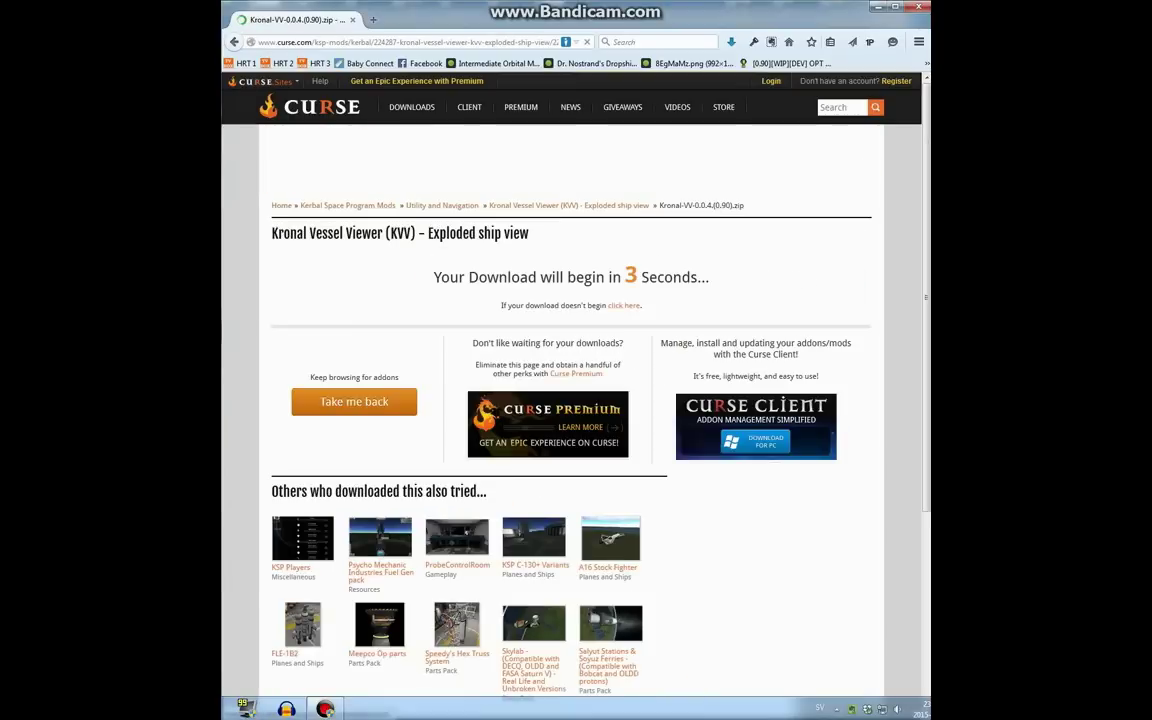
pyautogui.click(632, 308)
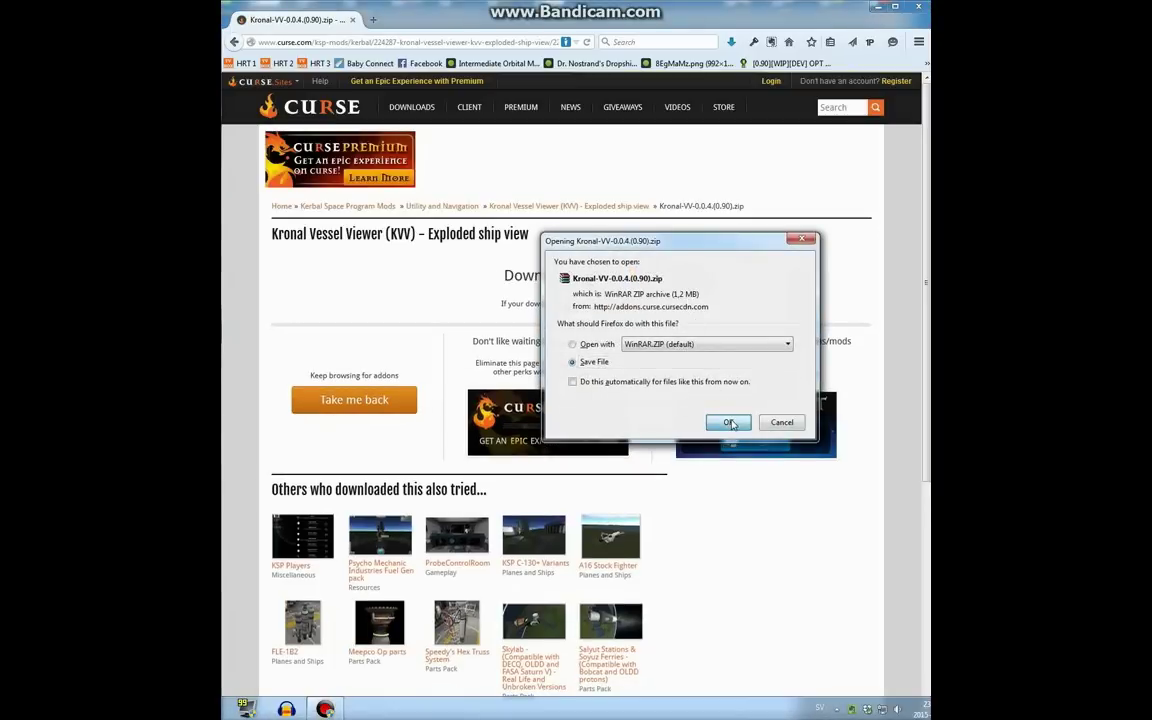
pyautogui.click(729, 421)
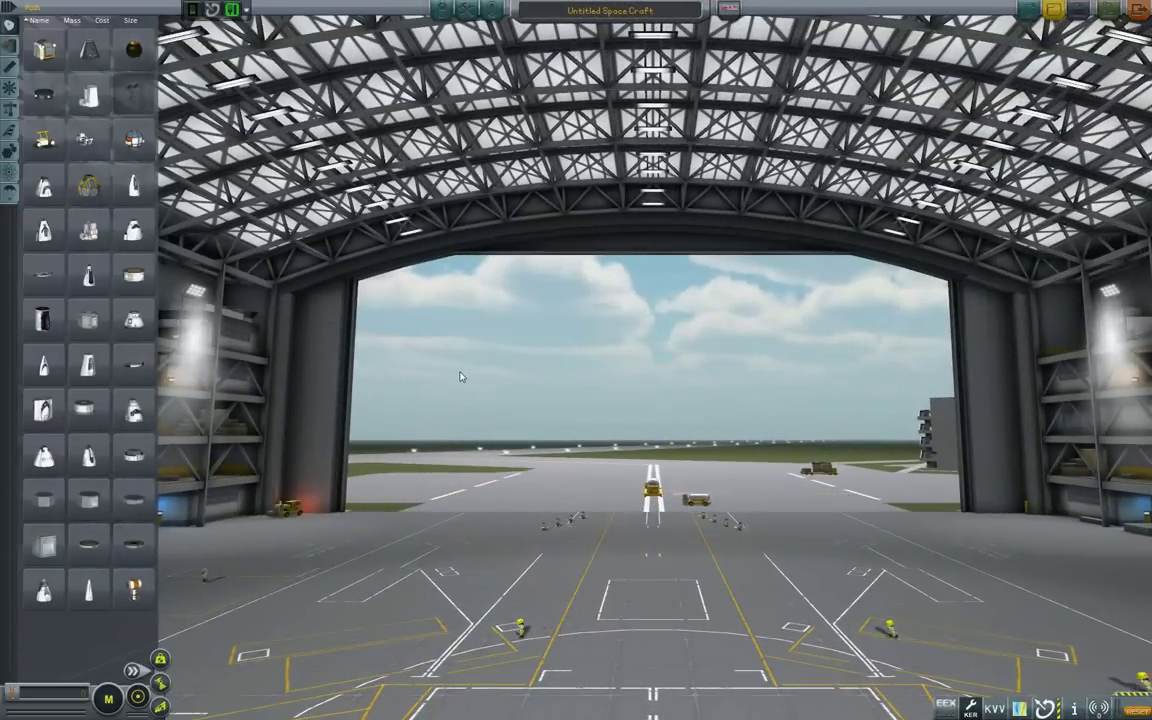
# Step: Open the saved craft list and scroll to SPL - SSTO - Heavy Mk5 - Gjallarhorn
pyautogui.click(1038, 16)
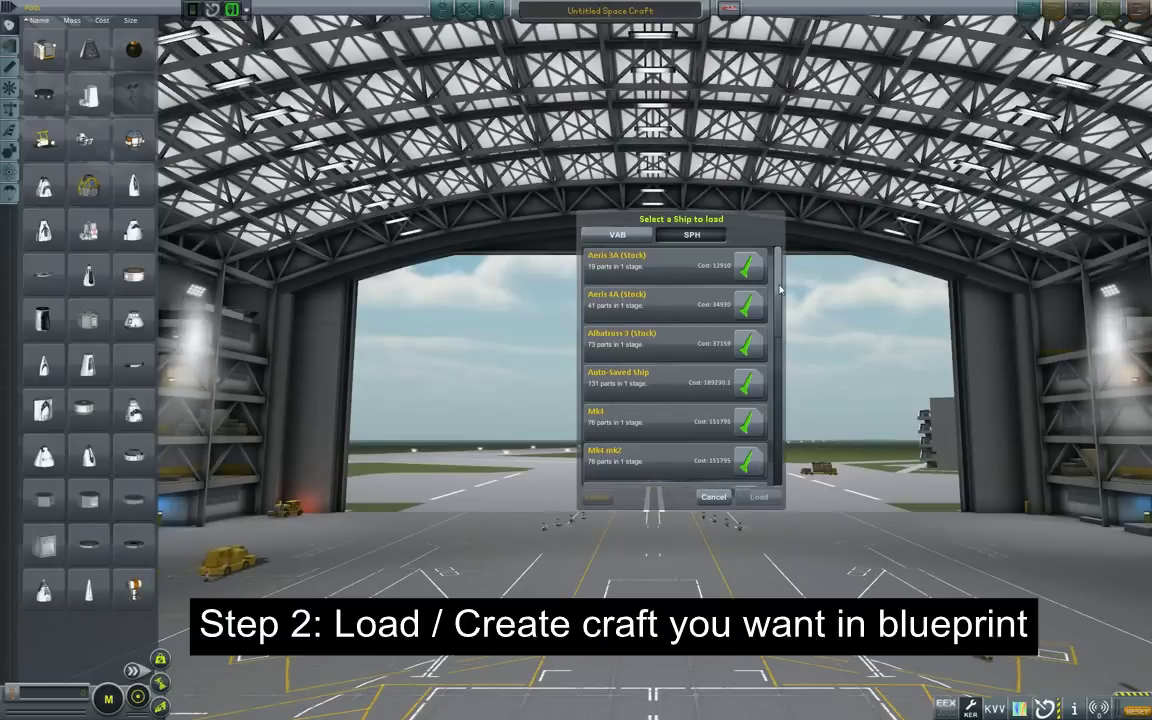
pyautogui.scroll(-5, 779, 411)
pyautogui.scroll(-3, 779, 411)
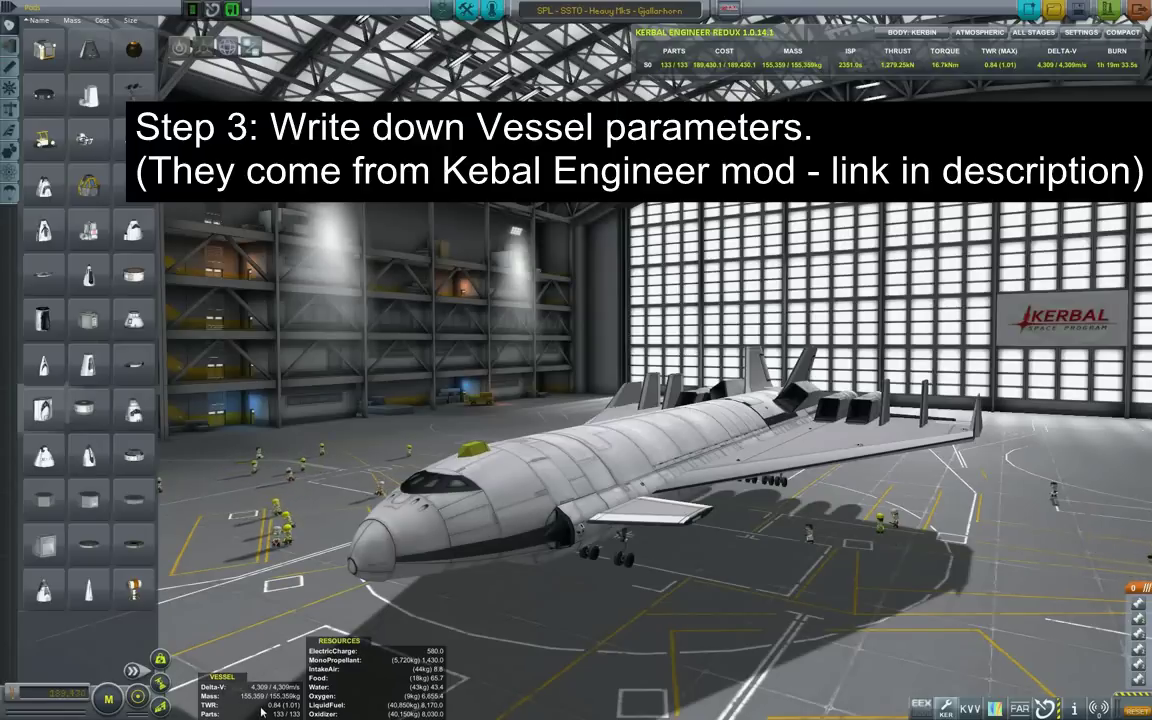
pyautogui.click(948, 713)
pyautogui.click(948, 713)
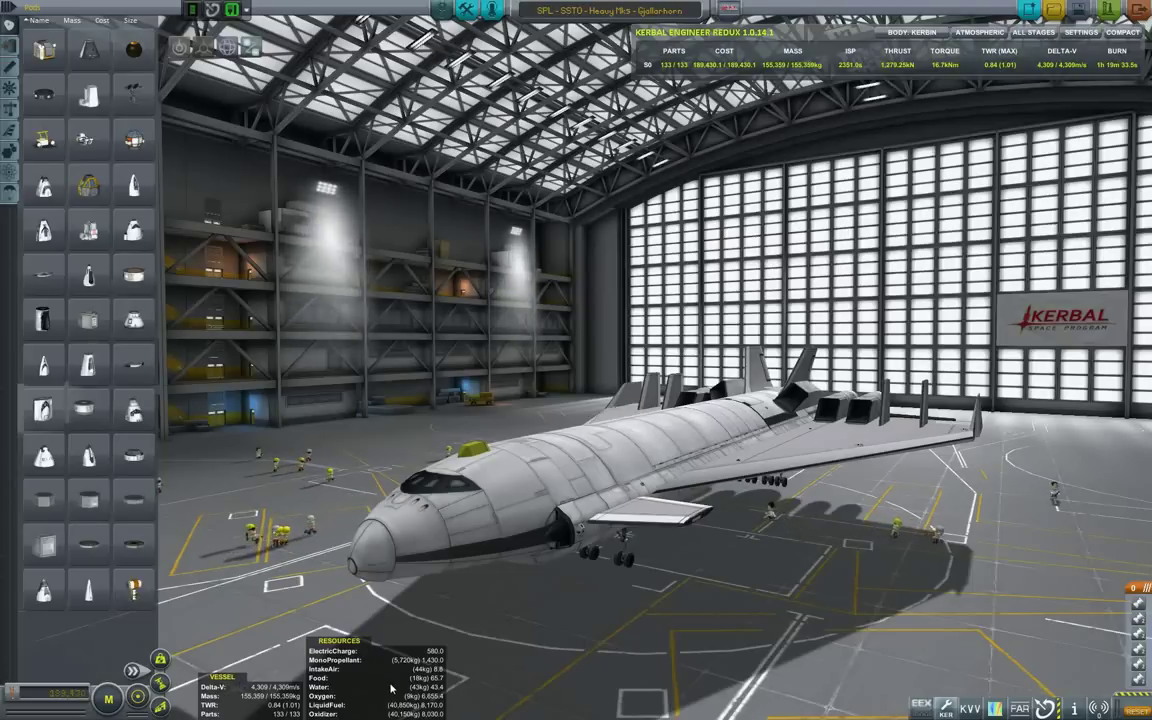
# Step: Open the Kronal Vessel Viewer preview and open the doors of both Mk4 cargo bays
pyautogui.click(970, 710)
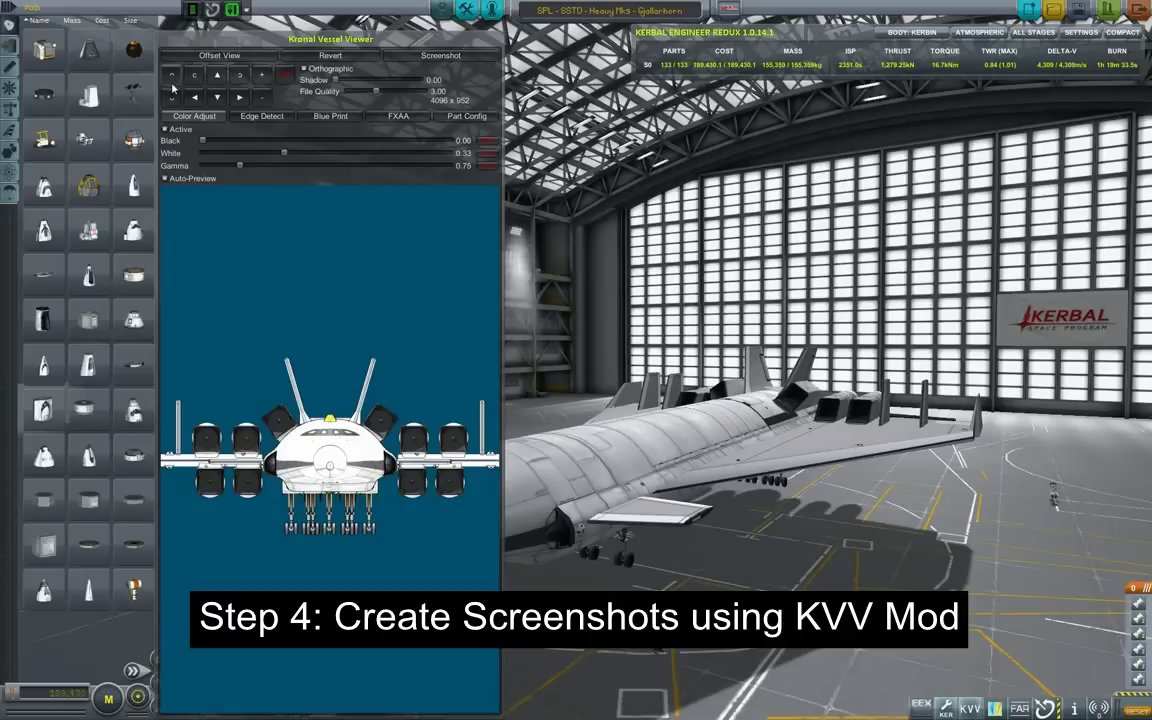
pyautogui.rightClick(679, 426)
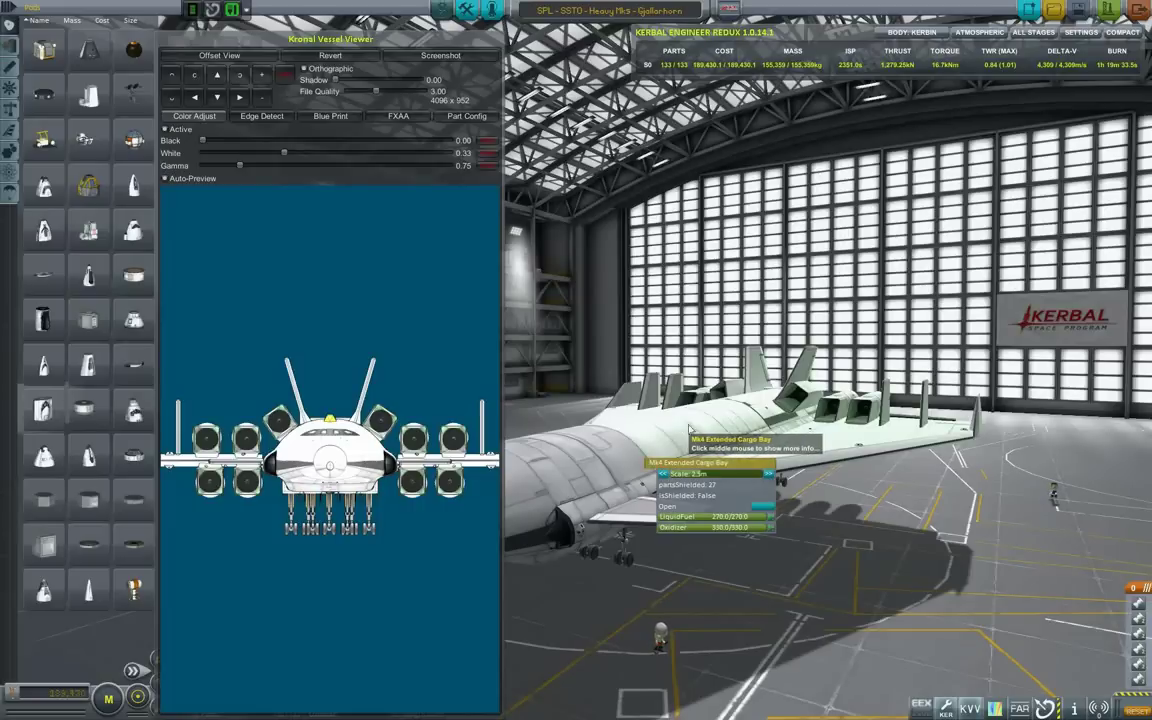
pyautogui.click(762, 506)
pyautogui.moveTo(762, 506); pyautogui.dragTo(741, 428)
pyautogui.rightClick(741, 428)
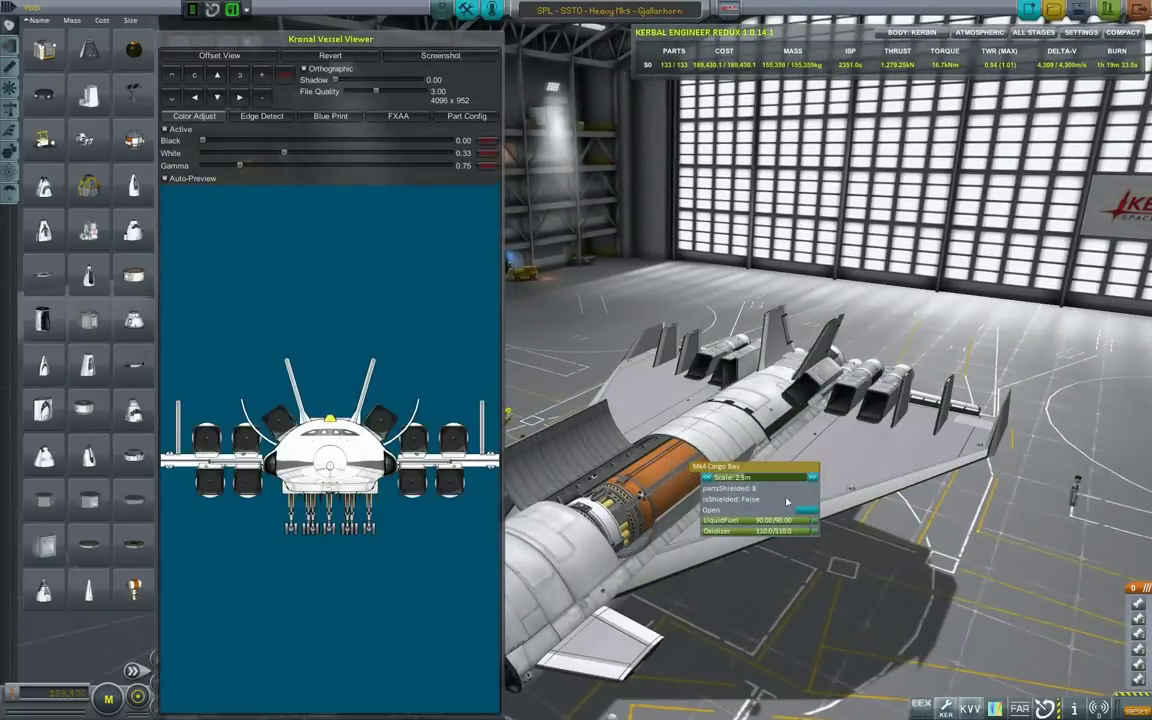
pyautogui.click(800, 511)
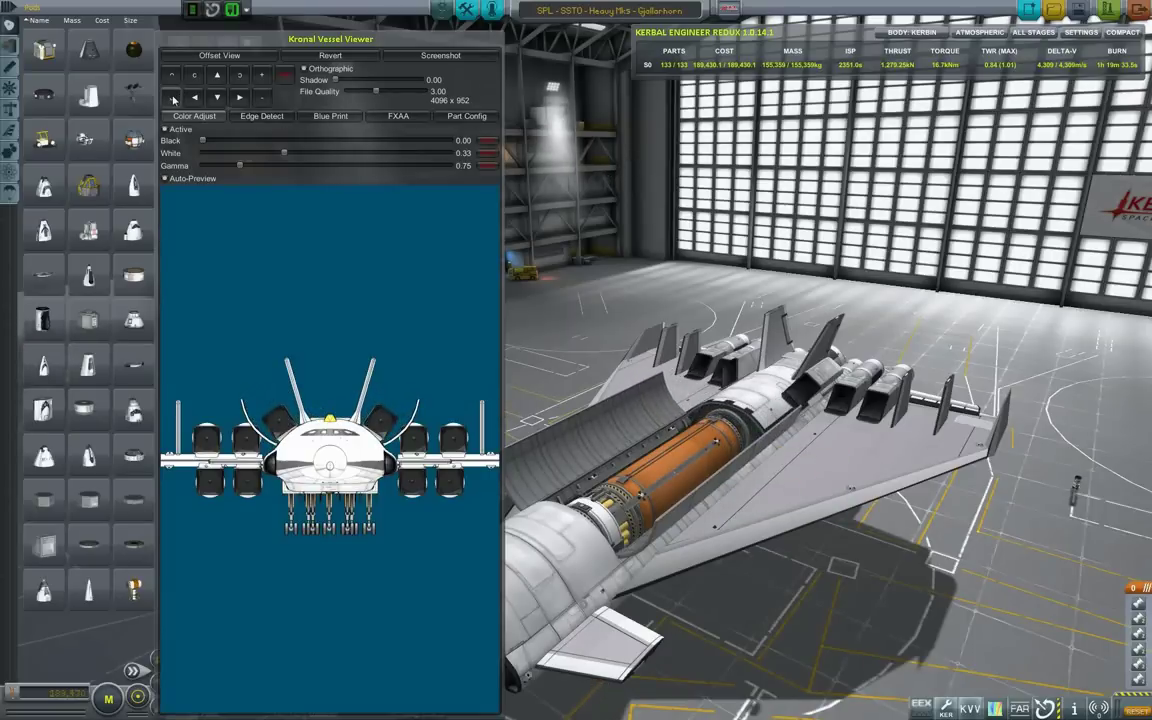
# Step: Rotate and tilt the KVV preview toward a top-front angle
pyautogui.click(197, 78)
pyautogui.click(197, 78)
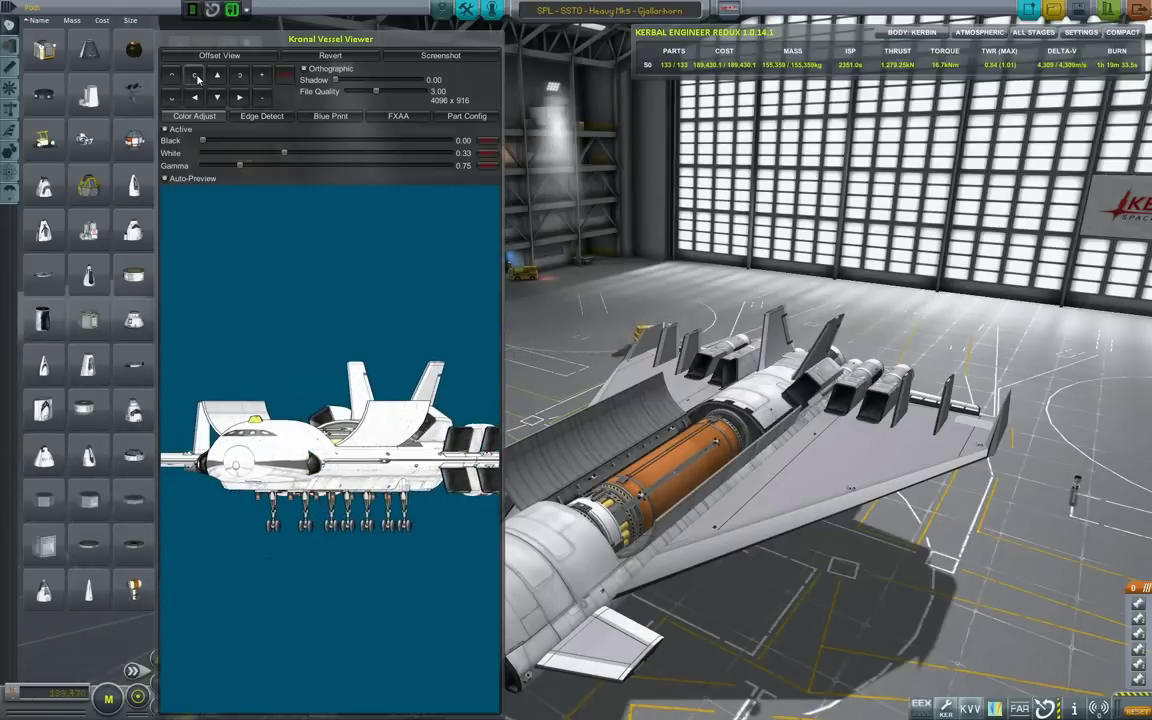
pyautogui.click(174, 97)
pyautogui.click(175, 98)
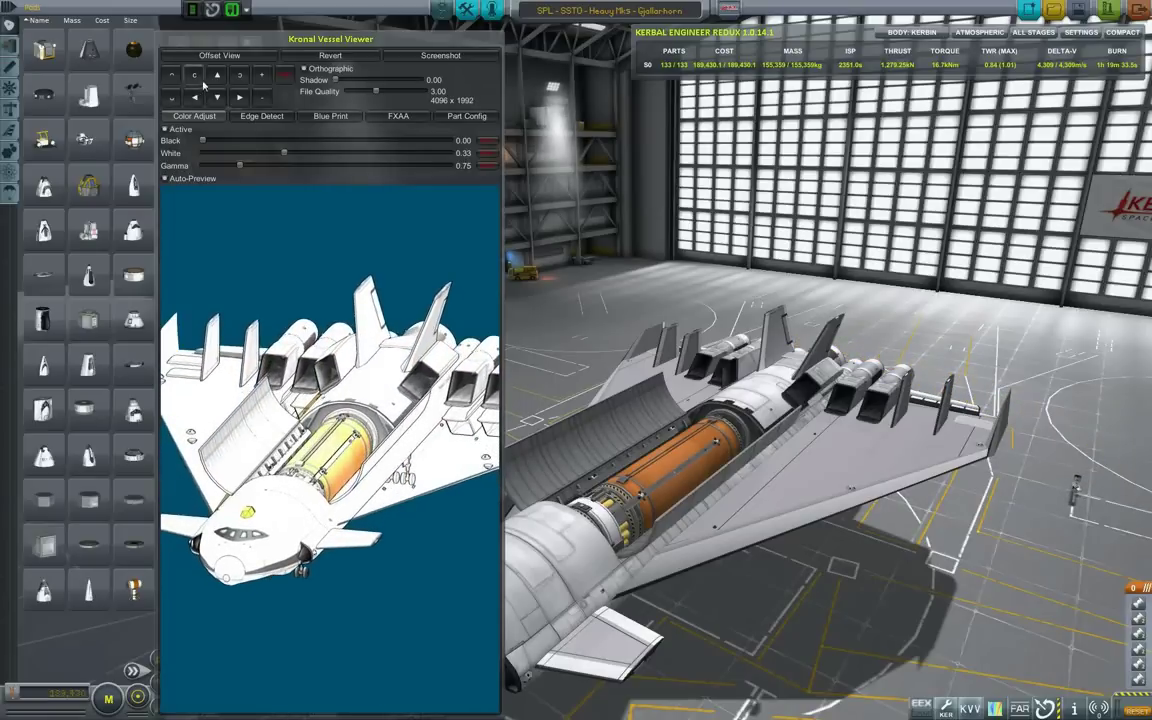
pyautogui.click(220, 77)
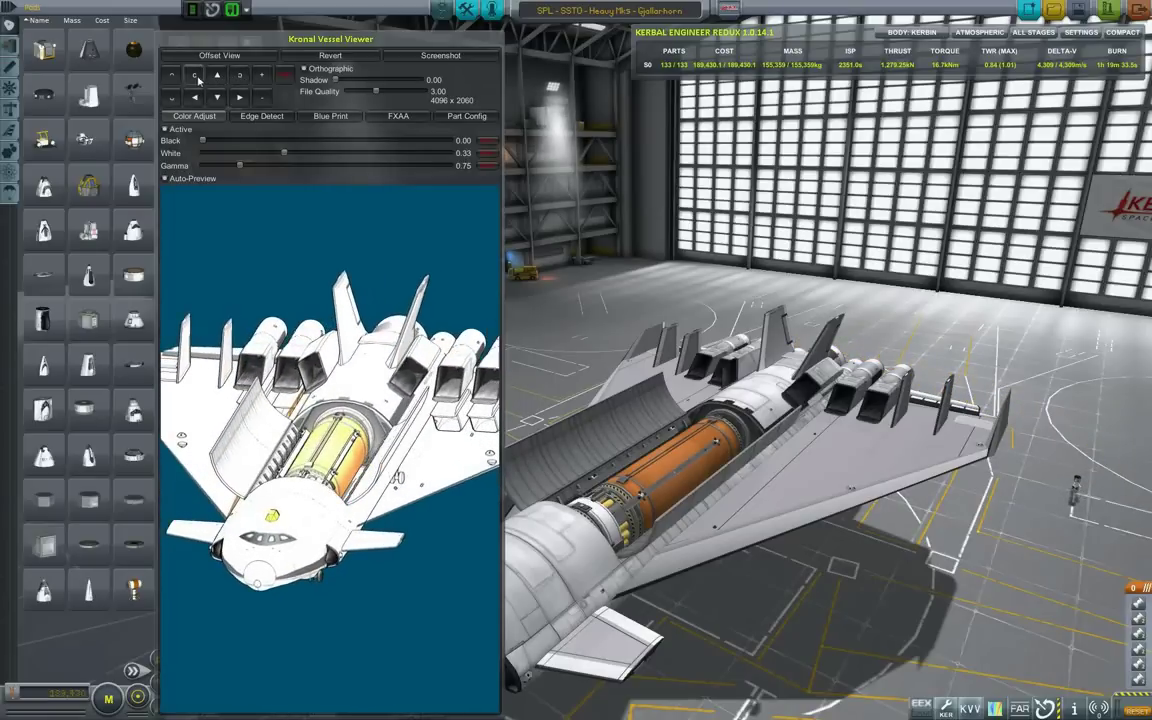
pyautogui.click(195, 76)
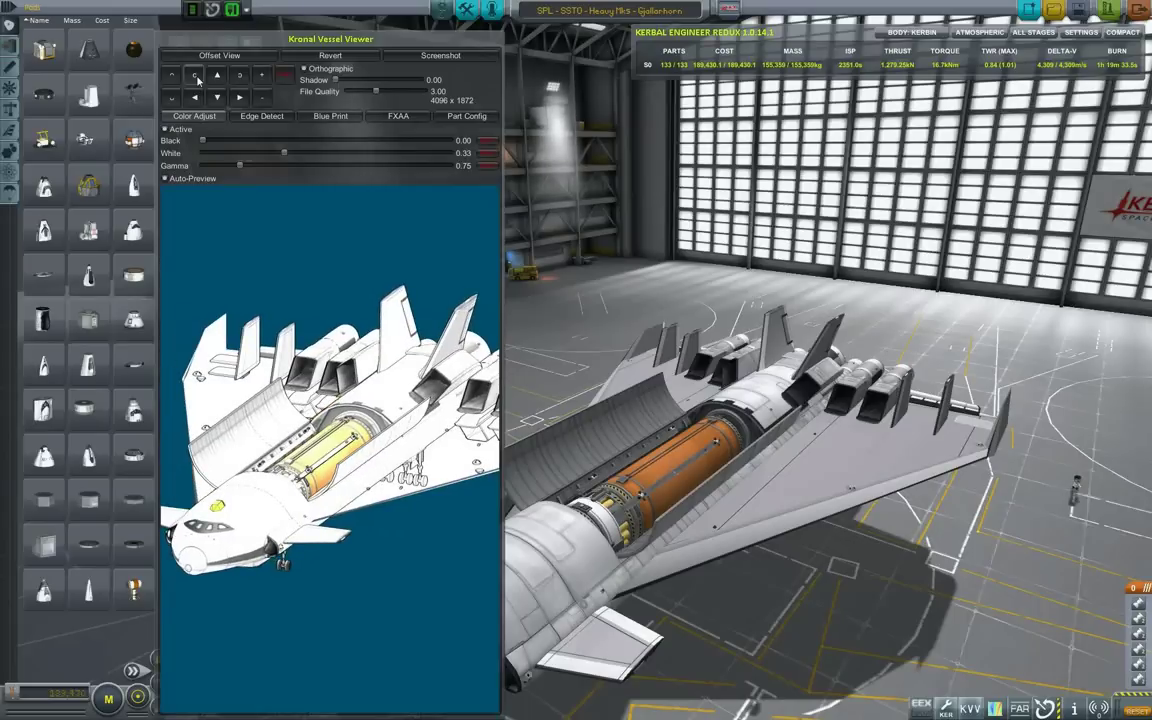
pyautogui.click(173, 98)
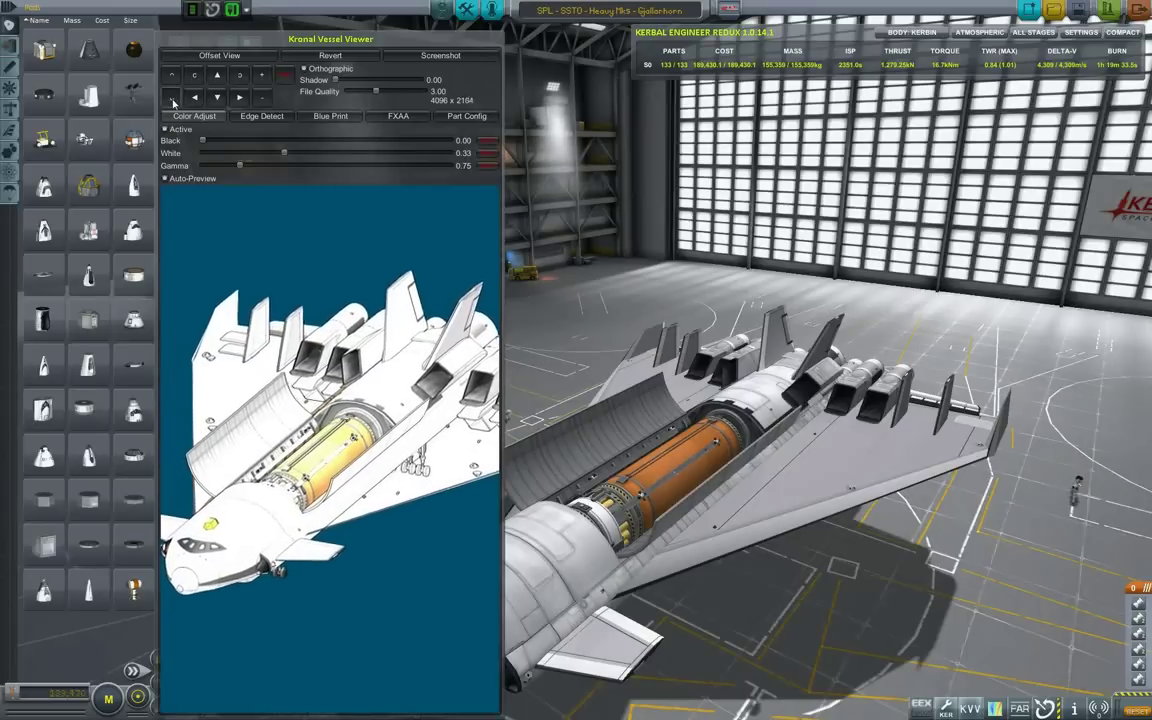
pyautogui.click(173, 99)
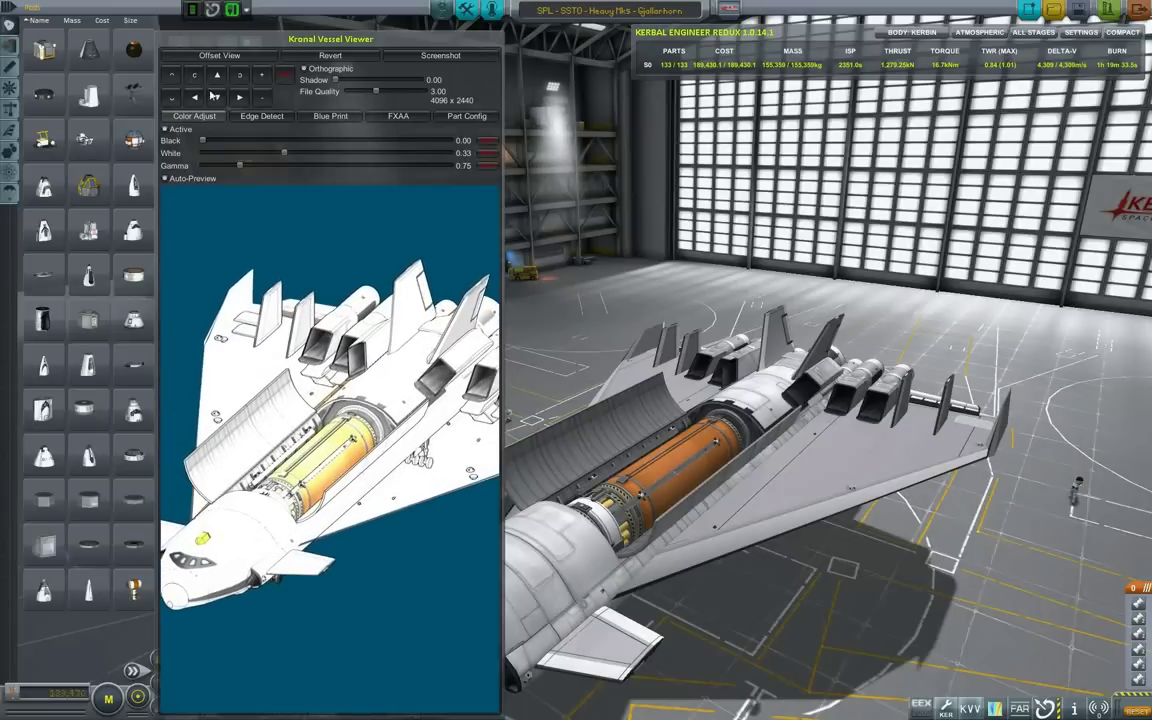
pyautogui.click(237, 78)
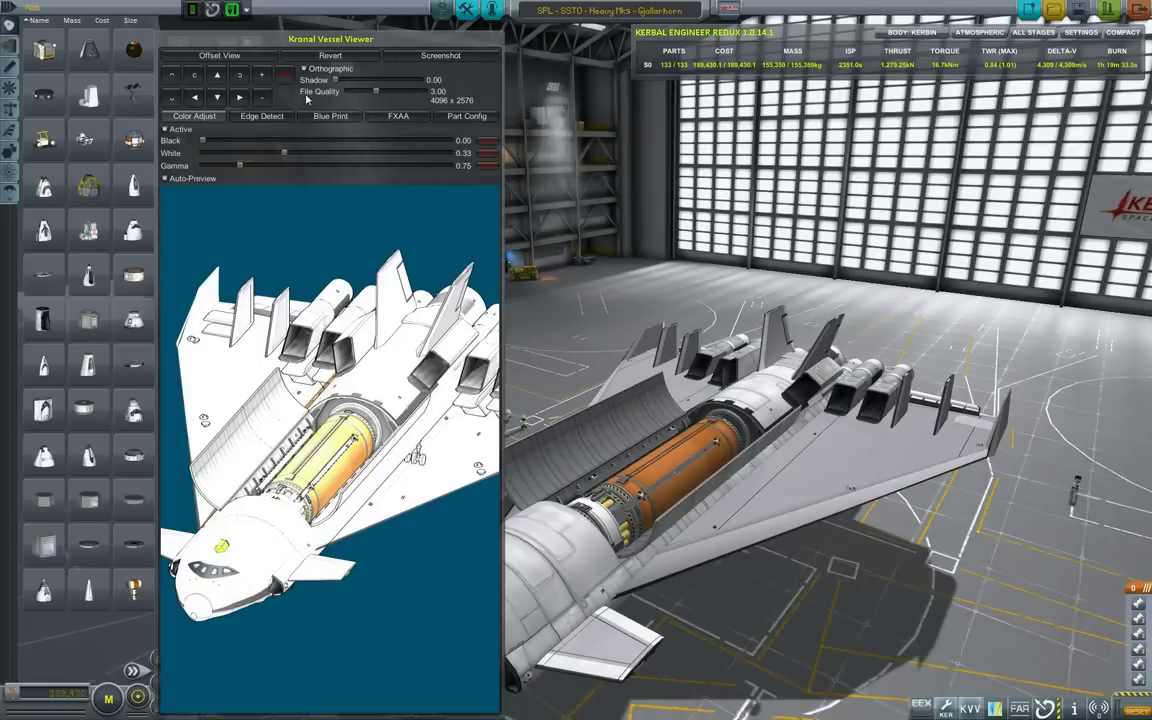
# Step: Fine-tune the preview's rotation and offset to the final angled top-front view at 4096 x 2576
pyautogui.click(263, 99)
pyautogui.click(263, 99)
pyautogui.moveTo(265, 101); pyautogui.dragTo(265, 102)
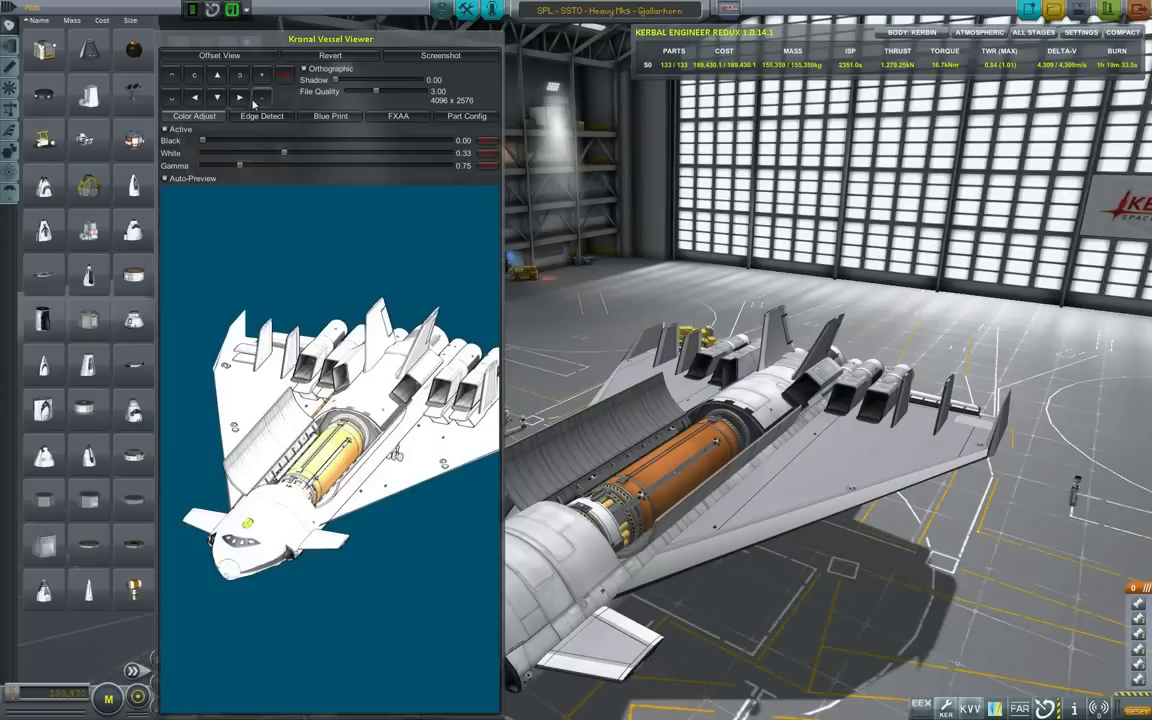
pyautogui.click(240, 98)
pyautogui.click(241, 98)
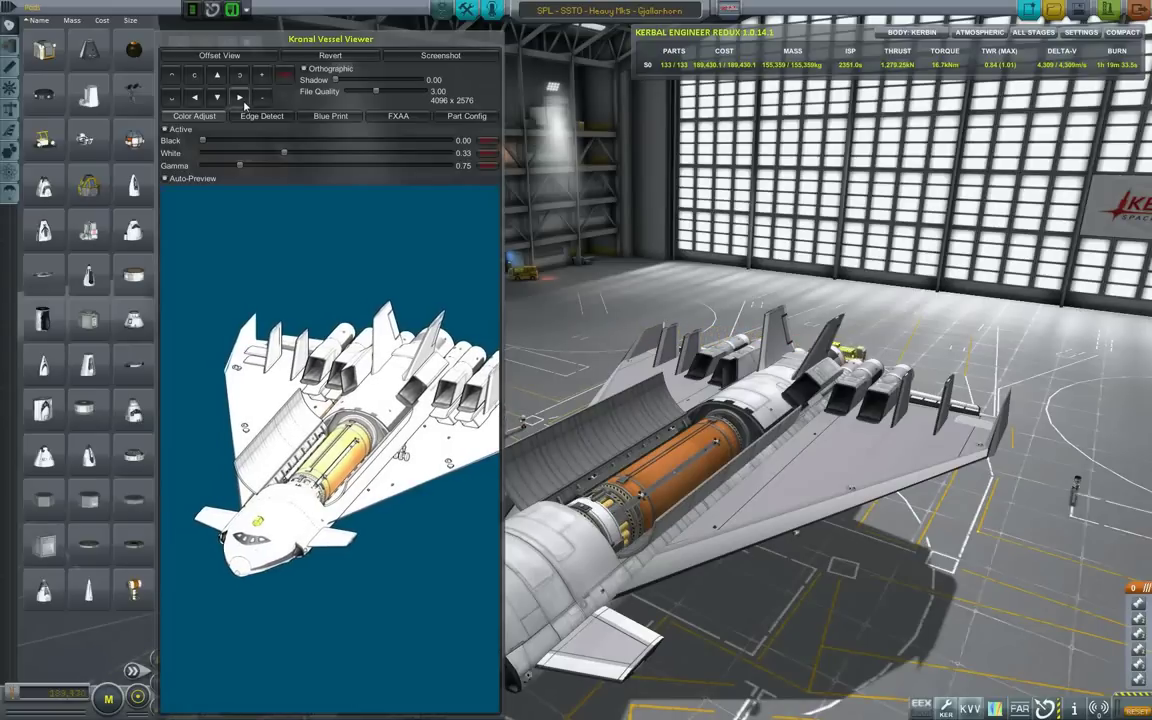
pyautogui.click(194, 97)
pyautogui.click(194, 98)
pyautogui.click(194, 98)
pyautogui.click(194, 98)
pyautogui.click(194, 98)
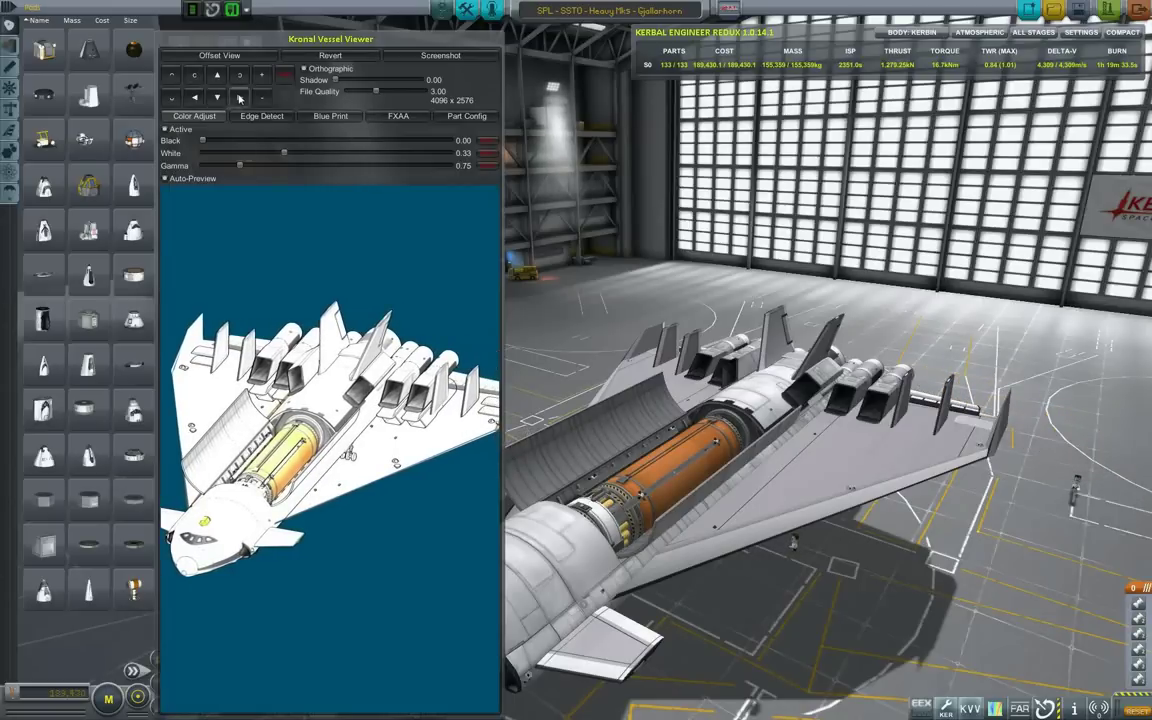
pyautogui.click(264, 97)
pyautogui.click(264, 97)
pyautogui.click(264, 97)
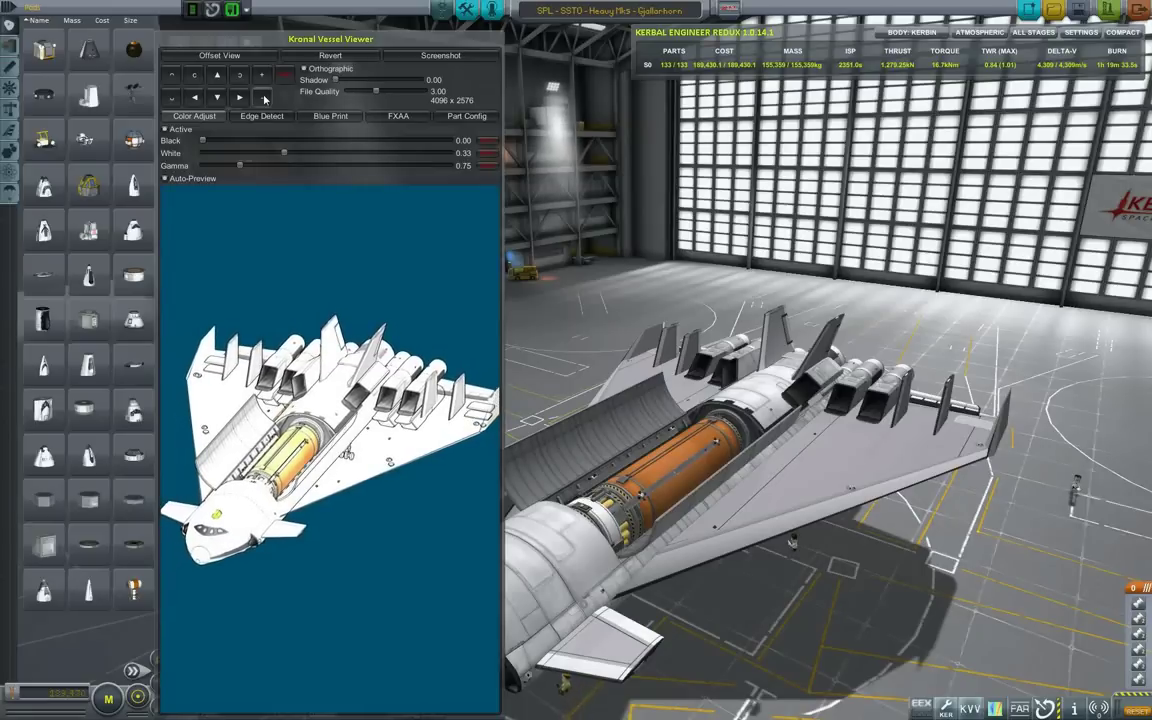
pyautogui.click(265, 98)
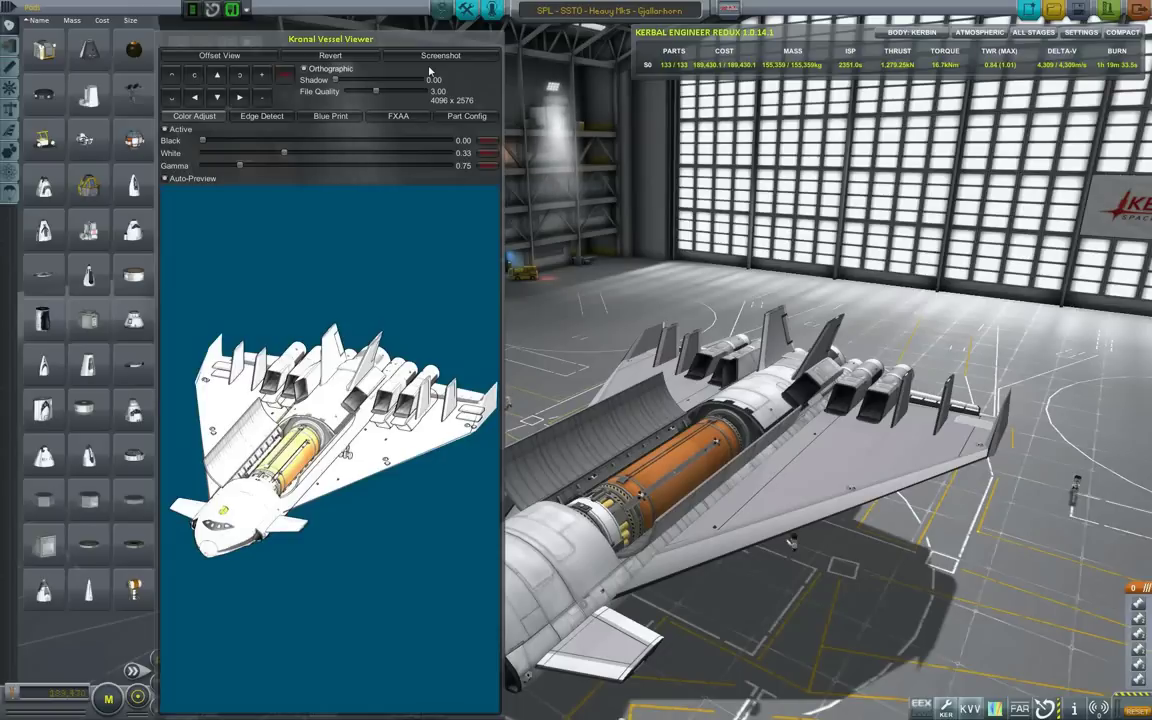
# Step: Turn the preview to a side view and close both cargo bays' doors
pyautogui.click(288, 77)
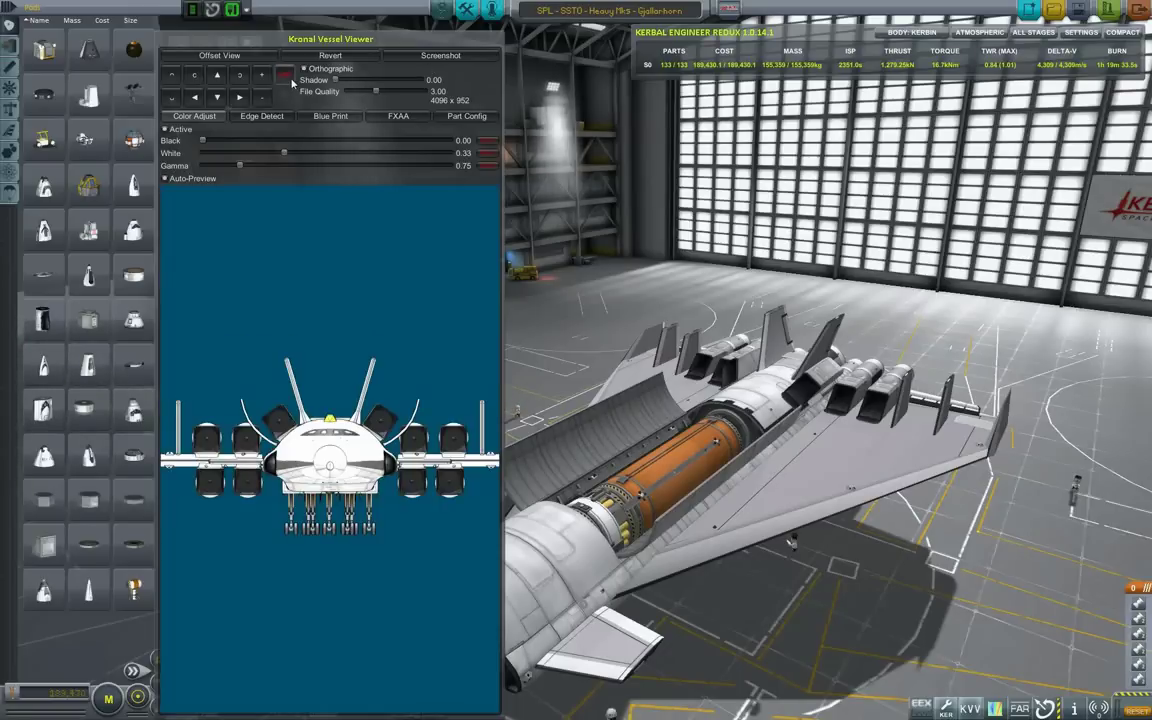
pyautogui.click(196, 77)
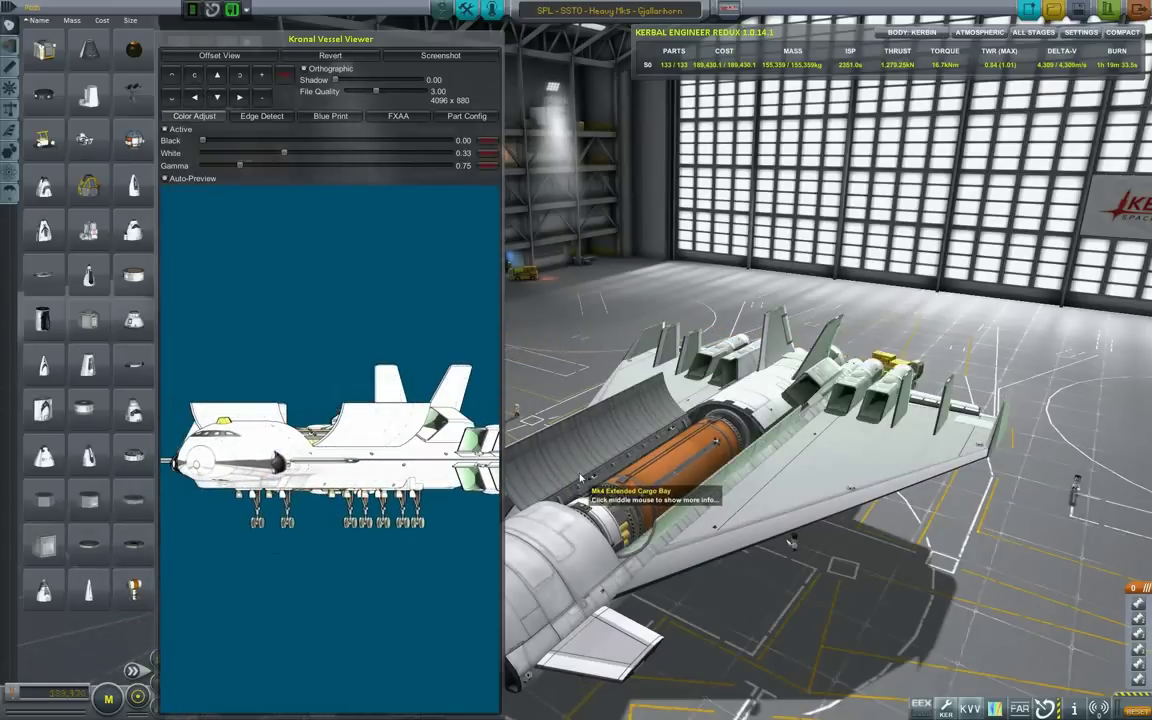
pyautogui.rightClick(633, 556)
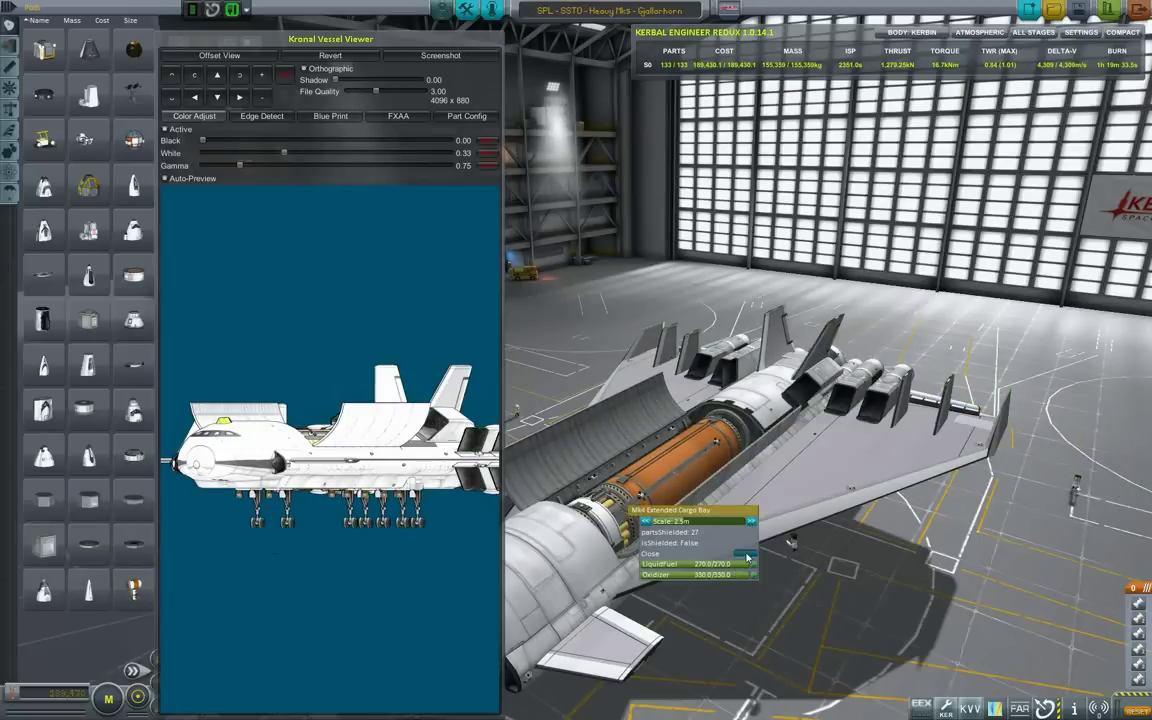
pyautogui.click(747, 555)
pyautogui.rightClick(705, 470)
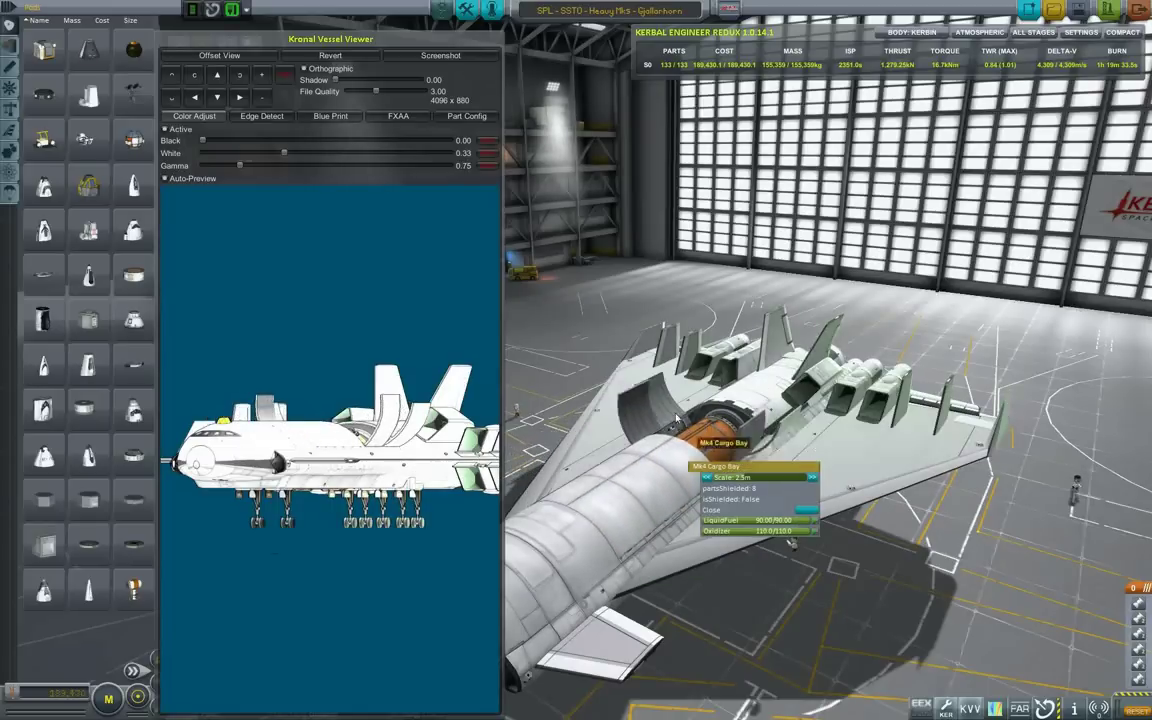
pyautogui.click(826, 492)
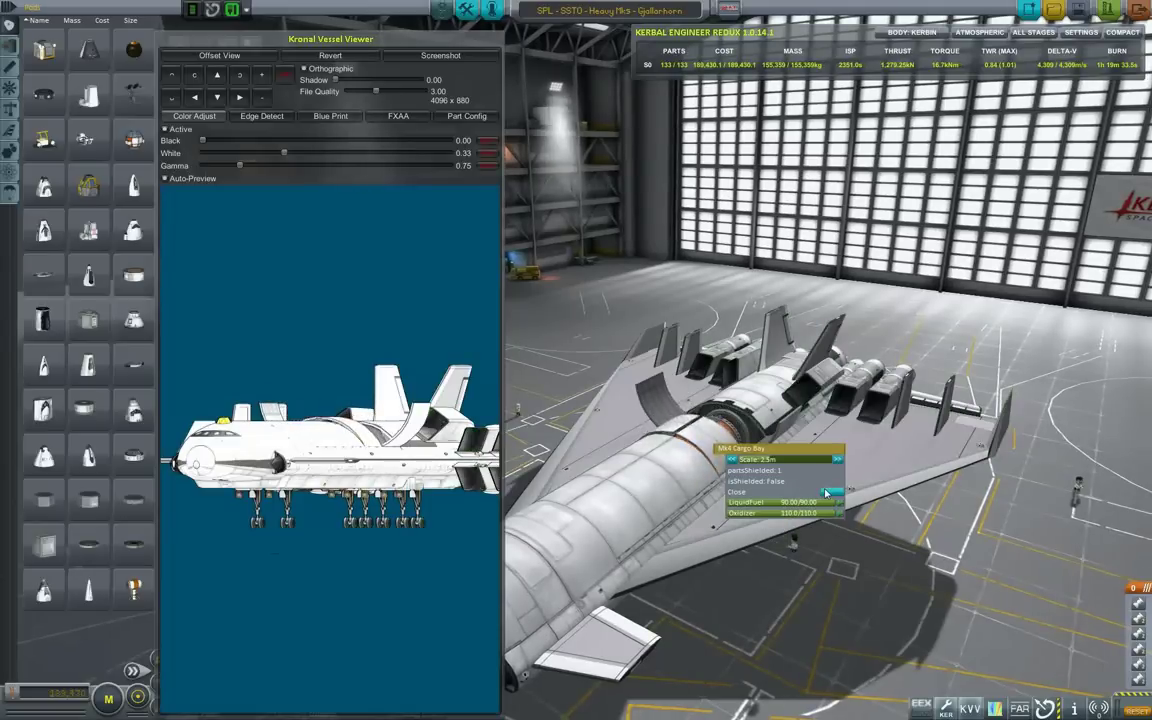
# Step: Zoom the flat side view out to fit the aircraft, then show it head-on at 4096 x 952
pyautogui.click(199, 76)
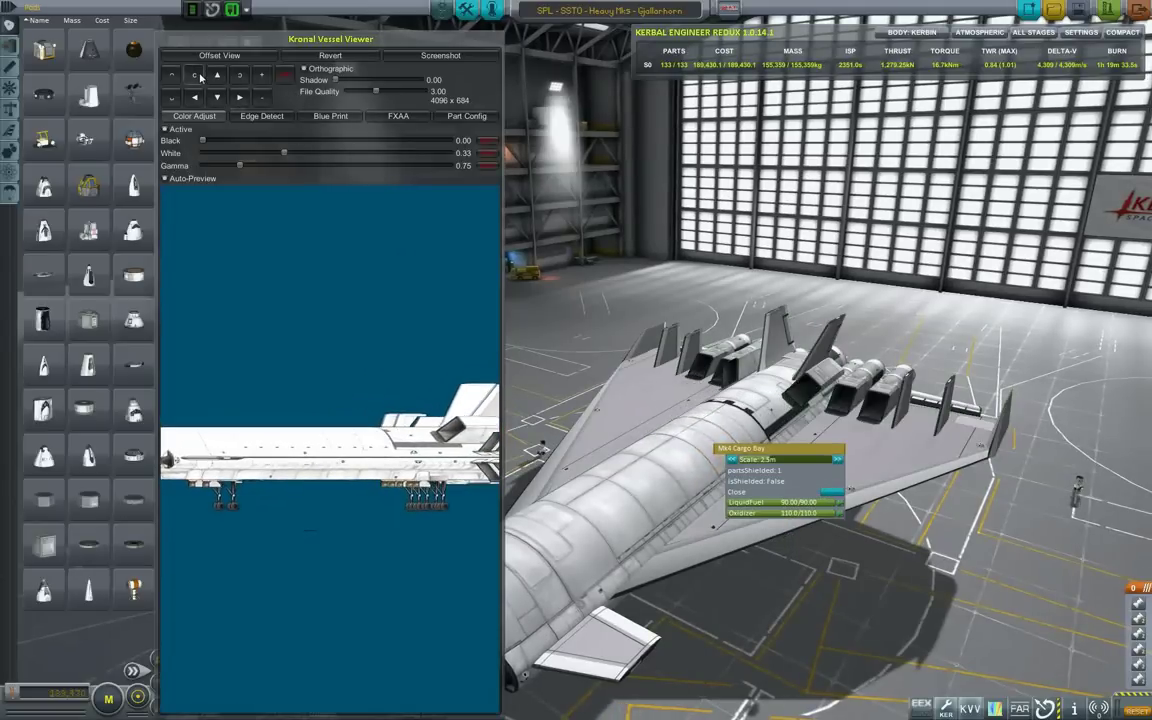
pyautogui.click(199, 76)
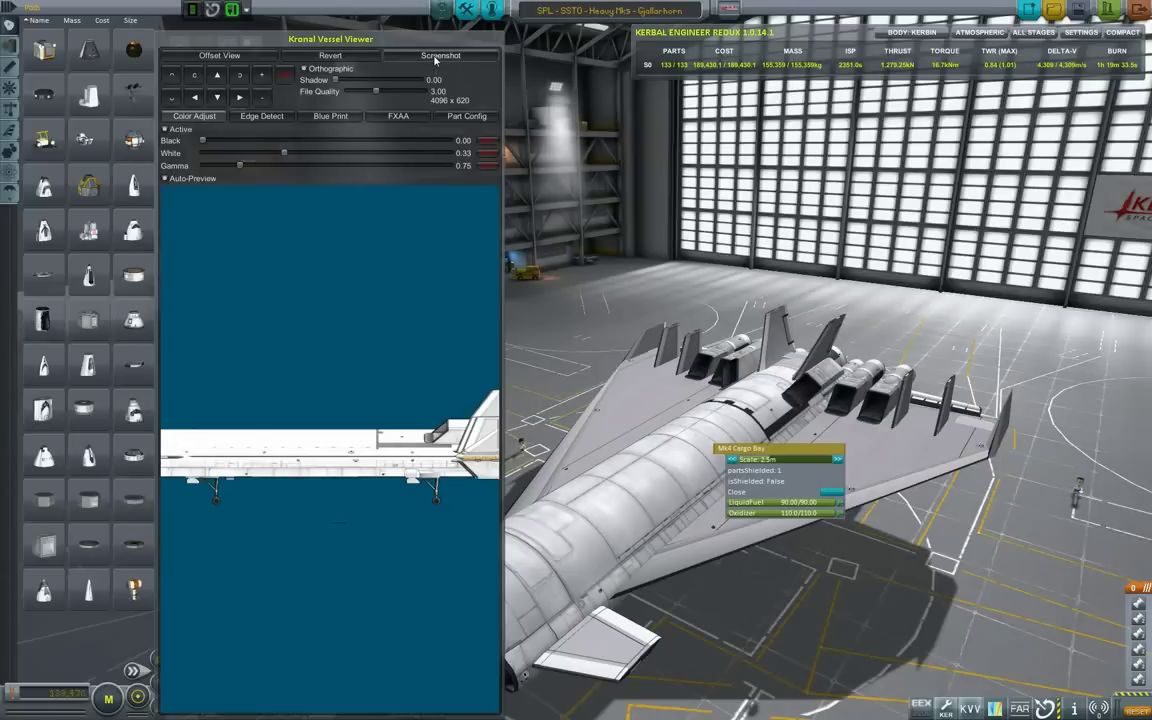
pyautogui.click(264, 100)
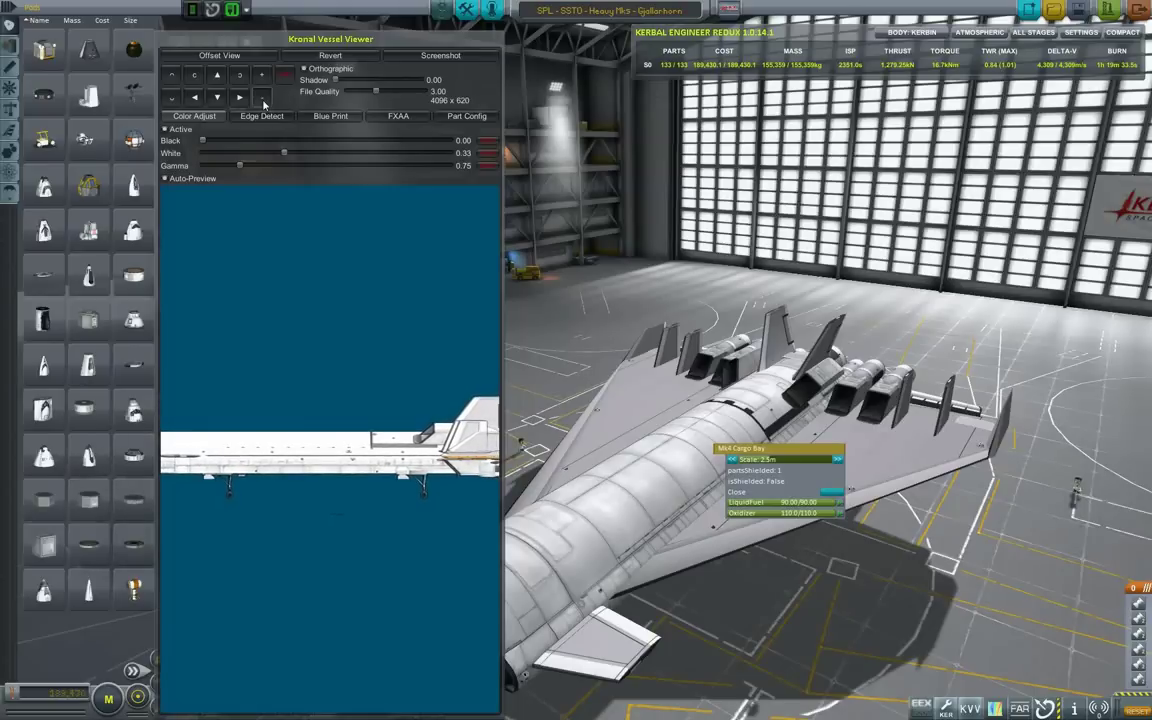
pyautogui.moveTo(264, 100); pyautogui.dragTo(264, 100)
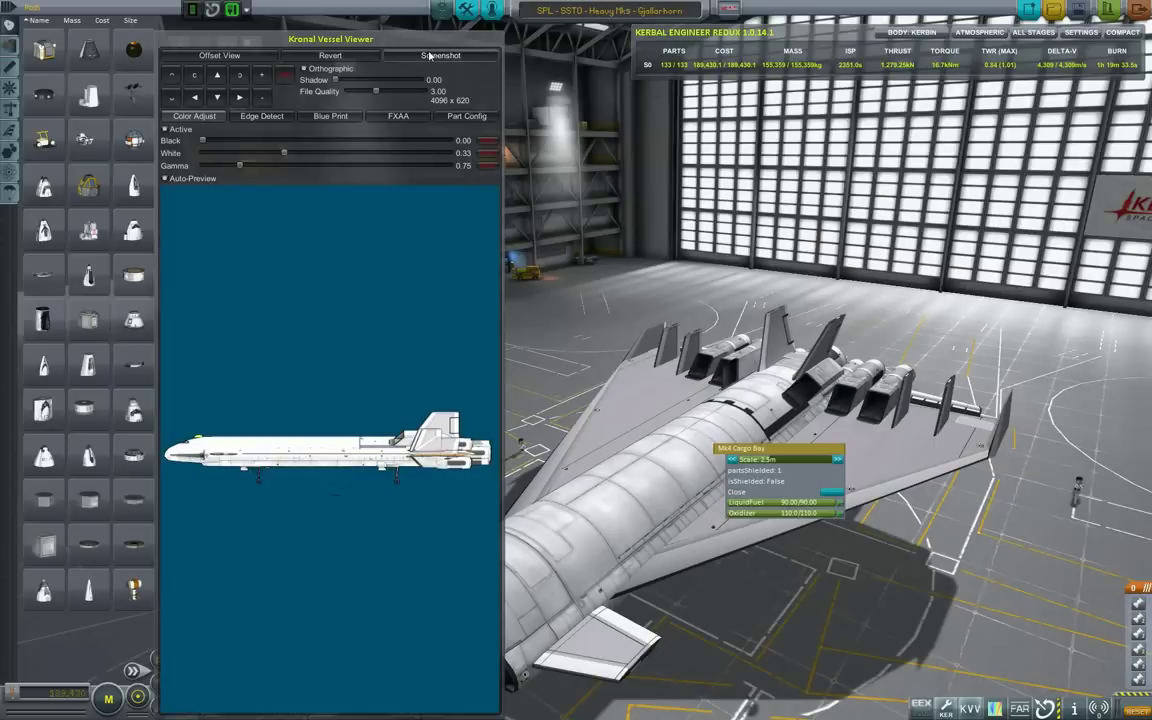
pyautogui.click(287, 75)
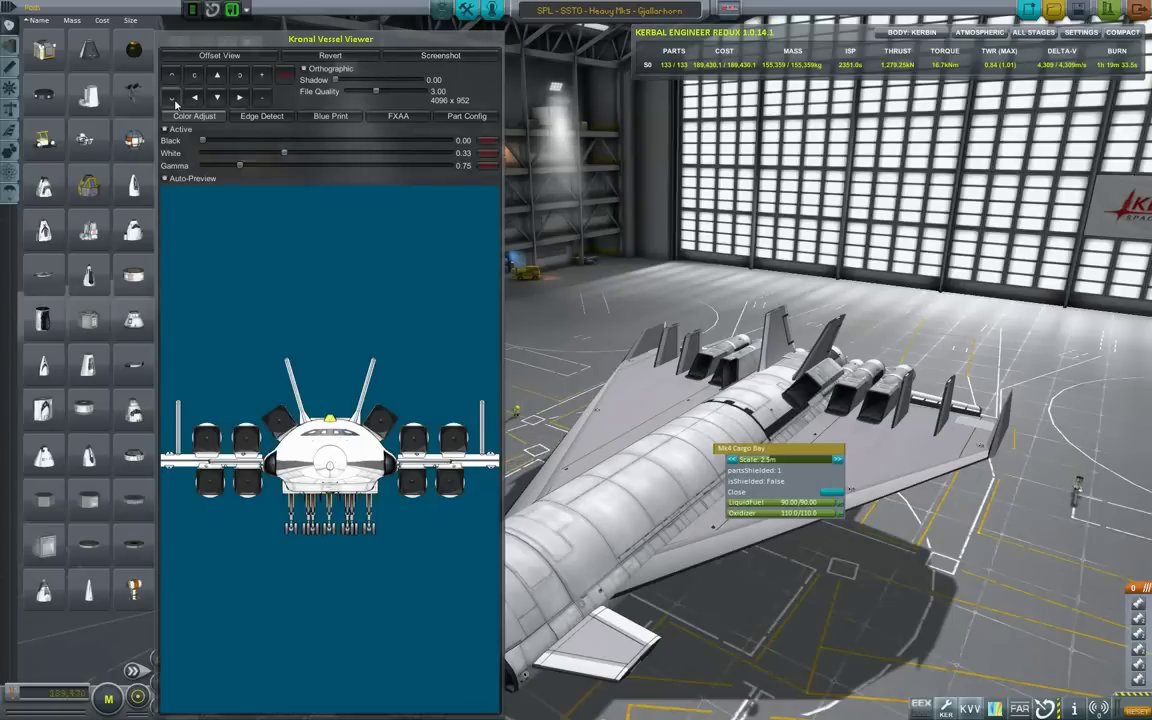
# Step: Preview the top view nose-up, shut the extended cargo bay doors, and close the vessel viewer
pyautogui.click(174, 100)
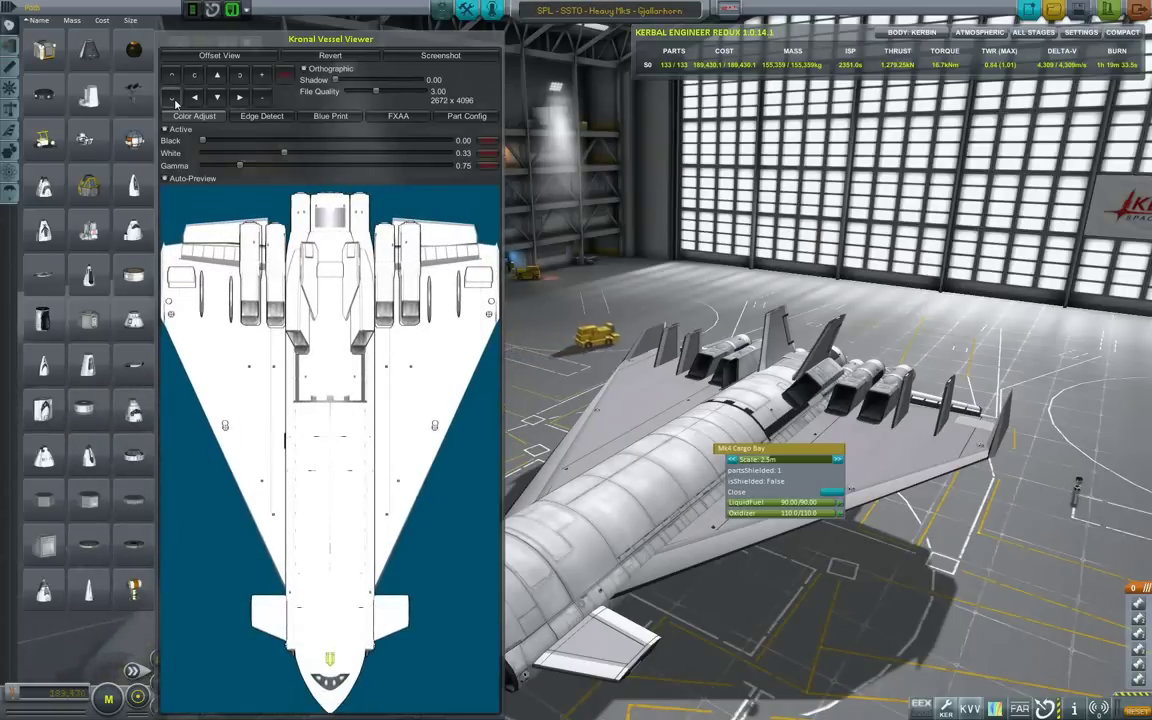
pyautogui.click(176, 104)
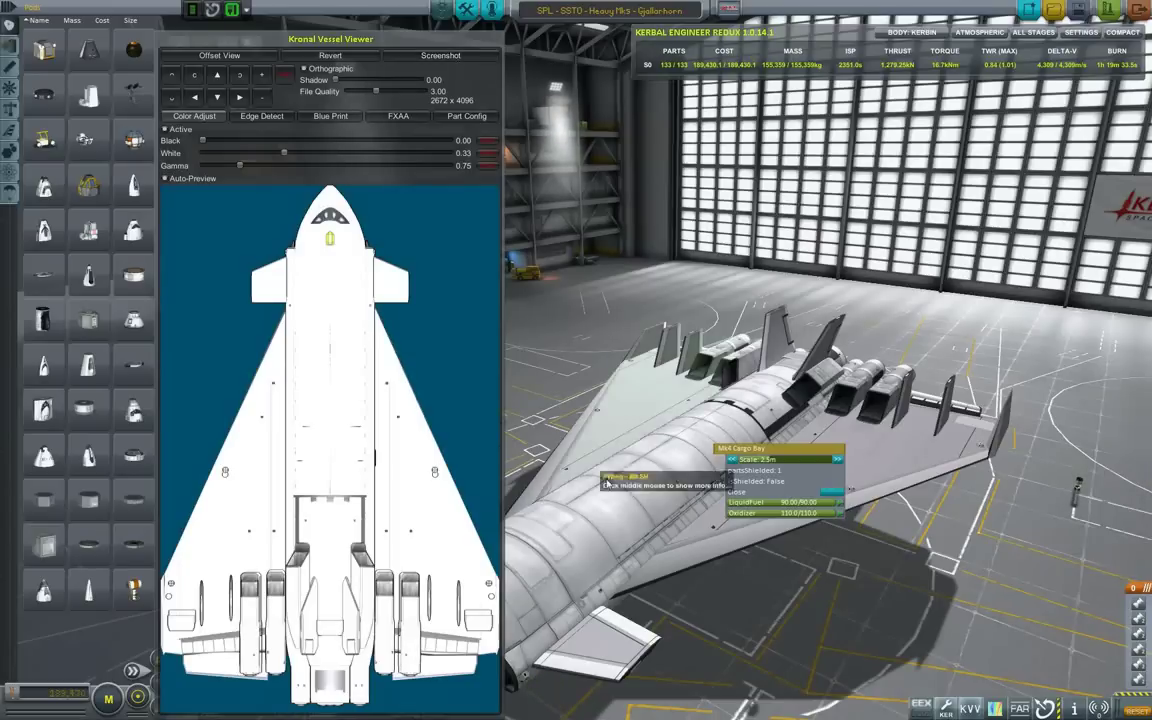
pyautogui.rightClick(632, 505)
pyautogui.click(748, 553)
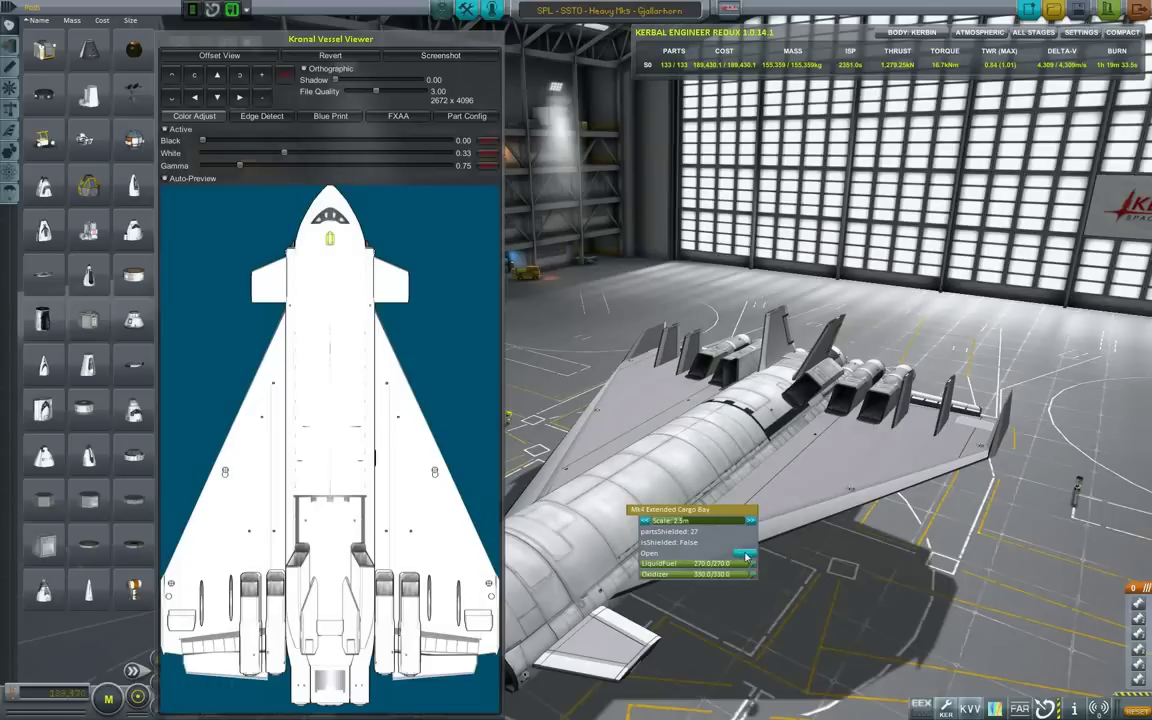
pyautogui.click(968, 710)
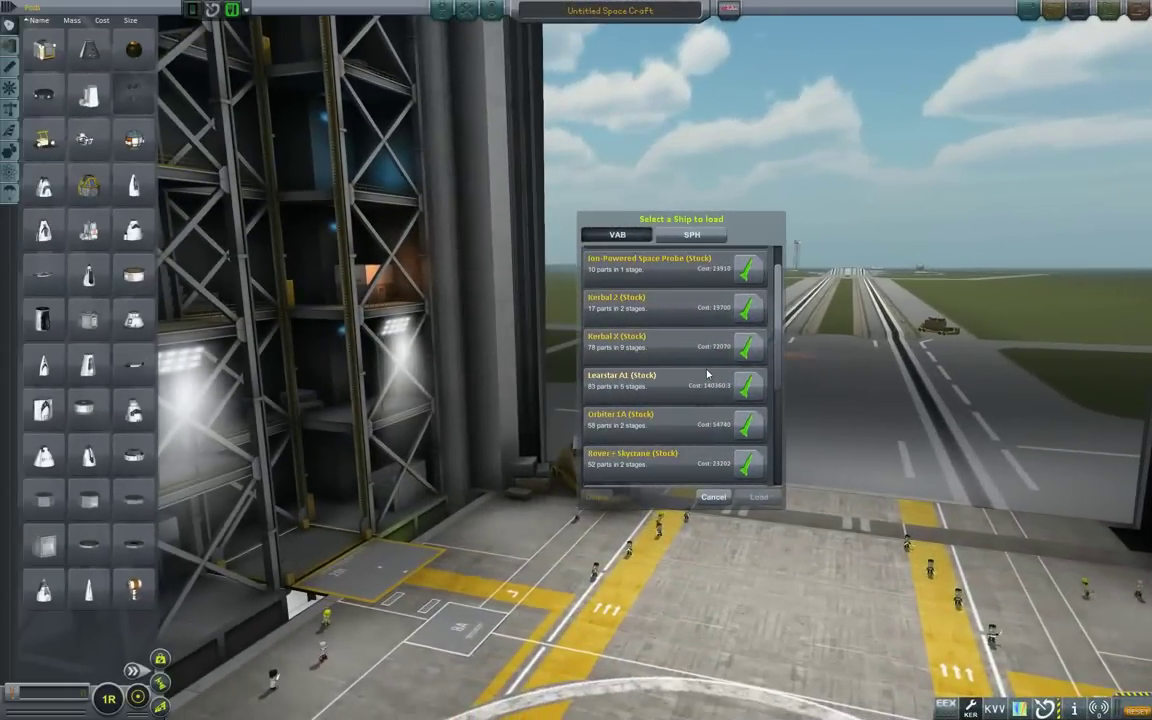
# Step: Load 'SUB - Red Fuel Tank with Tug Mk1' and open it in Kronal Vessel Viewer
pyautogui.scroll(-2, 707, 374)
pyautogui.scroll(-3, 707, 374)
pyautogui.click(680, 402)
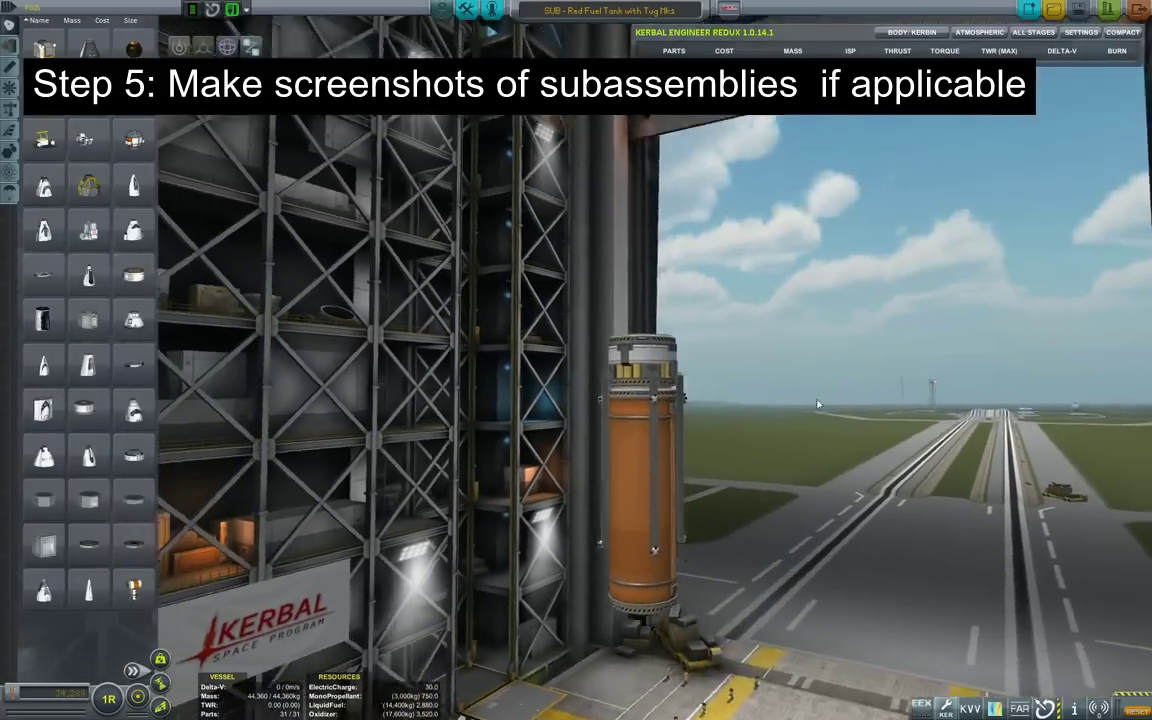
pyautogui.moveTo(818, 404); pyautogui.dragTo(991, 524)
pyautogui.click(969, 708)
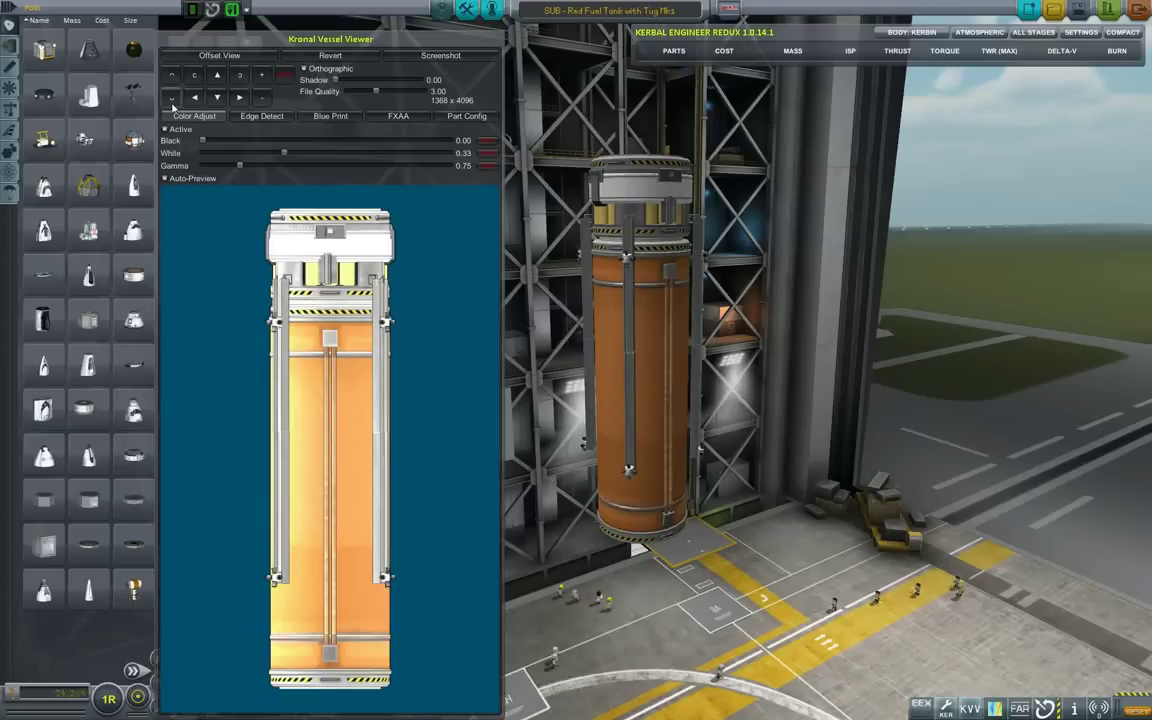
# Step: Tilt the tank preview toward its top and rotate it several steps around
pyautogui.click(172, 99)
pyautogui.click(172, 100)
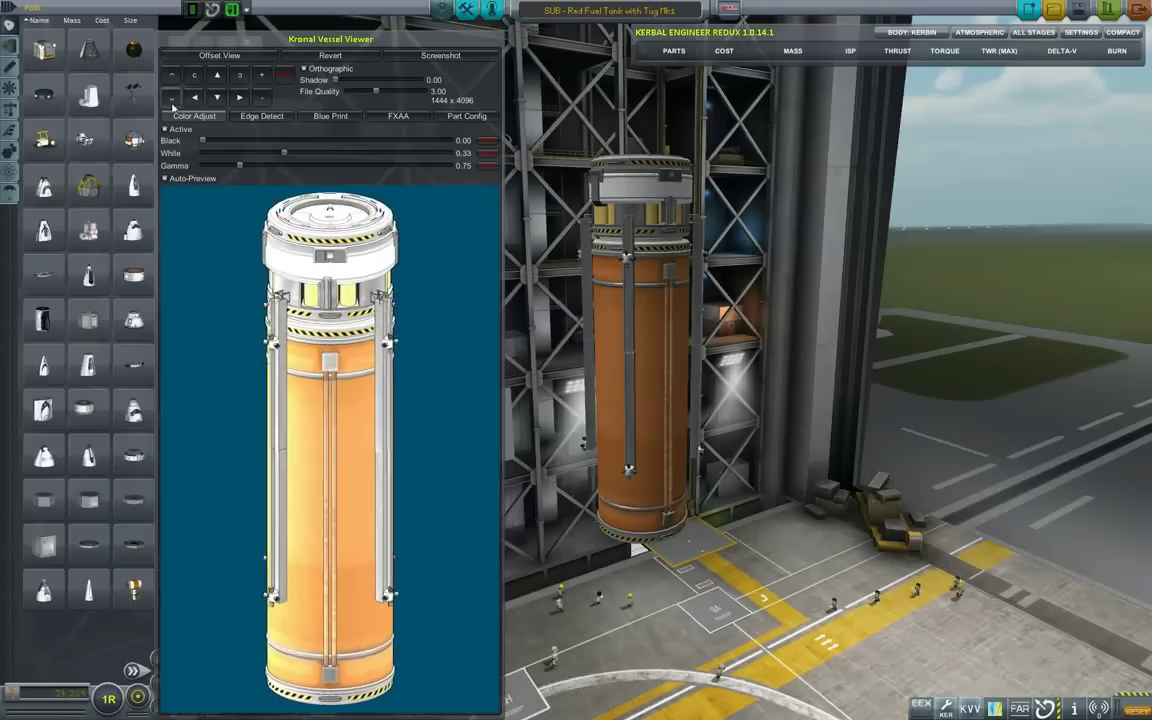
pyautogui.click(172, 100)
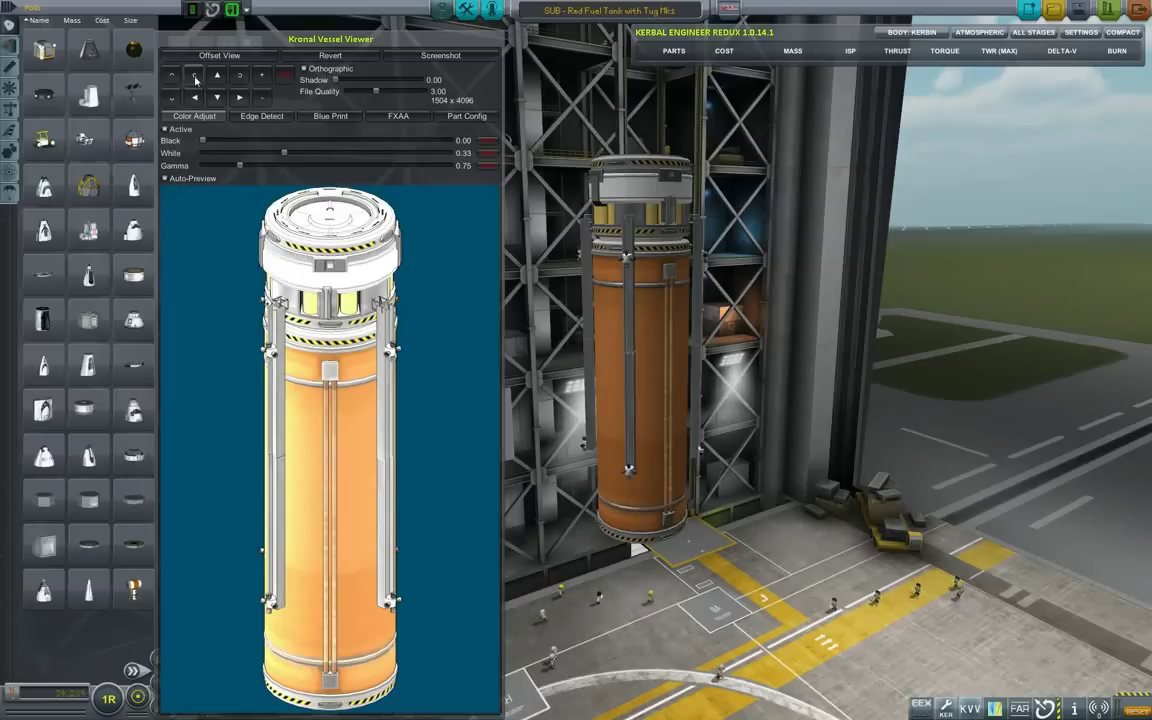
pyautogui.click(195, 77)
pyautogui.click(195, 77)
pyautogui.click(195, 77)
pyautogui.click(195, 77)
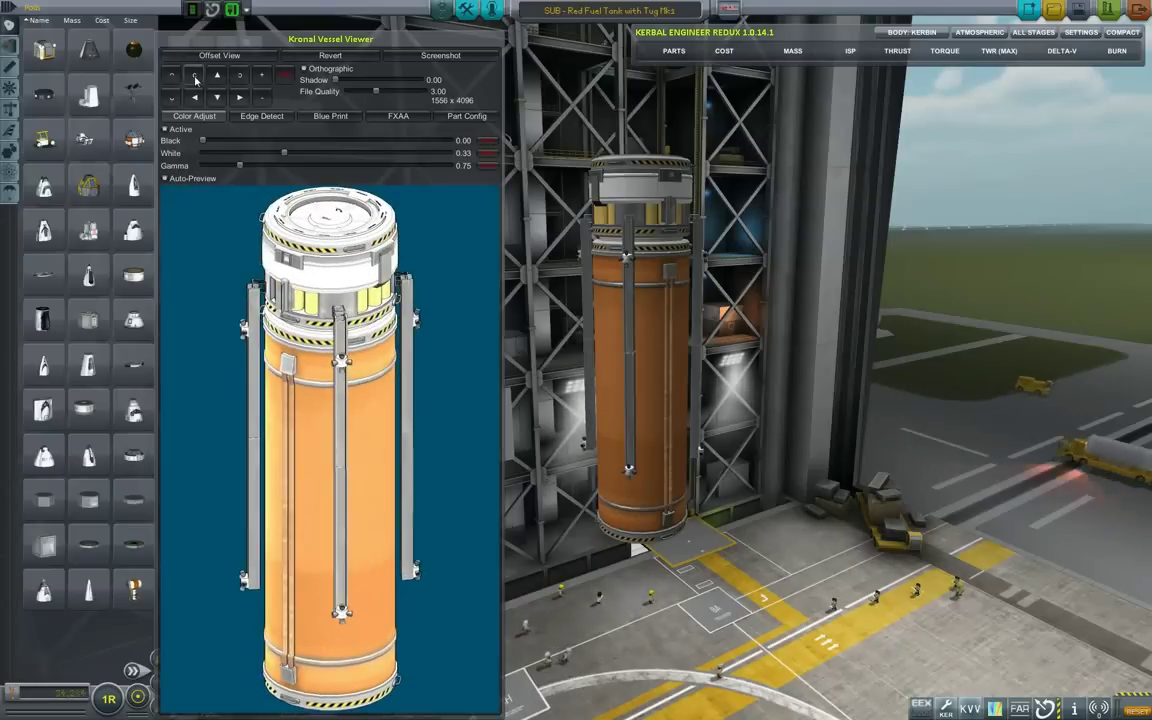
pyautogui.click(195, 77)
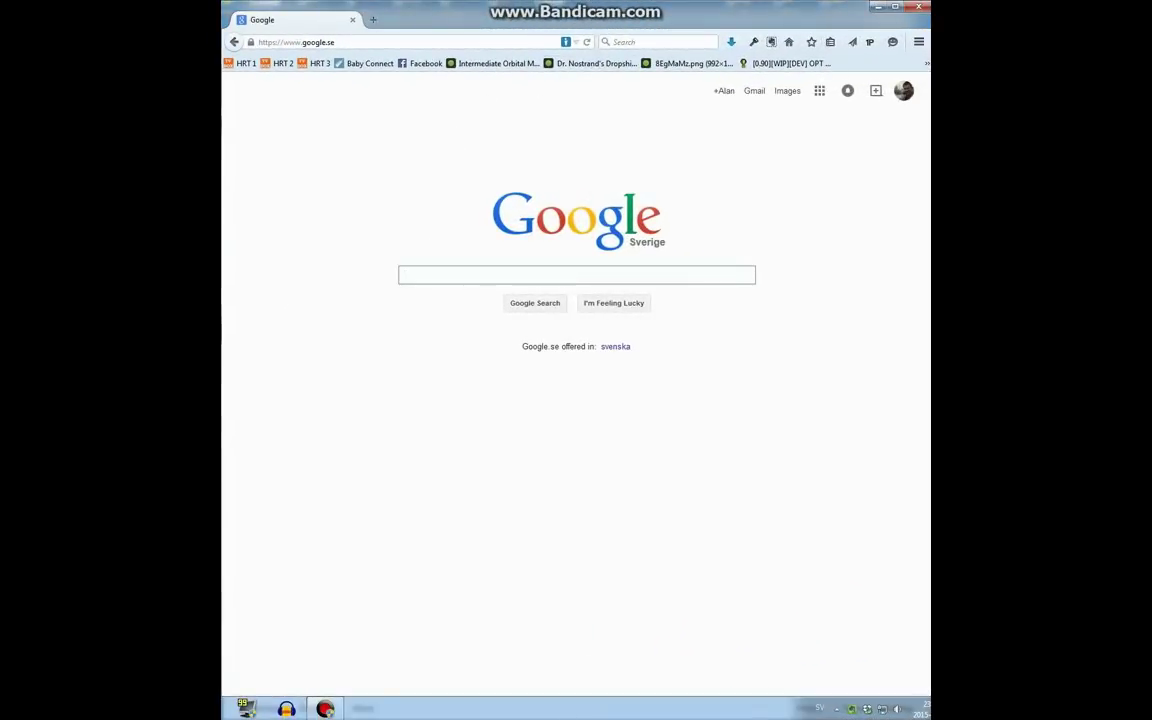
# Step: Search images for 'blueprint background' and open the dark blue grid image full size
pyautogui.write('bluep')
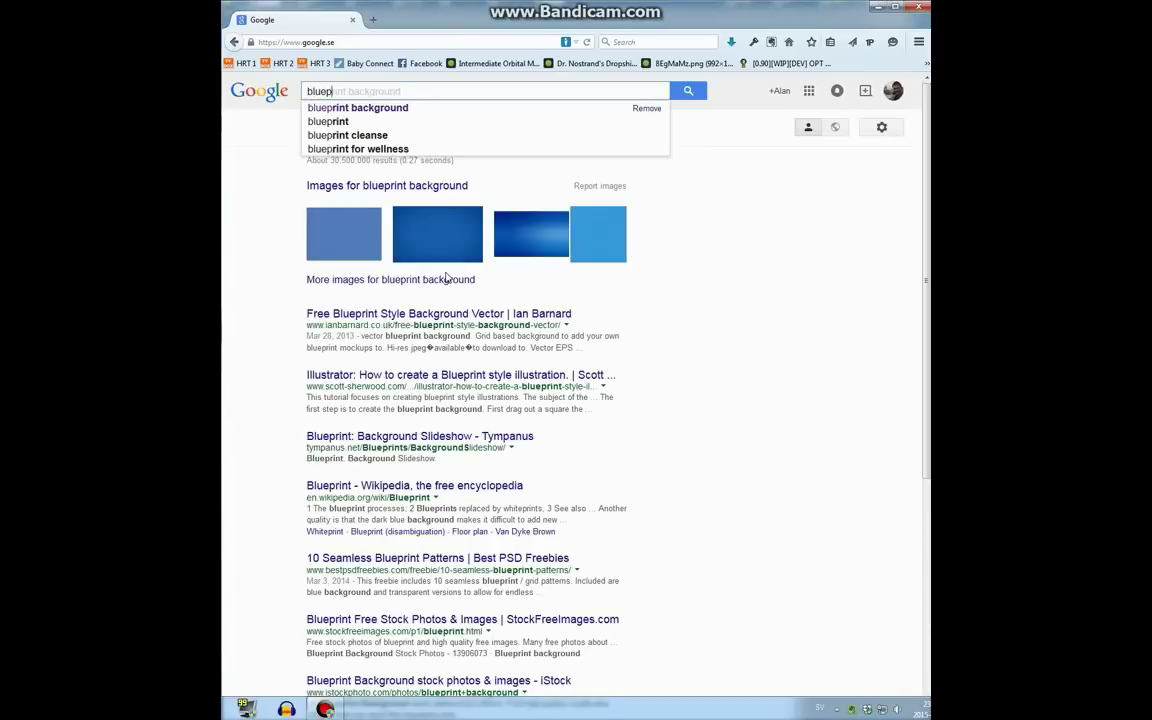
pyautogui.write('rint background')
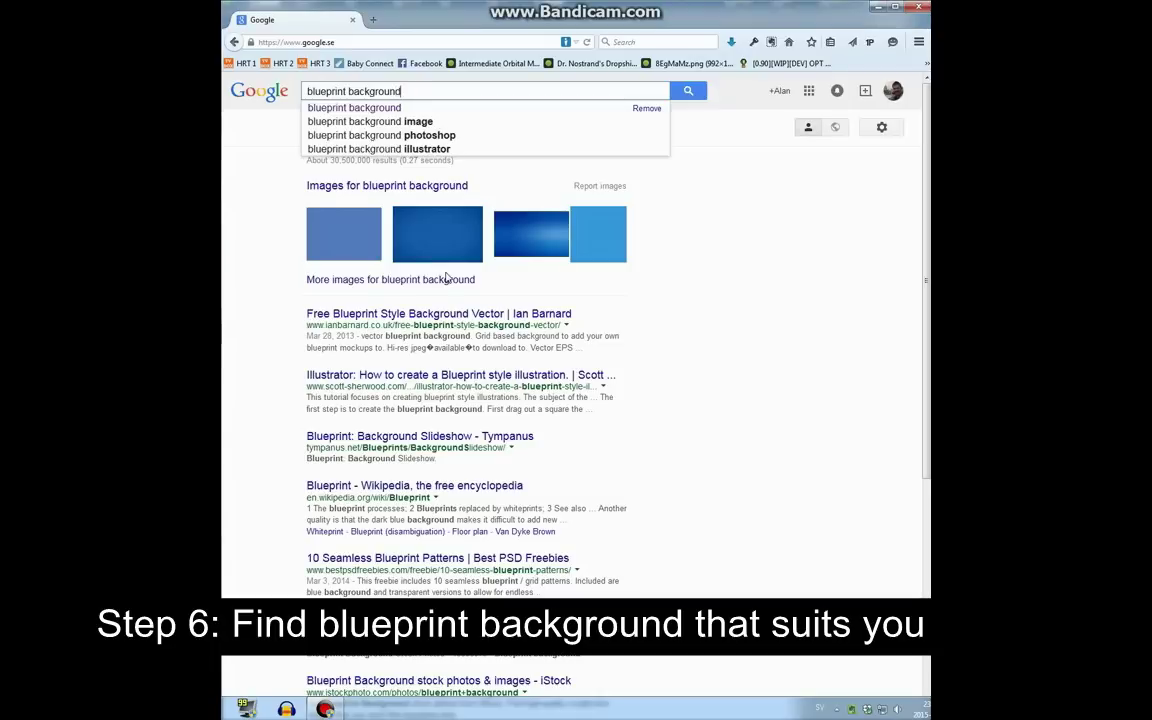
pyautogui.press('Return')
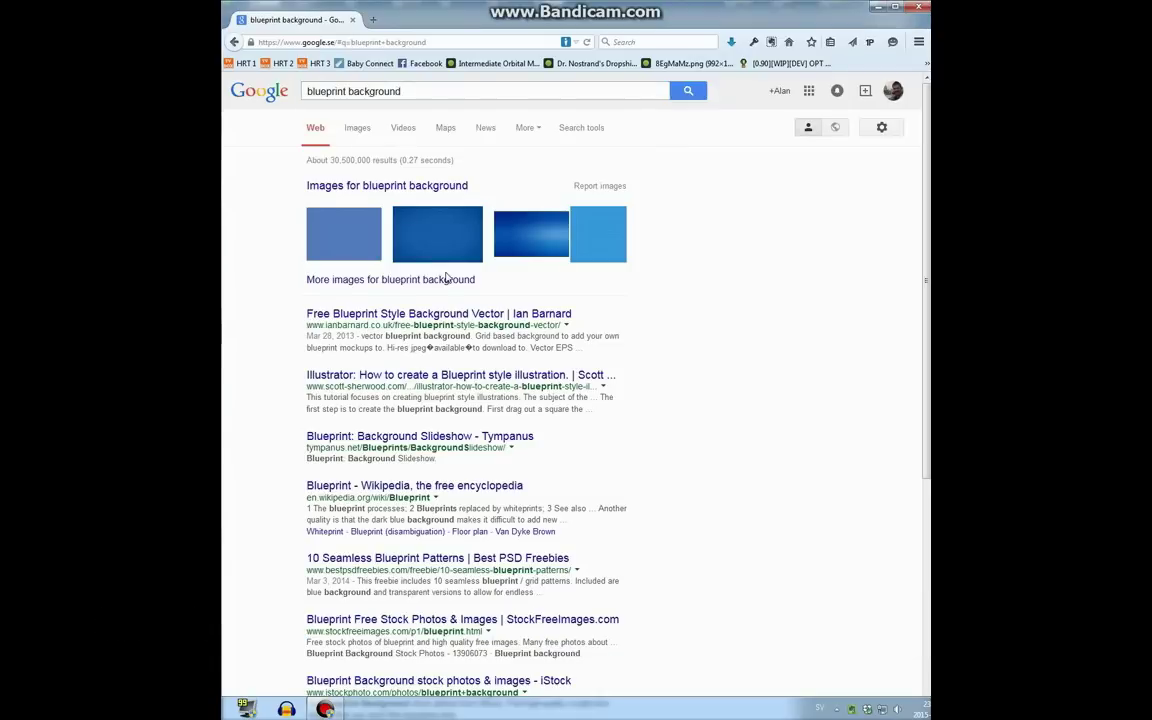
pyautogui.click(362, 136)
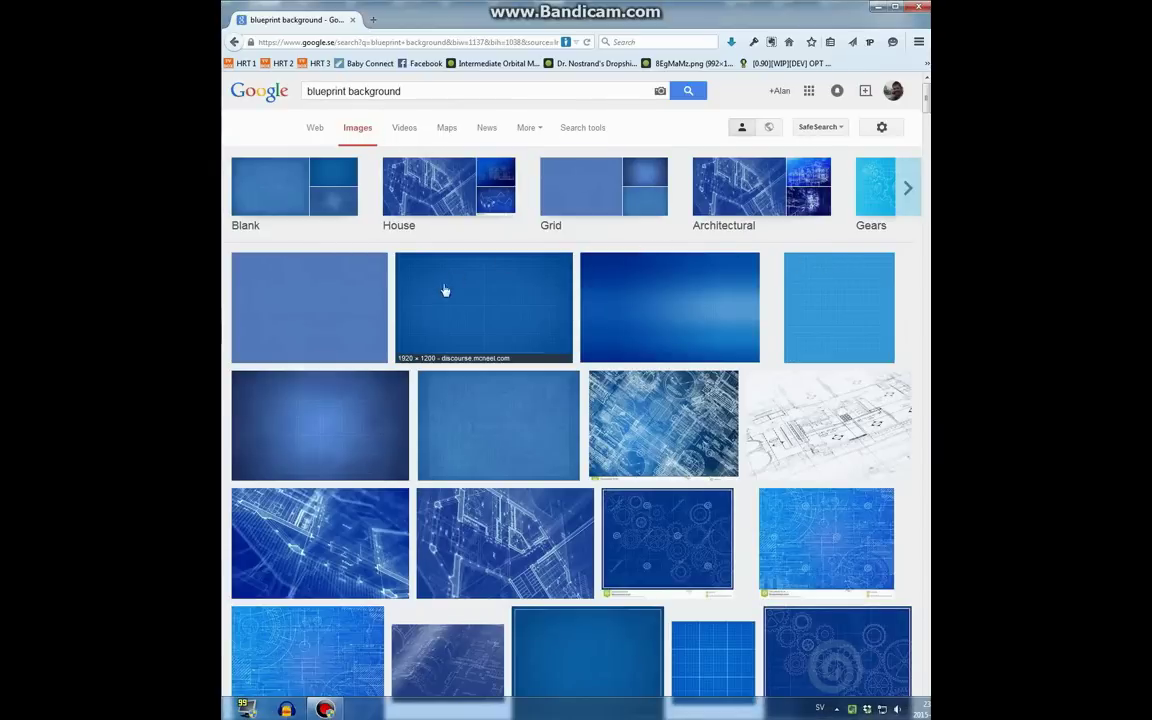
pyautogui.click(490, 306)
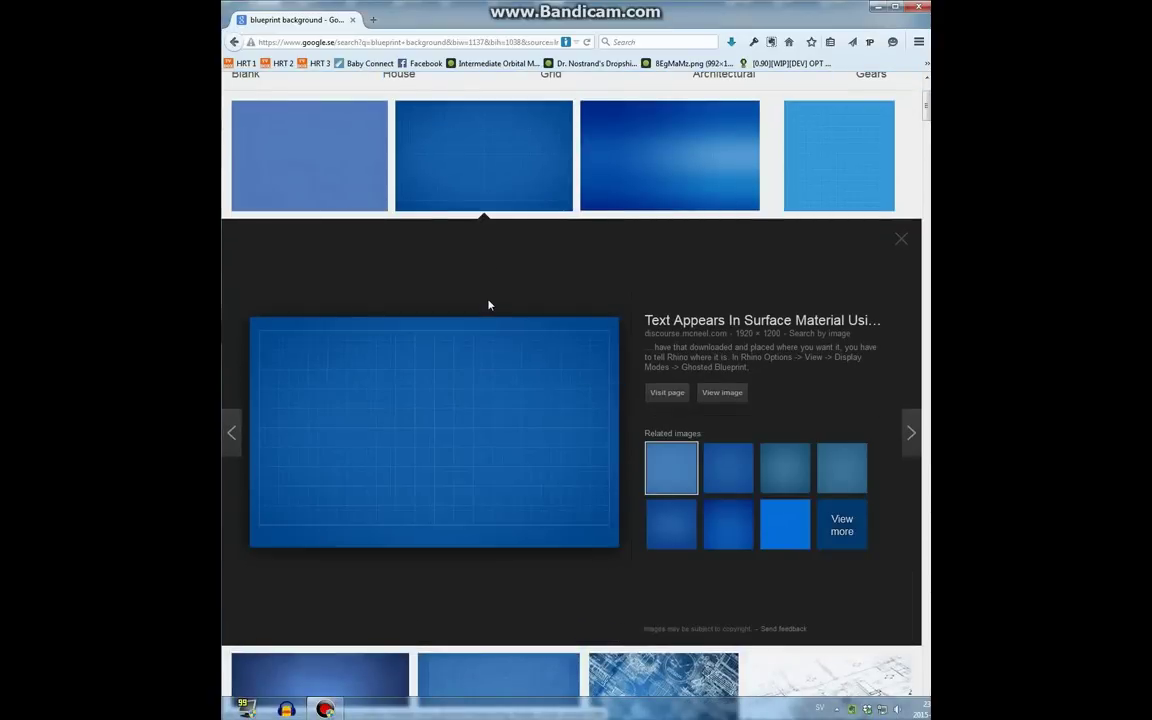
pyautogui.click(713, 403)
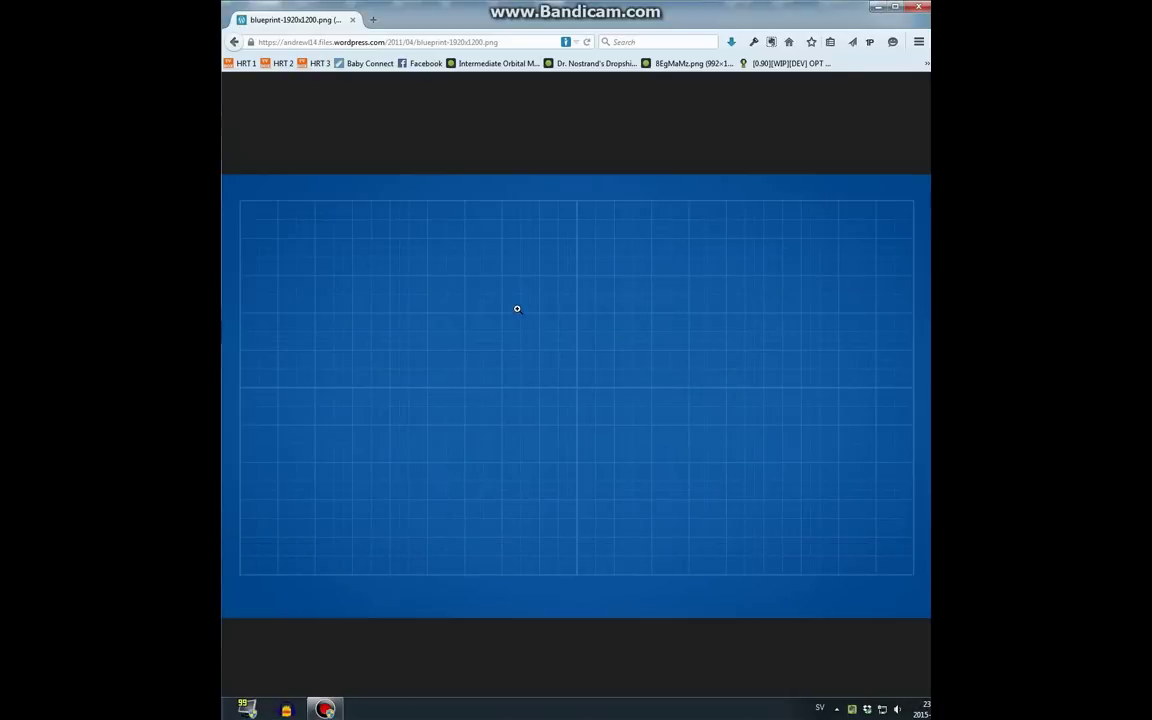
# Step: Save the image as blueprint-1920x1200.png to disk
pyautogui.rightClick(517, 309)
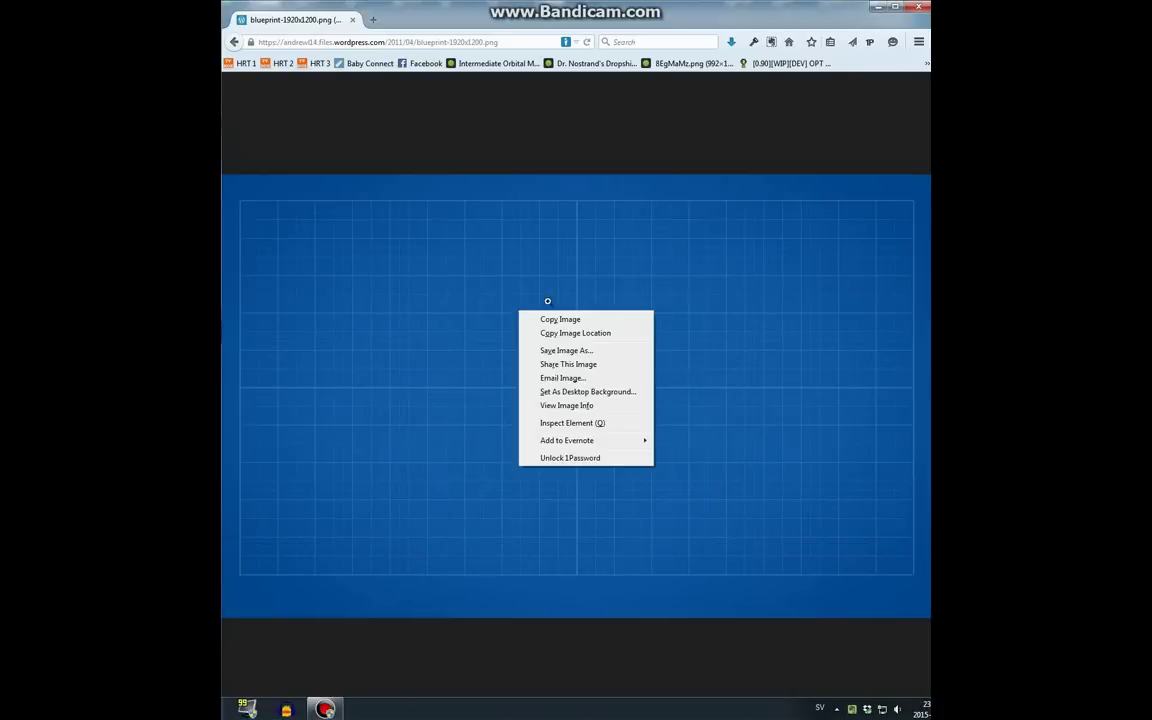
pyautogui.click(585, 350)
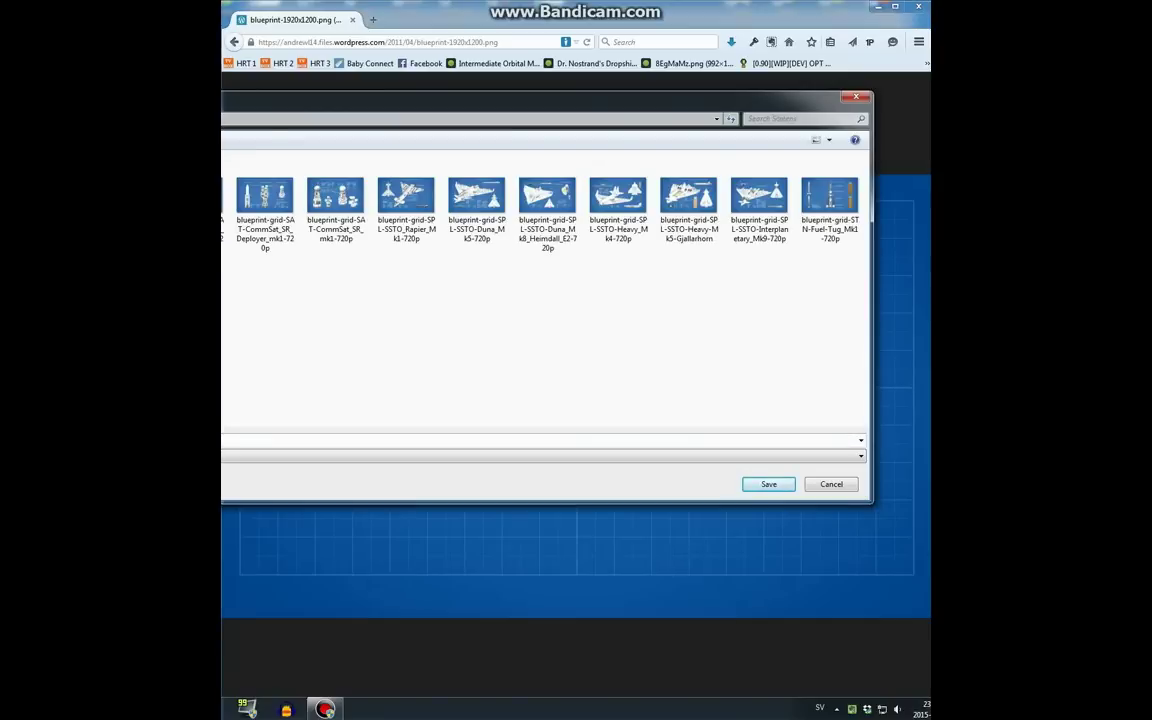
pyautogui.click(766, 484)
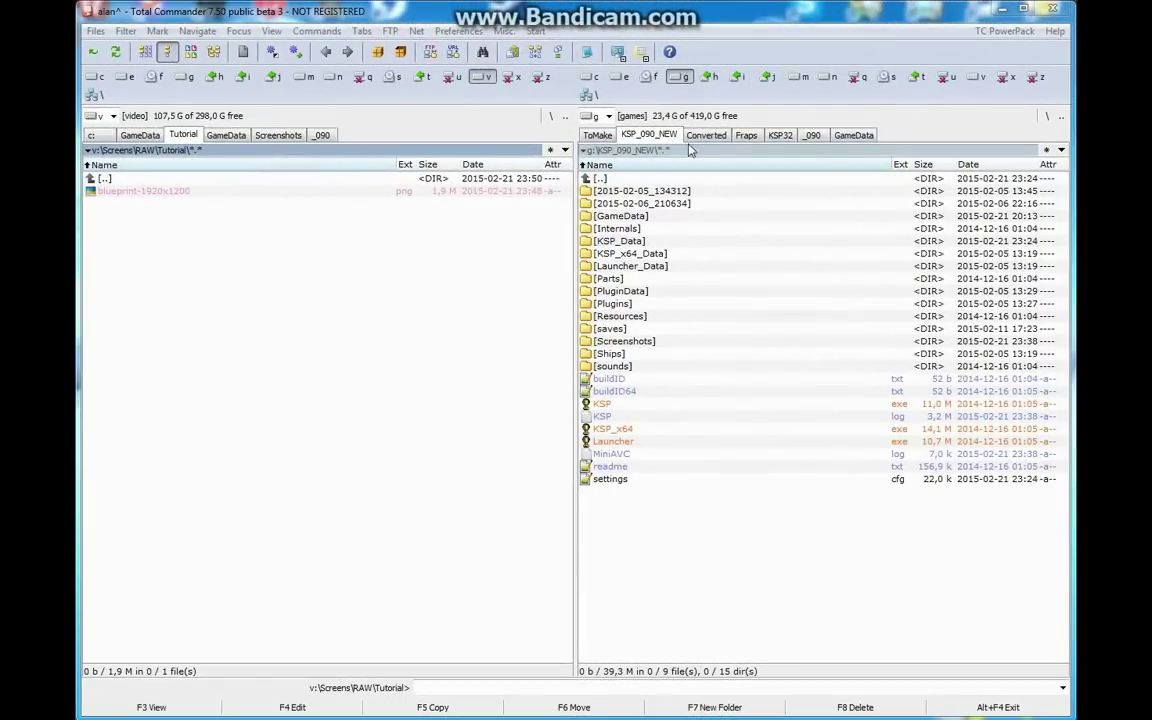
# Step: Open the game's Screenshots folder and inspect the Gjallarhorn screenshots
pyautogui.click(621, 216)
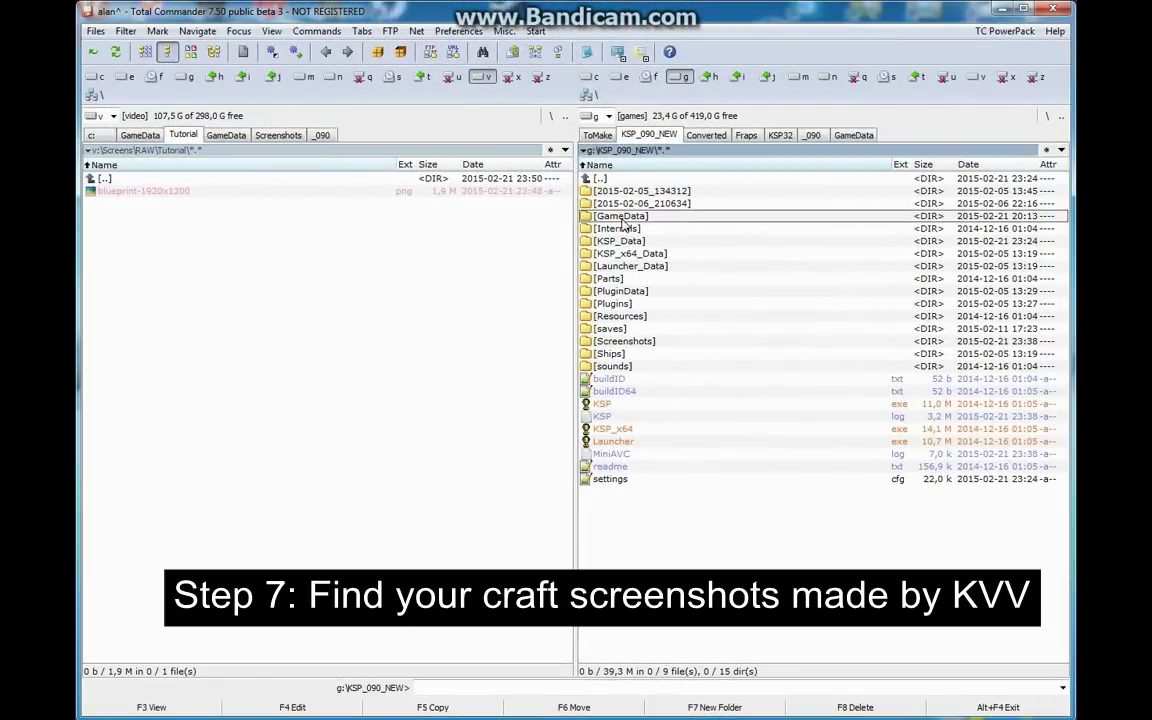
pyautogui.doubleClick(622, 342)
pyautogui.click(640, 293)
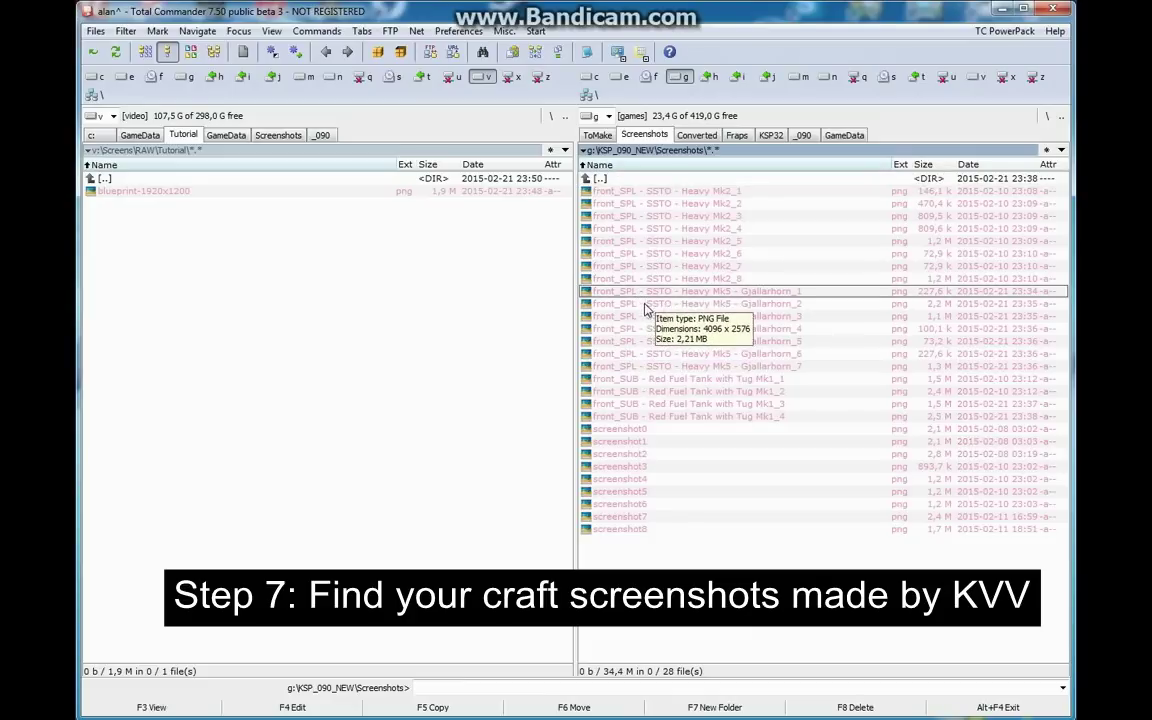
pyautogui.click(645, 306)
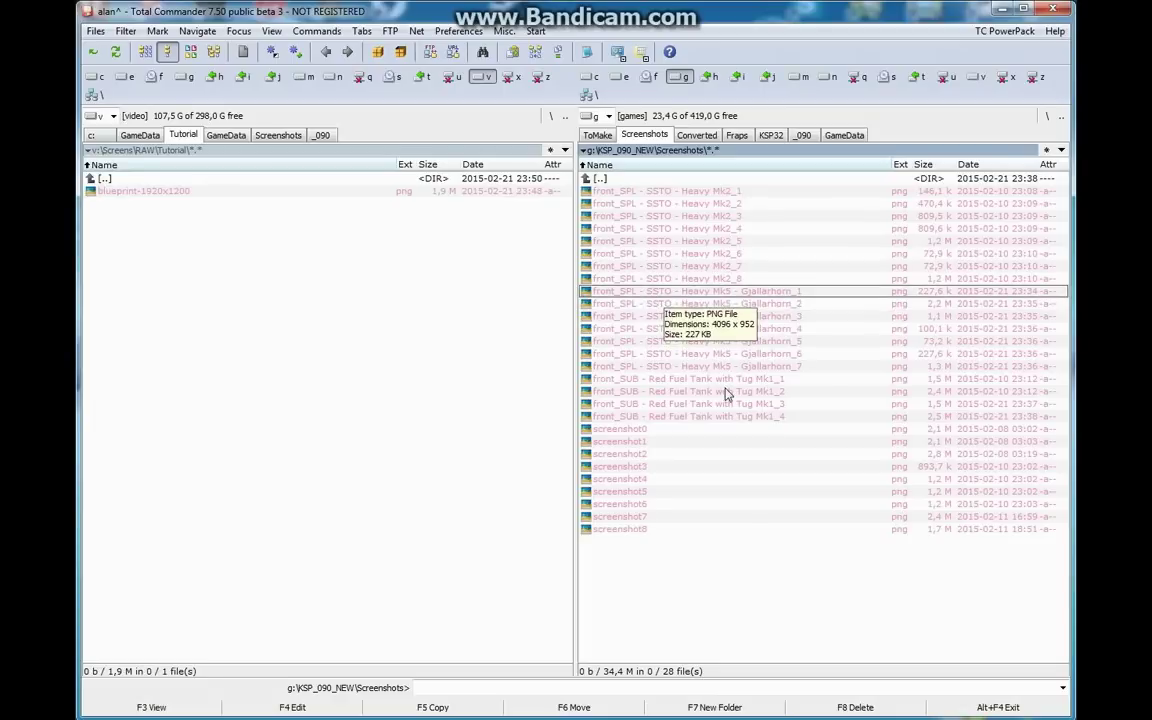
# Step: Select the Gjallarhorn and fuel tank screenshots and copy the 11 files to Tutorial
pyautogui.press('Insert')
pyautogui.press('Insert')
pyautogui.press('Insert')
pyautogui.press('Insert')
pyautogui.press('Insert')
pyautogui.press('Insert')
pyautogui.press('Insert')
pyautogui.press('Insert')
pyautogui.press('Insert')
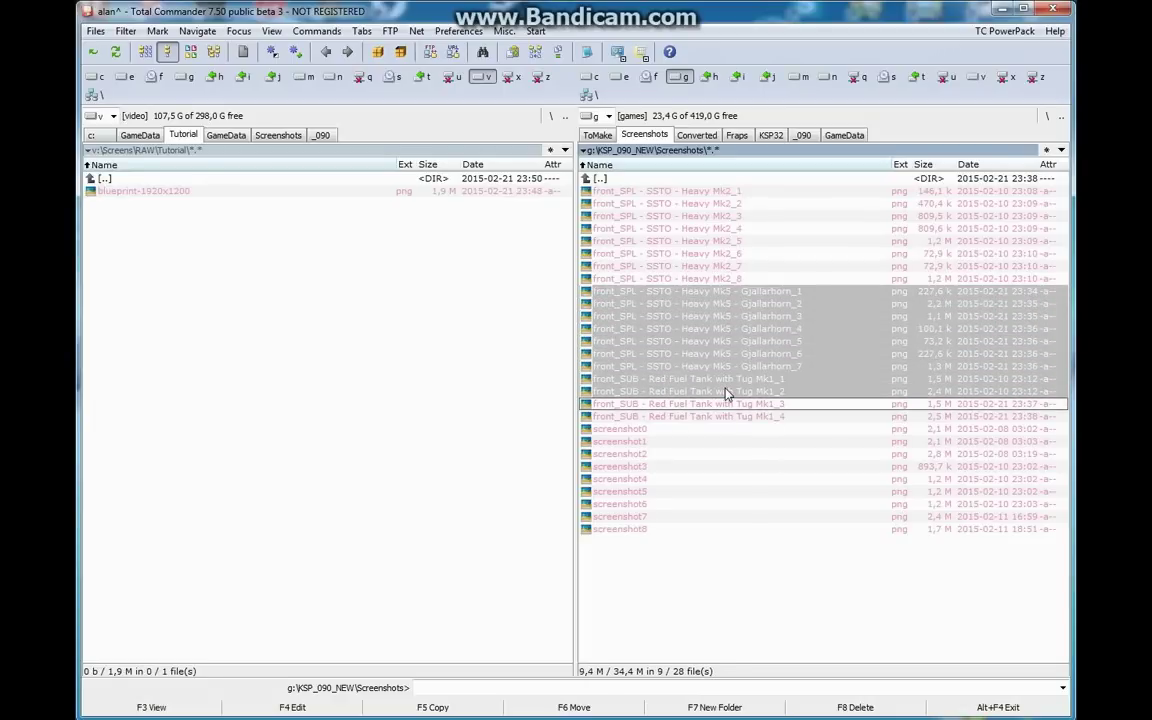
pyautogui.press('Insert')
pyautogui.press('Insert')
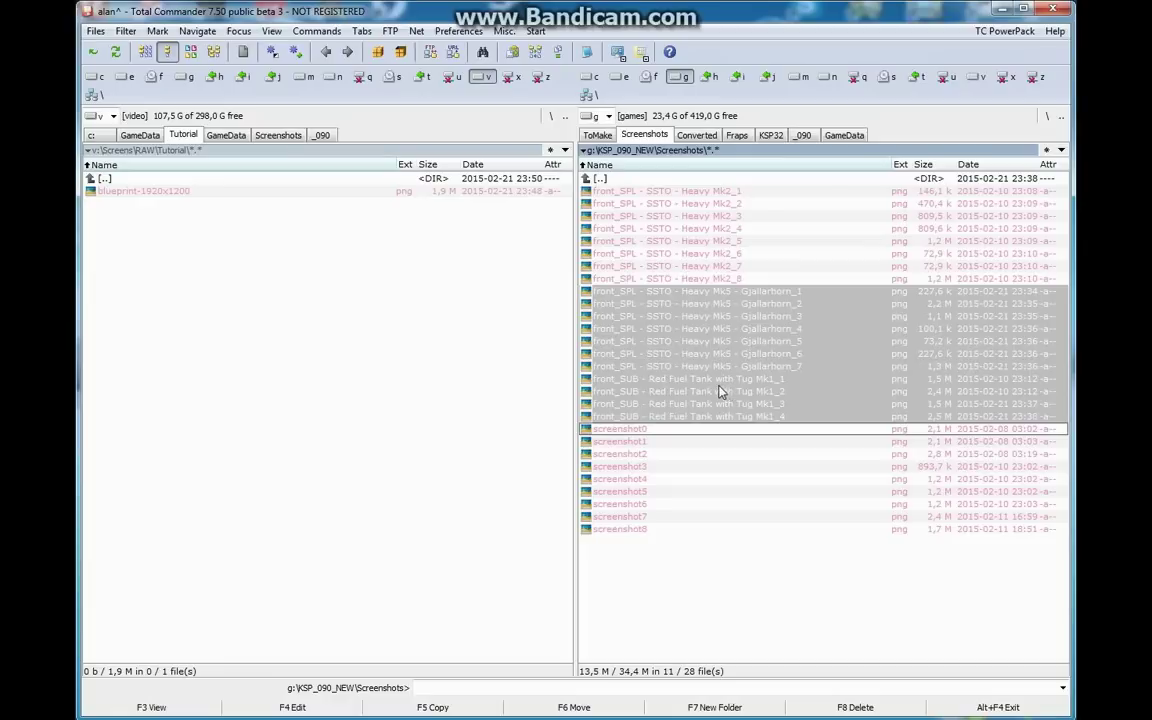
pyautogui.press('F5')
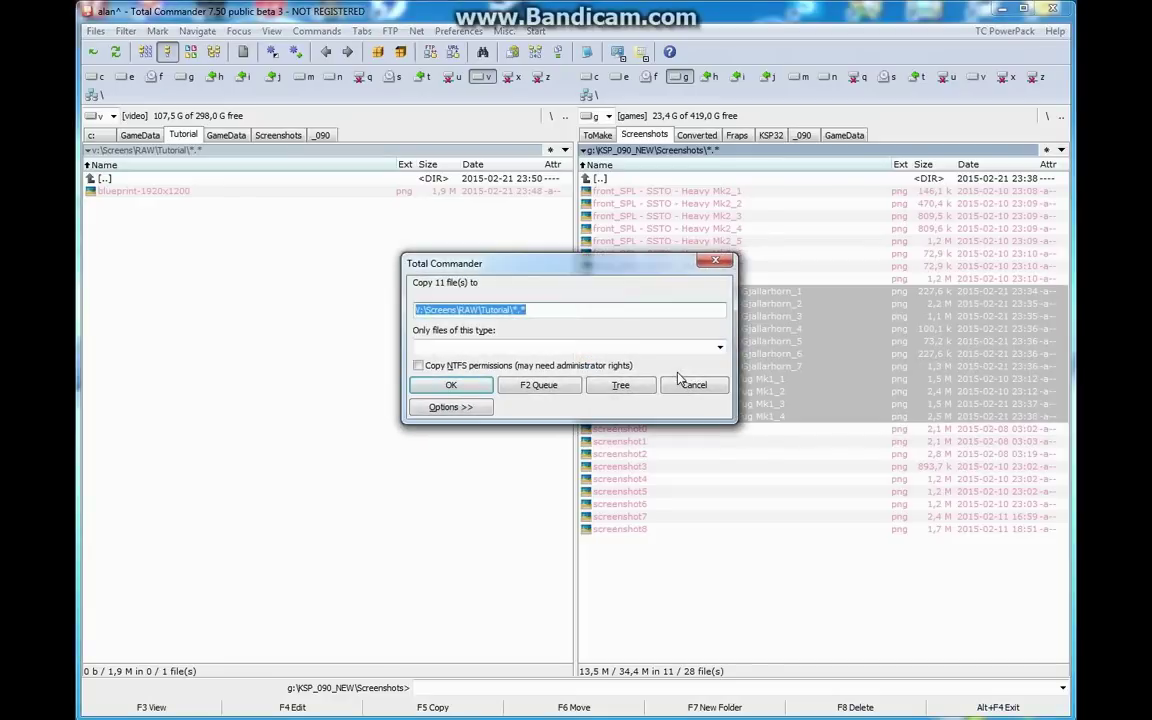
pyautogui.press('Return')
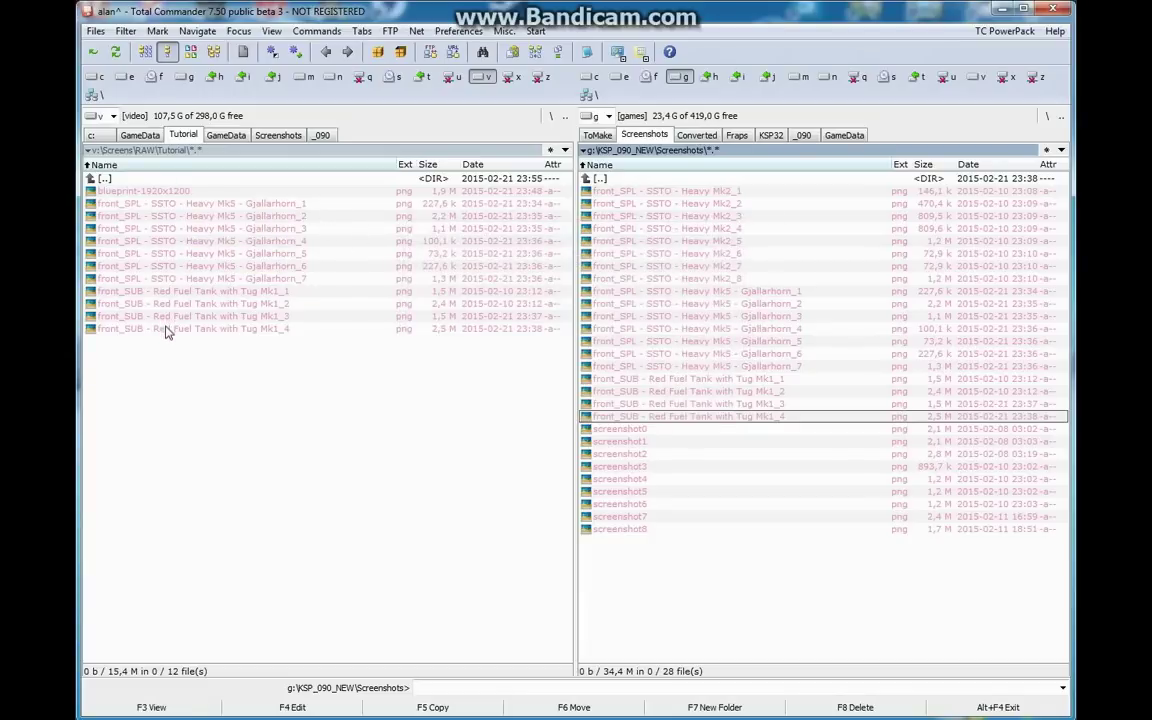
pyautogui.moveTo(167, 337)
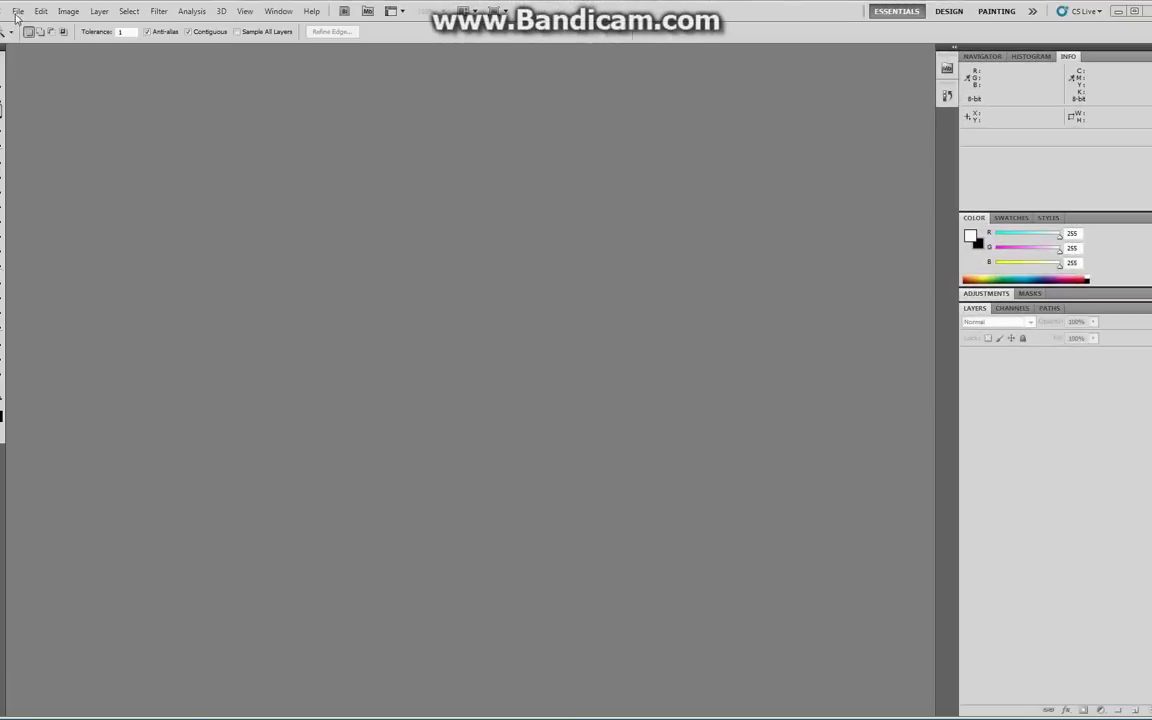
# Step: Open blueprint-1920x1200.png in Photoshop
pyautogui.click(17, 11)
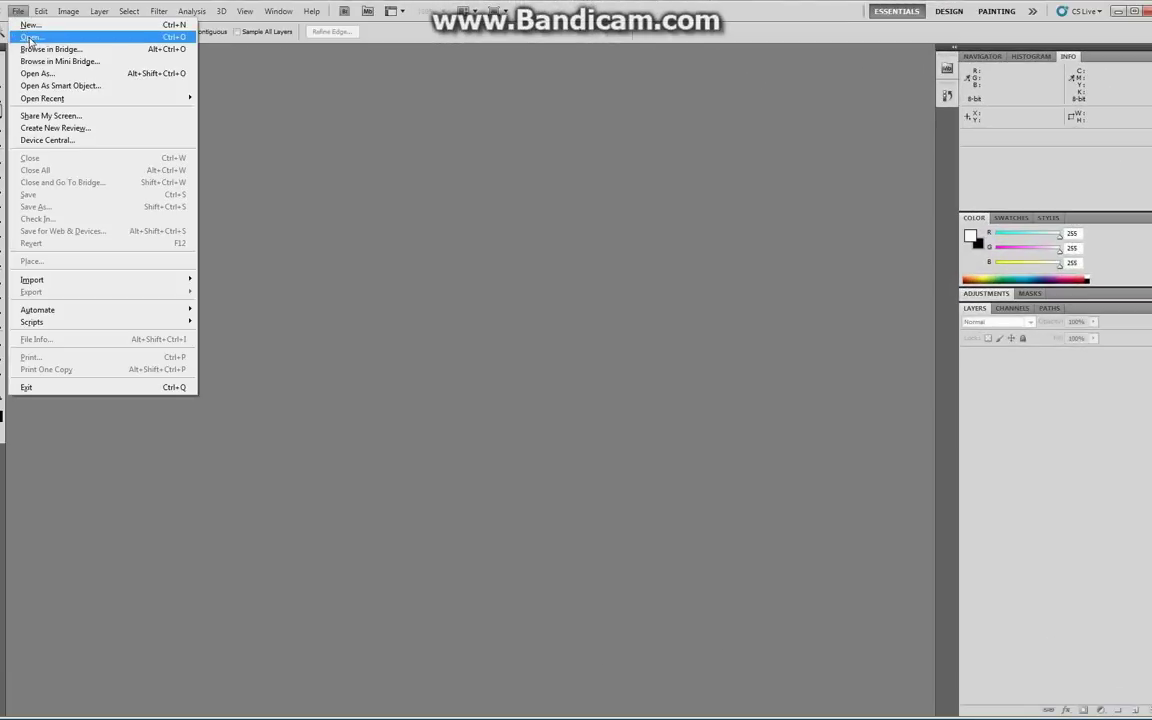
pyautogui.click(28, 38)
pyautogui.click(283, 190)
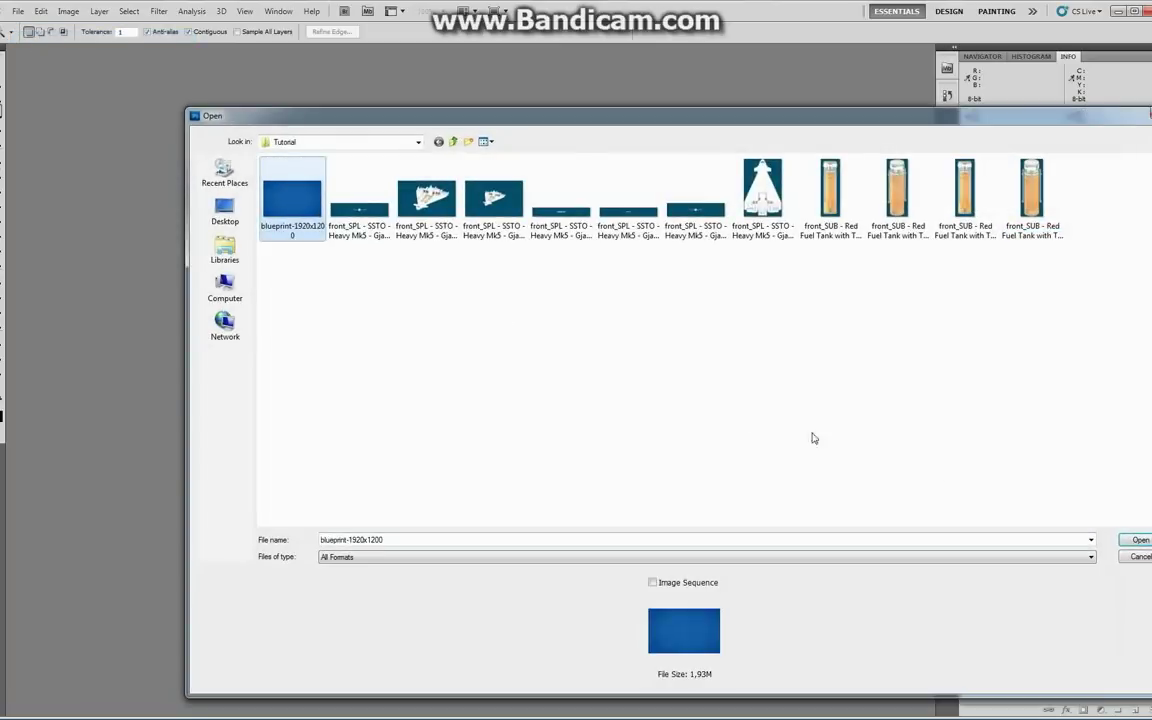
pyautogui.click(1140, 540)
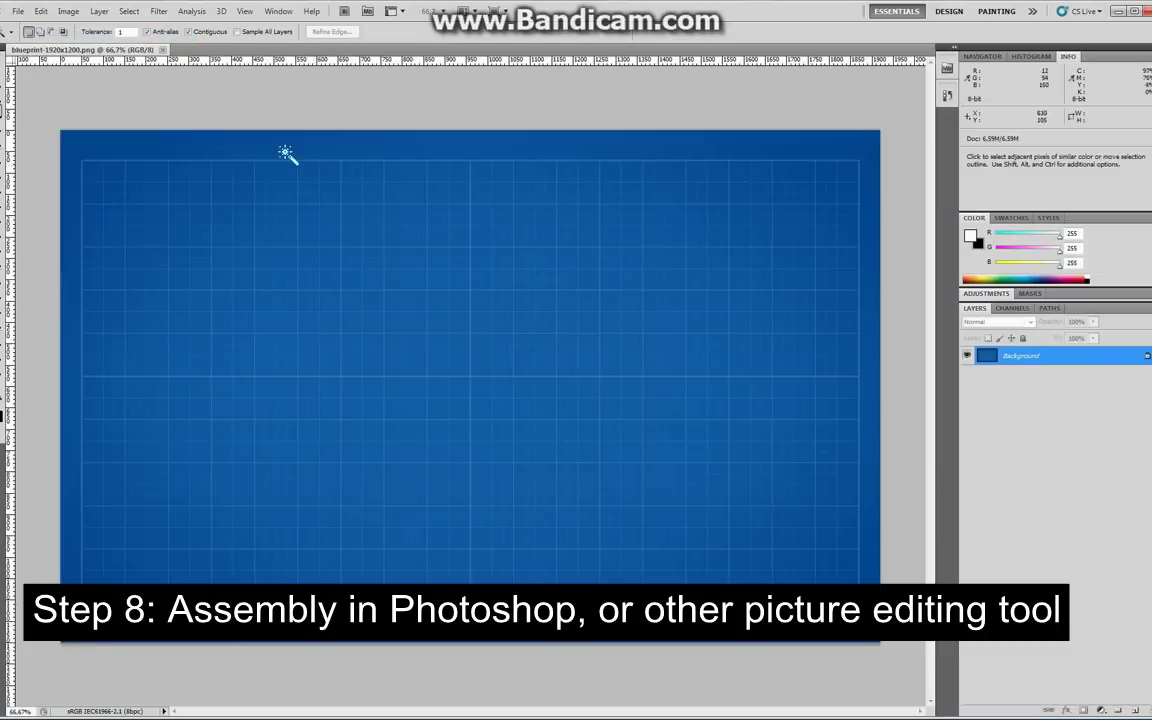
# Step: Open the Gjallarhorn_2 spaceplane screenshot
pyautogui.click(17, 11)
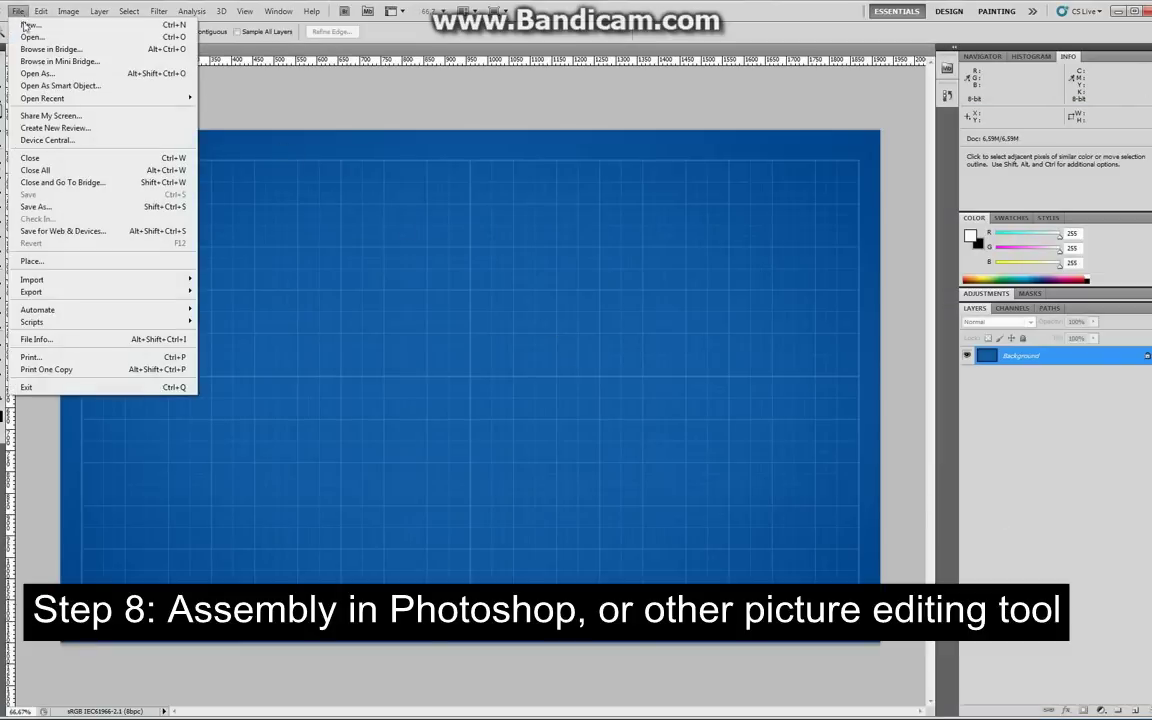
pyautogui.click(33, 38)
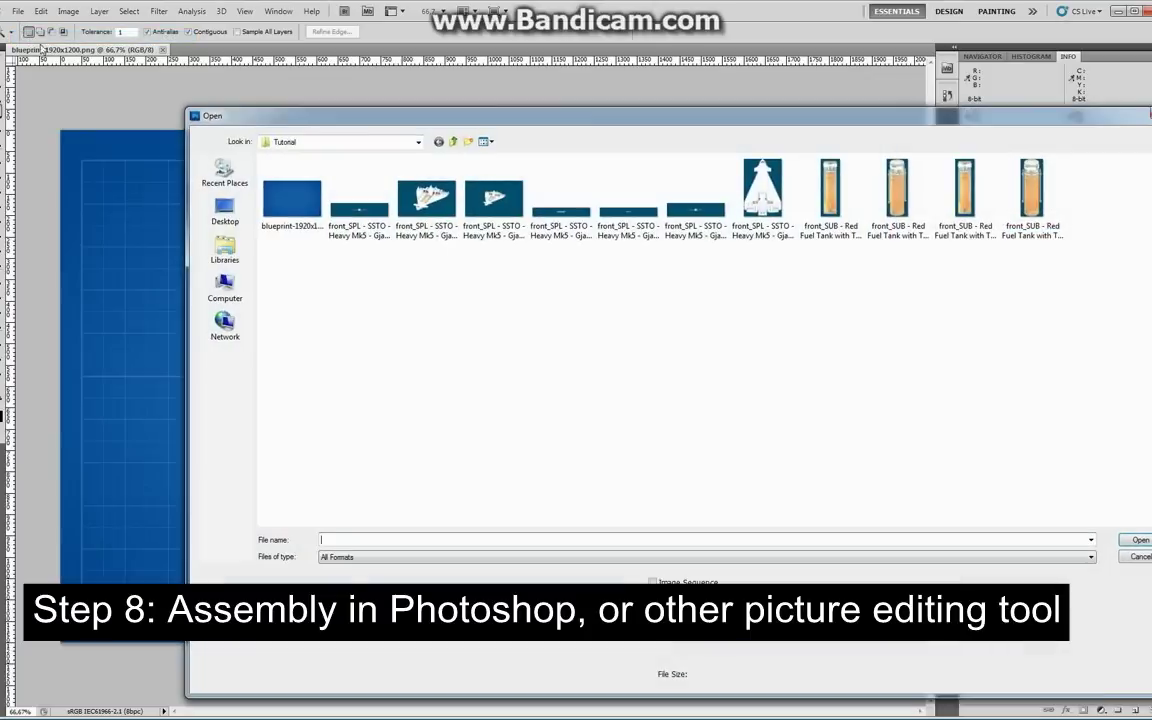
pyautogui.click(437, 205)
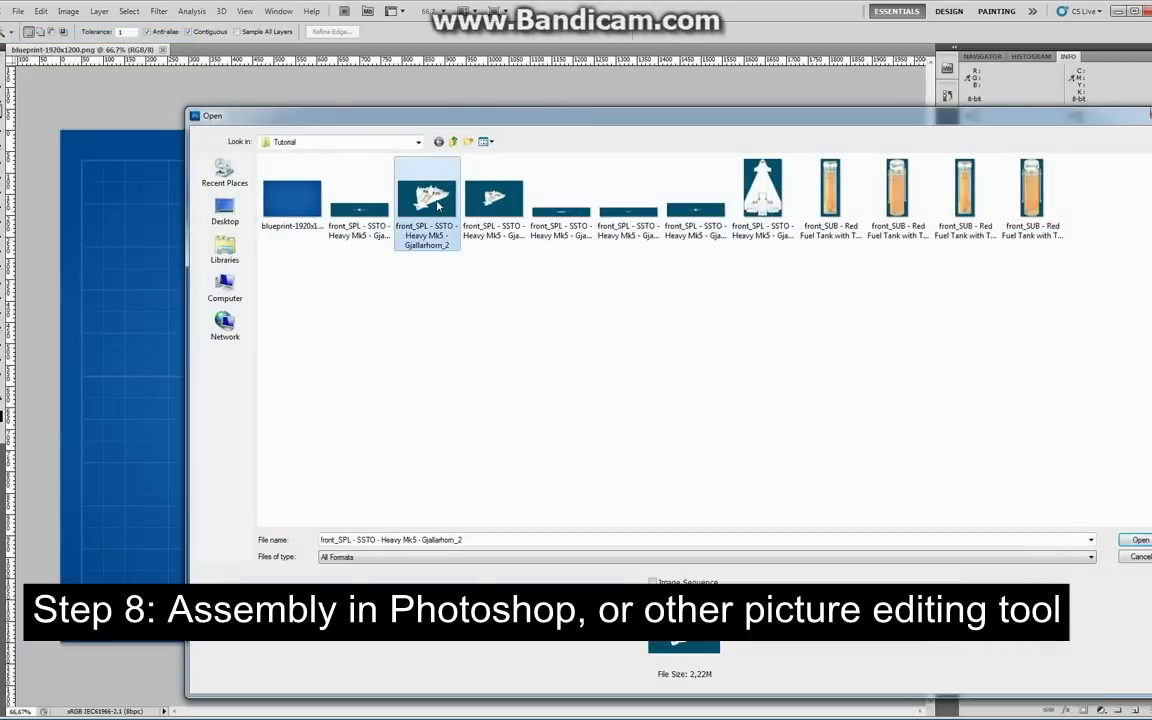
pyautogui.click(1131, 543)
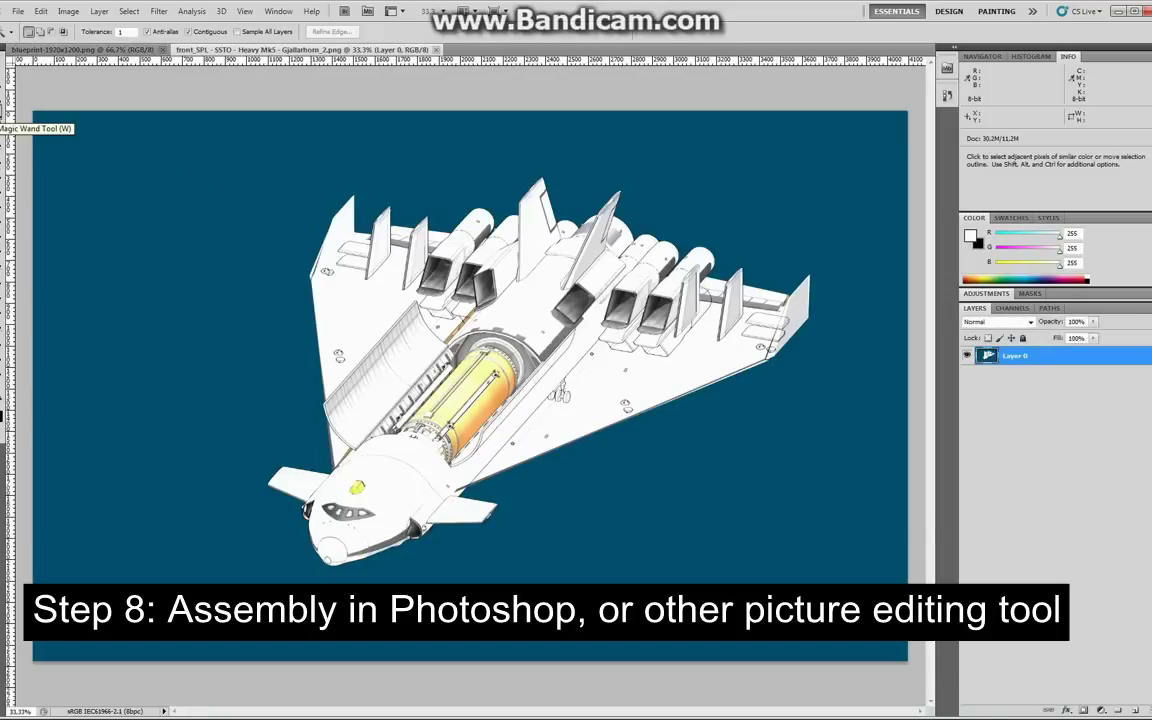
# Step: Magic-wand the blue background, invert the selection, and copy the spaceplane
pyautogui.click(185, 201)
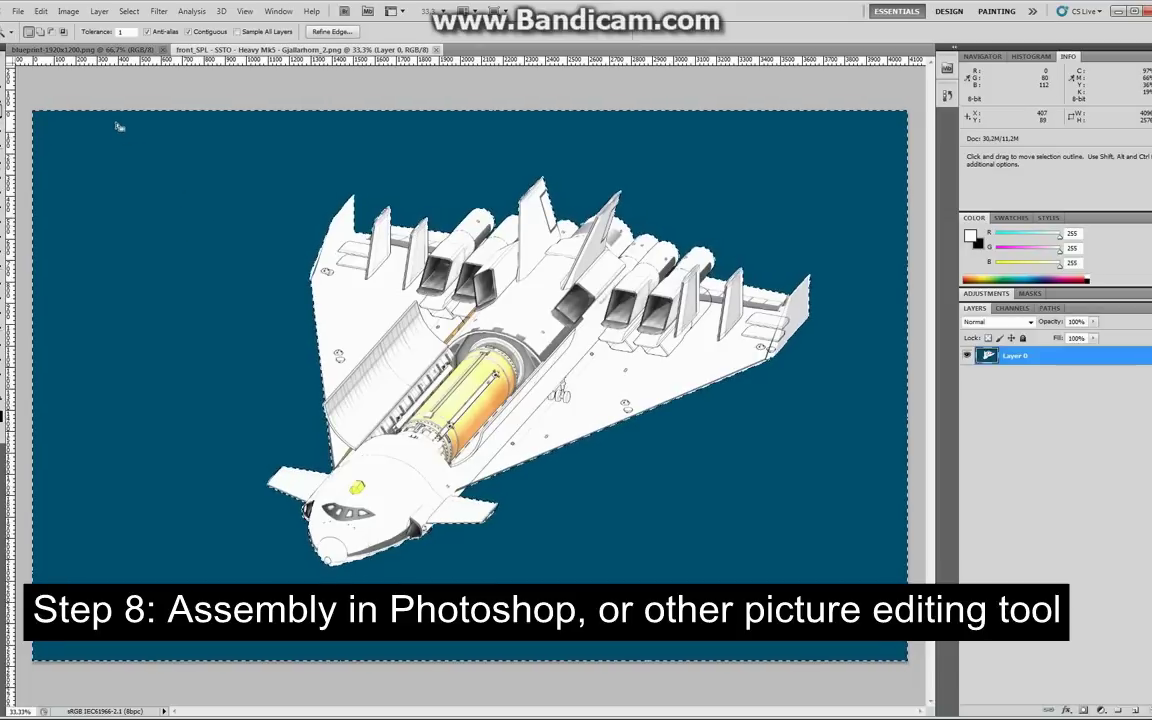
pyautogui.click(129, 12)
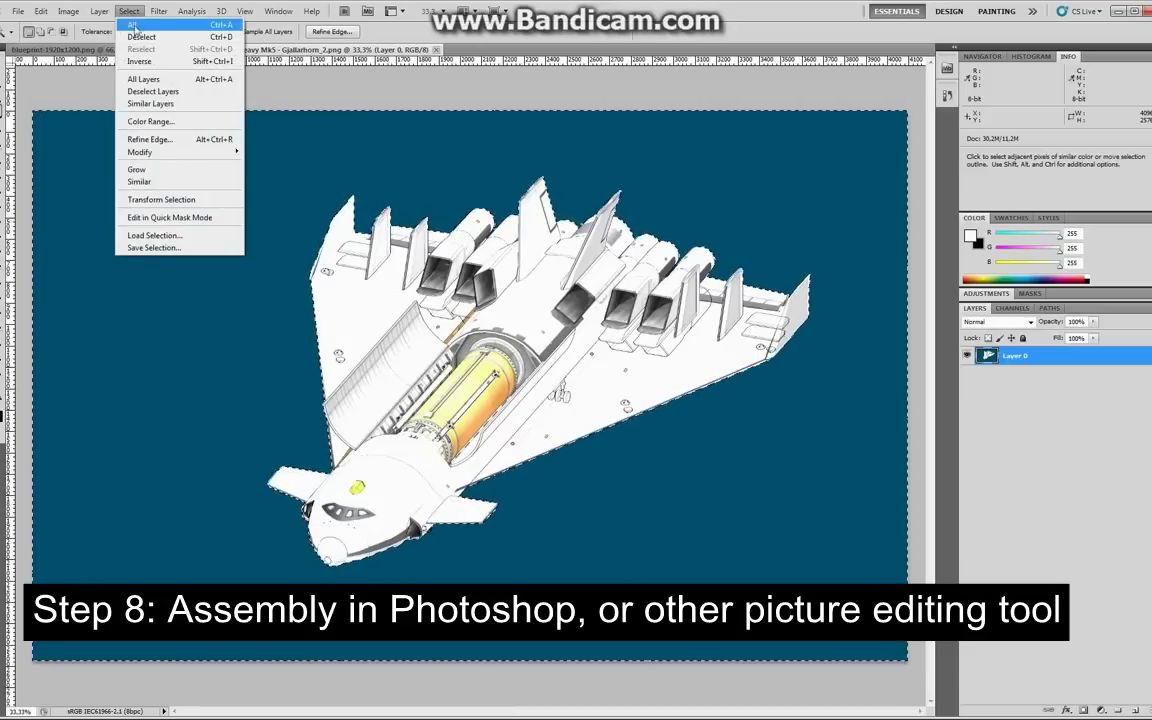
pyautogui.click(142, 62)
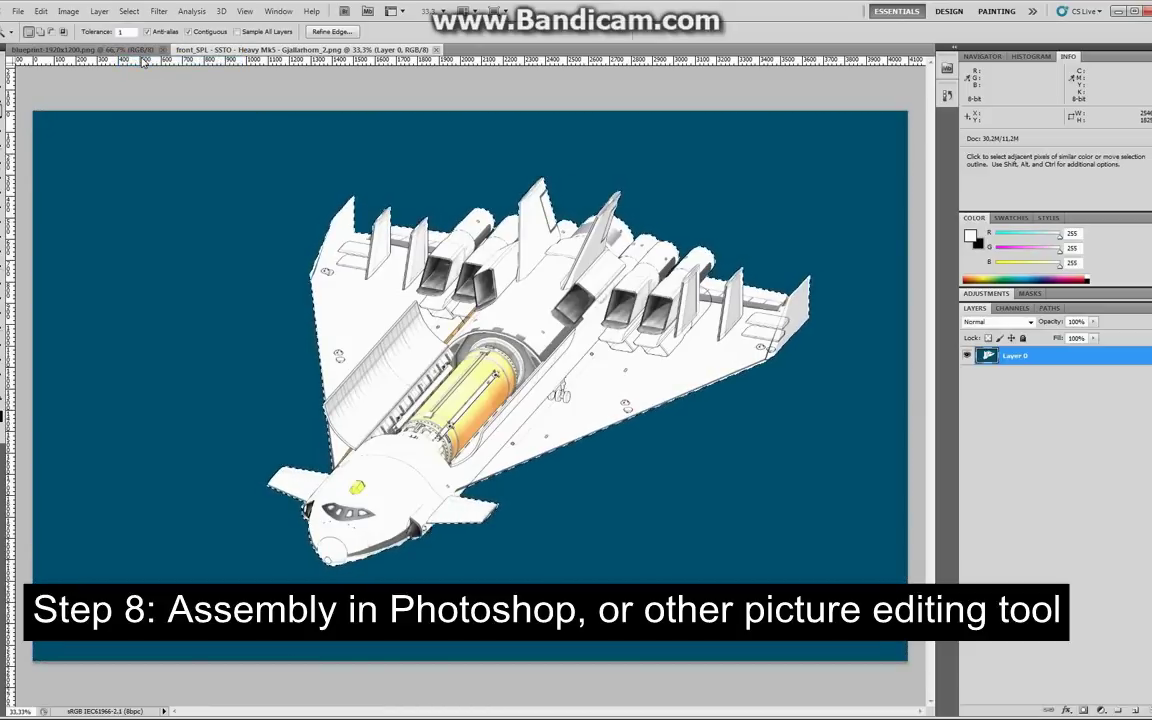
pyautogui.click(45, 12)
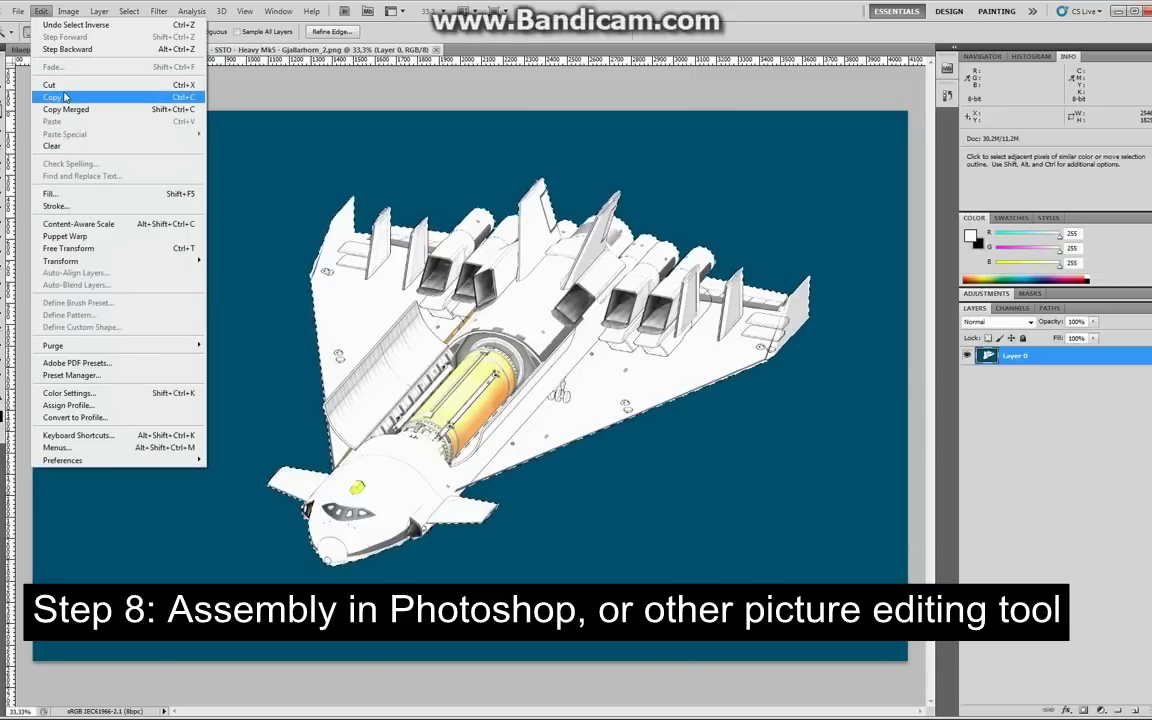
pyautogui.click(66, 97)
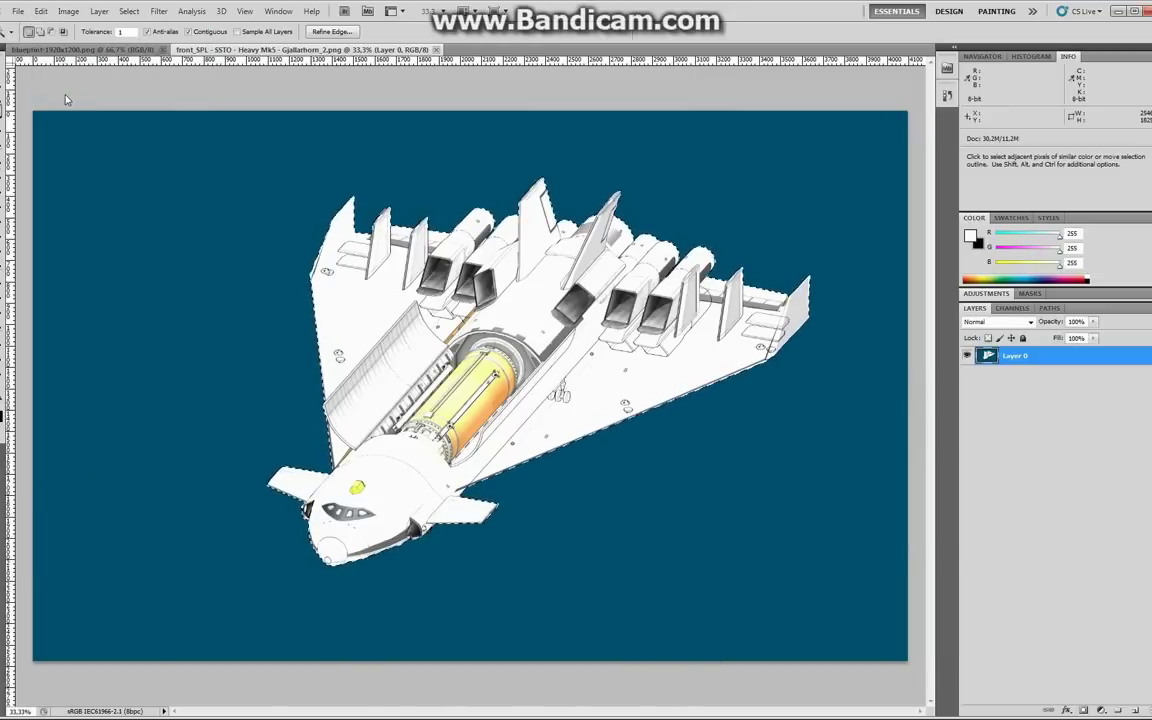
# Step: Paste the copied spaceplane into blueprint-1920x1200.png as Layer 1 above the grid
pyautogui.click(96, 50)
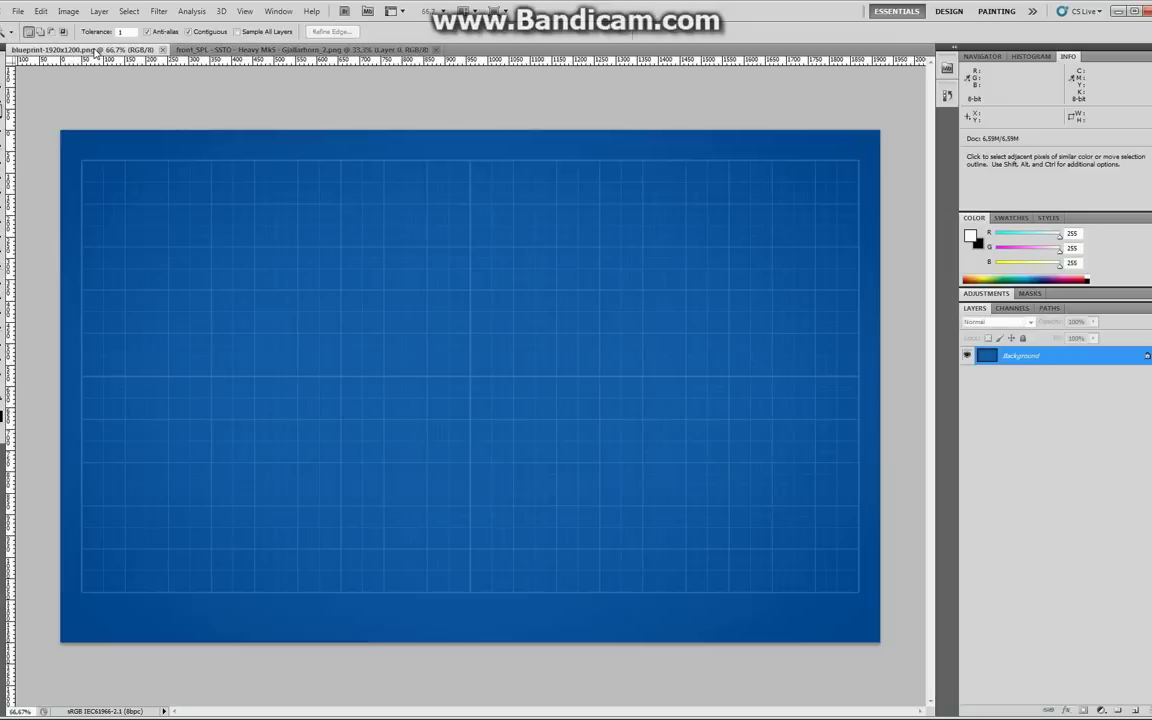
pyautogui.click(42, 11)
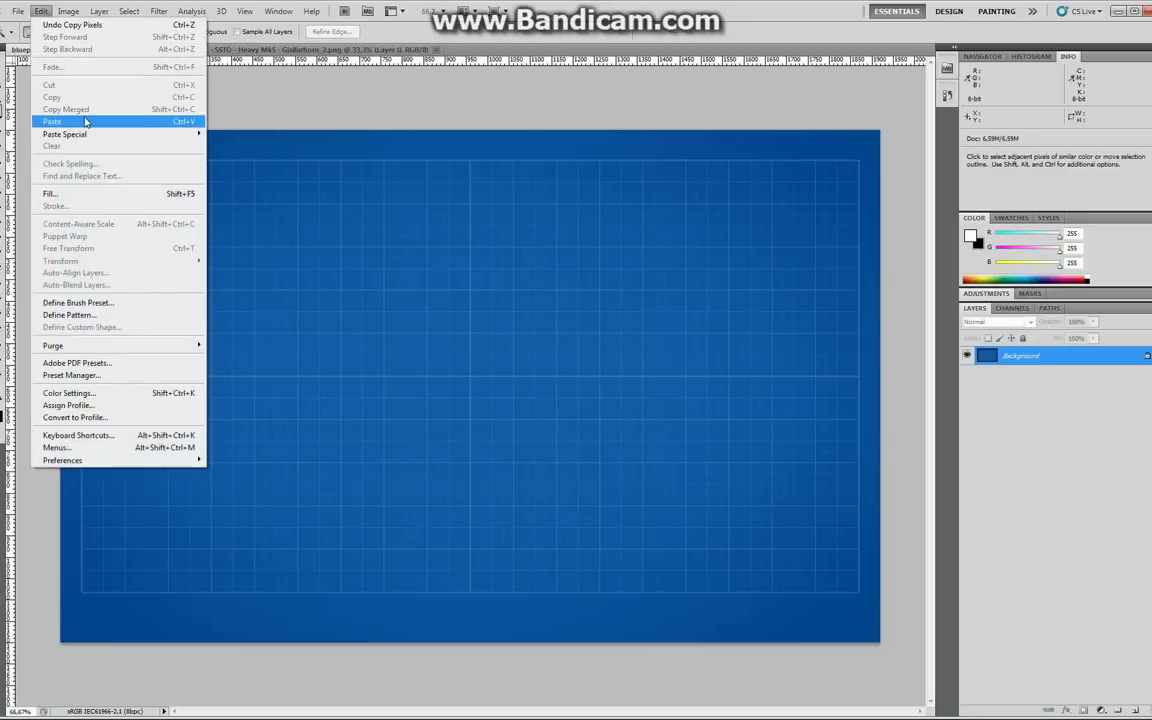
pyautogui.click(85, 121)
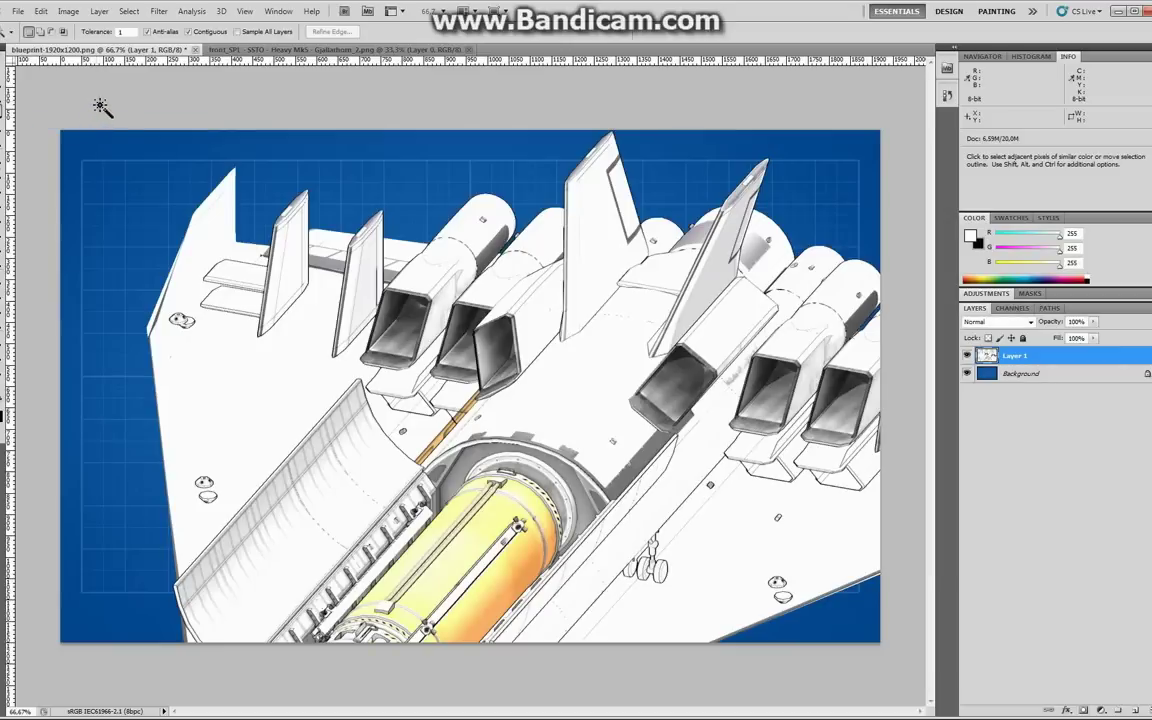
pyautogui.click(100, 12)
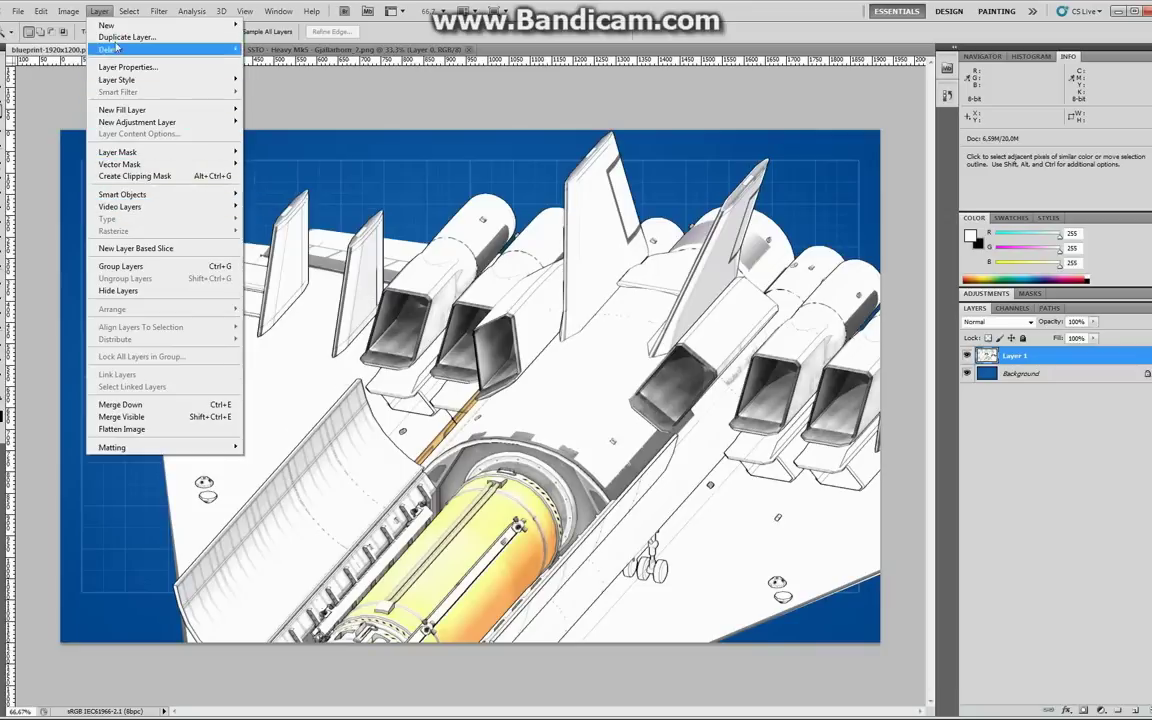
# Step: Free-transform Layer 1, dragging the spaceplane up-left with width and height linked
pyautogui.moveTo(129, 11)
pyautogui.click(470, 40)
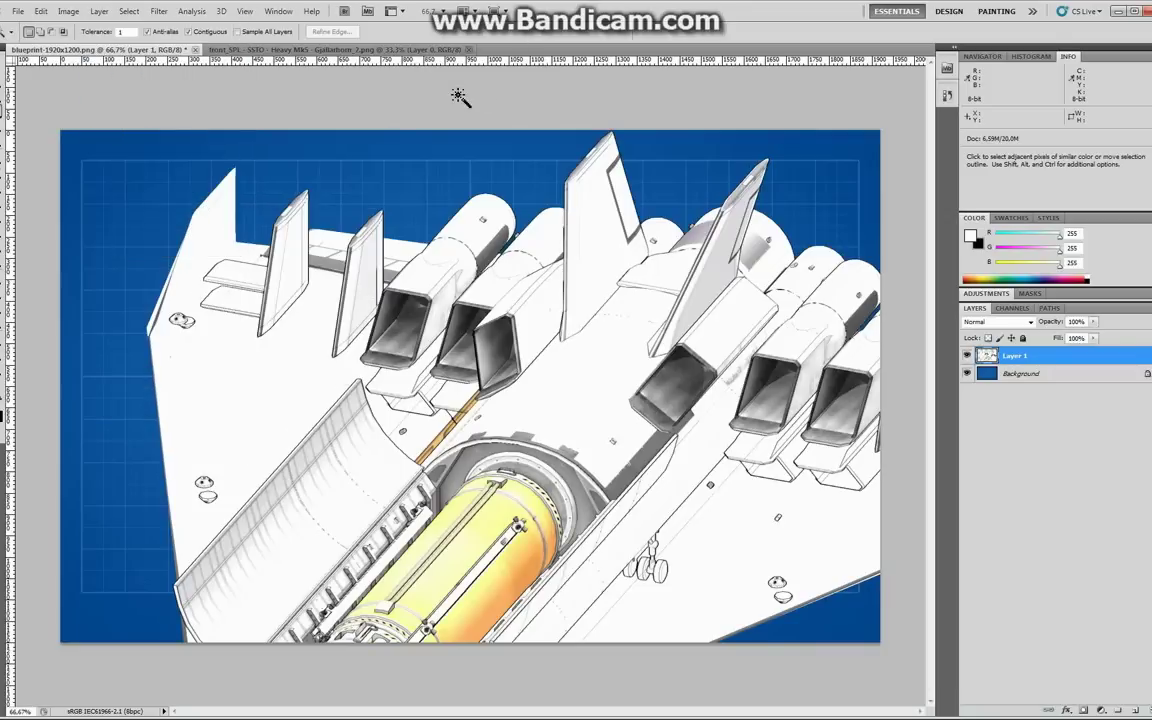
pyautogui.press('v')
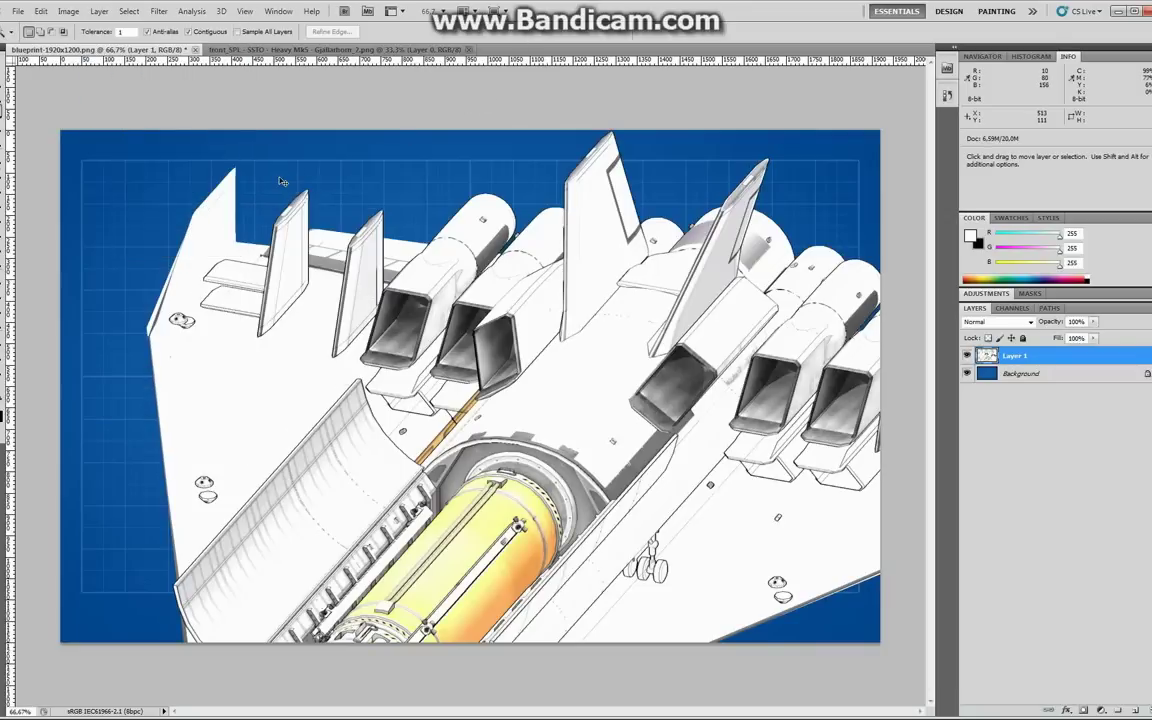
pyautogui.hotkey('ctrl', 't')
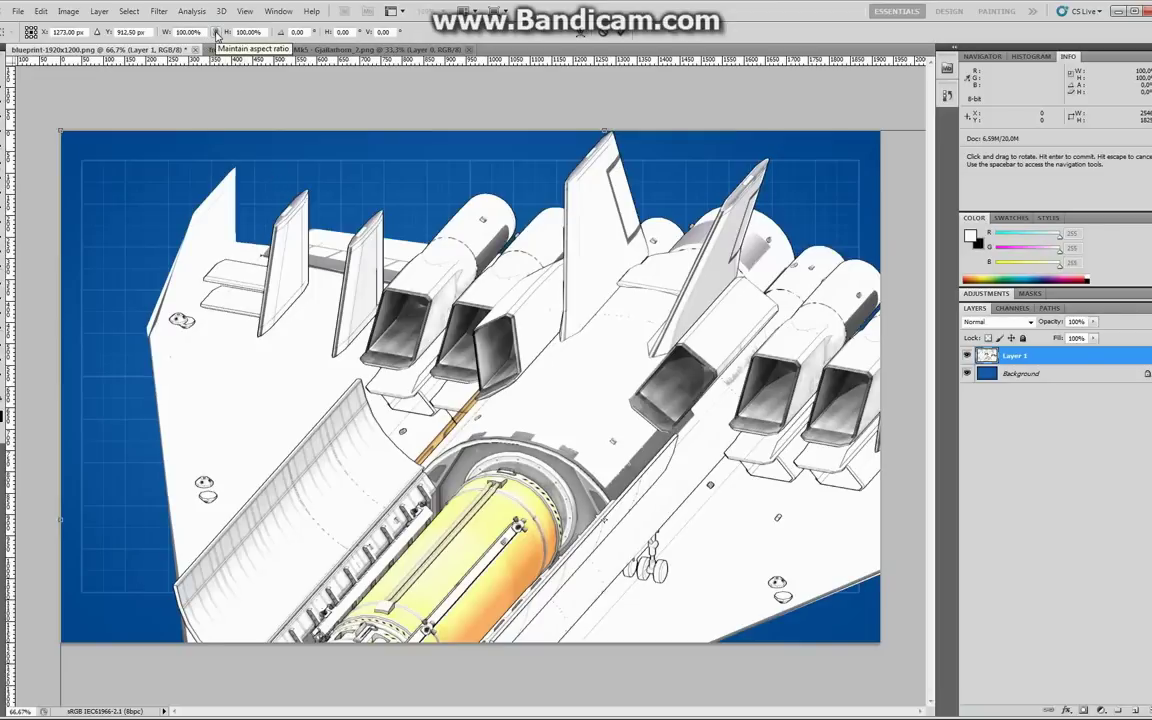
pyautogui.moveTo(334, 311); pyautogui.dragTo(370, 318)
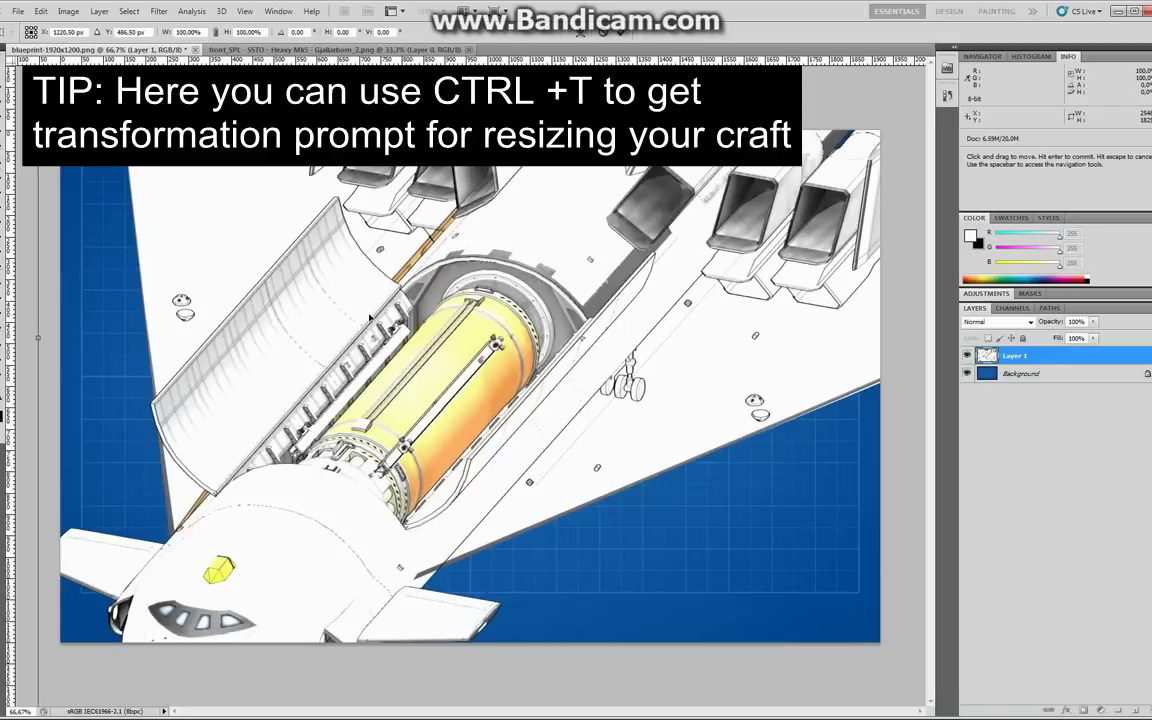
pyautogui.click(214, 33)
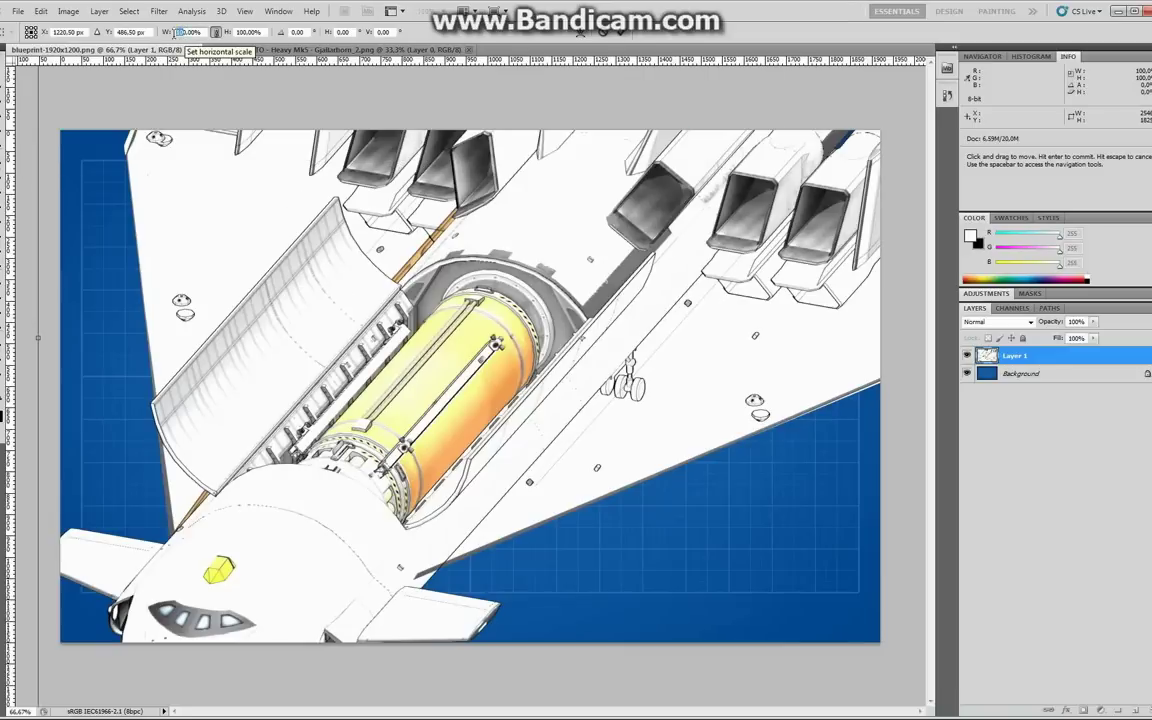
# Step: Scale the spaceplane to 45% and commit it on the left of the blueprint
pyautogui.write('30')
pyautogui.press('Return')
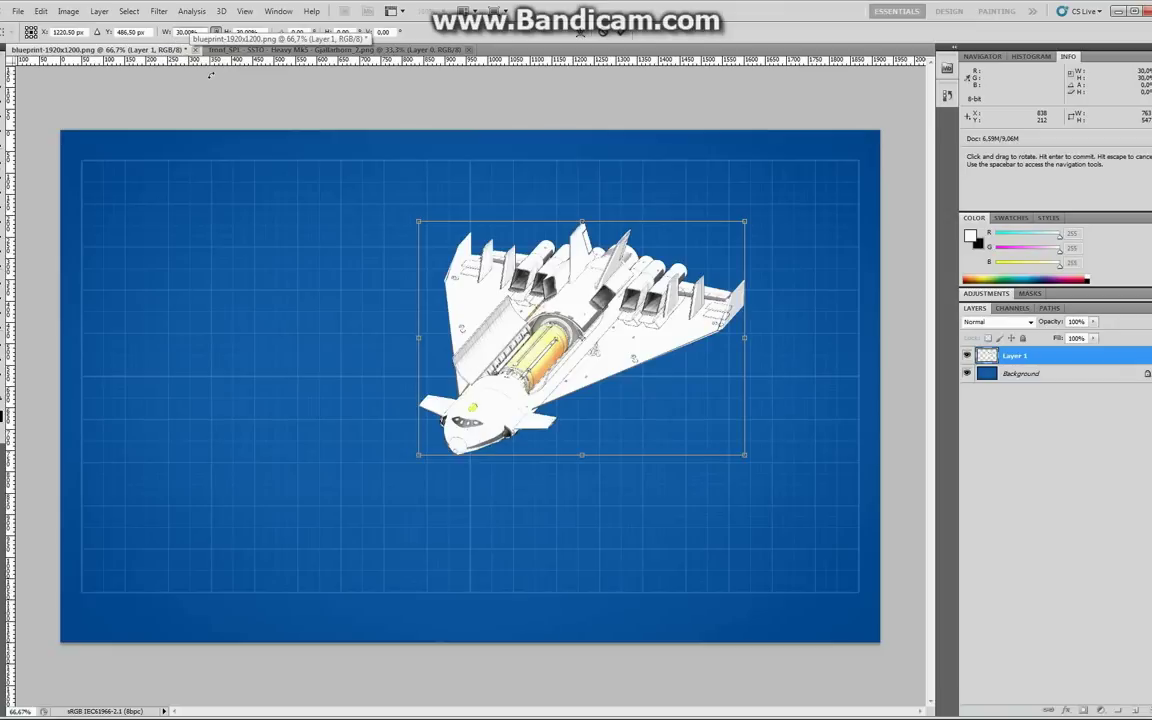
pyautogui.write('40')
pyautogui.press('Return')
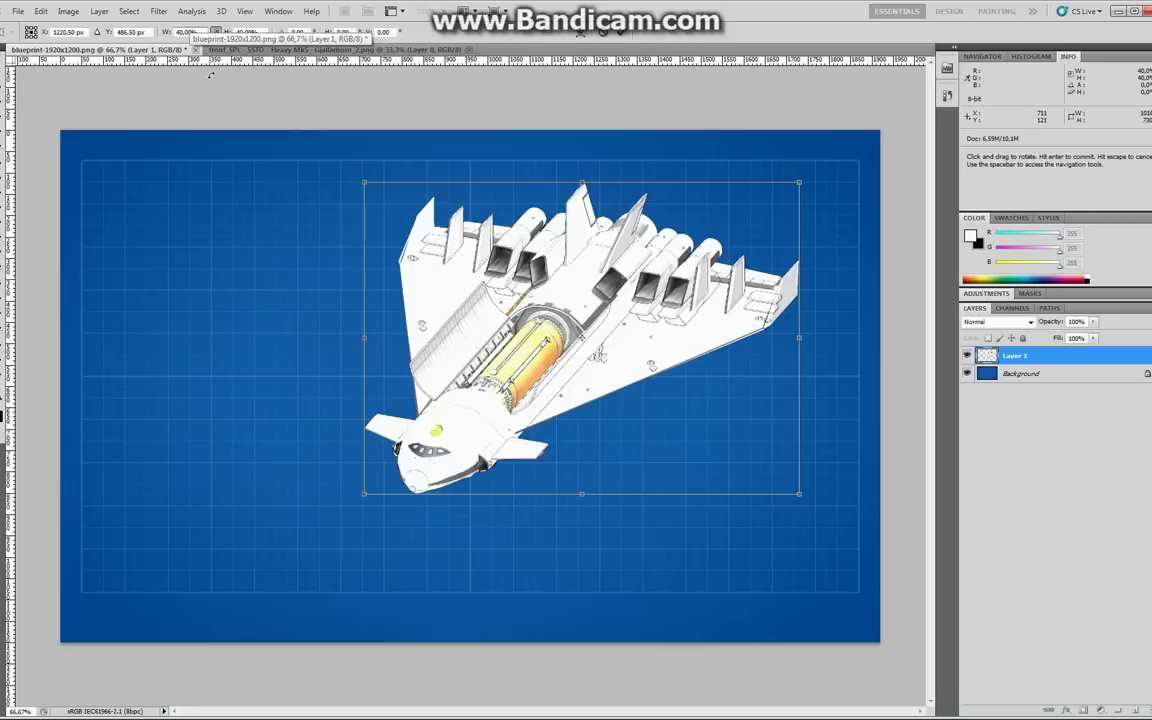
pyautogui.moveTo(571, 288); pyautogui.dragTo(347, 307)
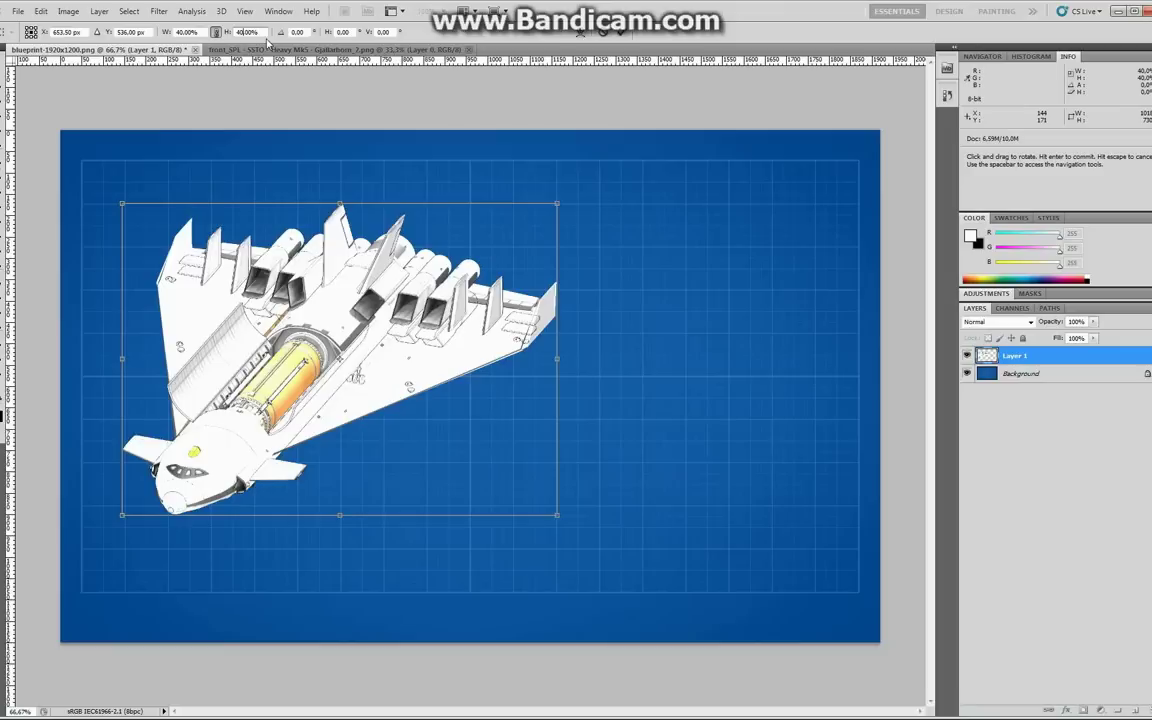
pyautogui.write('45')
pyautogui.press('Return')
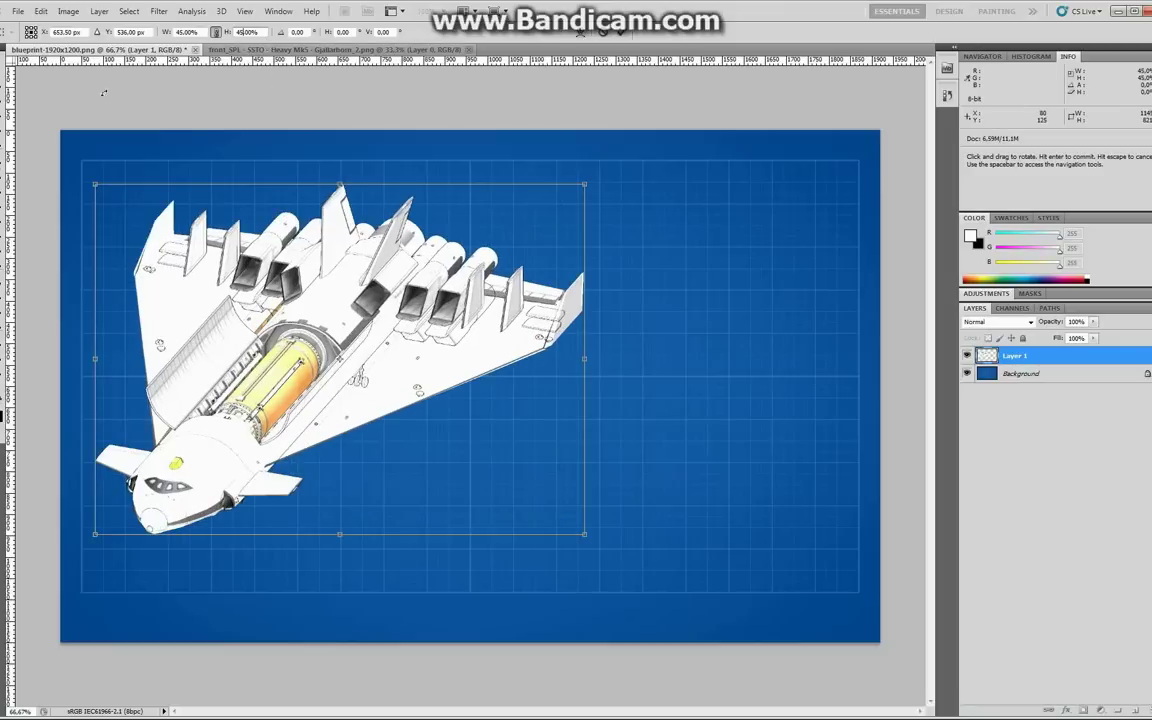
pyautogui.moveTo(298, 341); pyautogui.dragTo(319, 357)
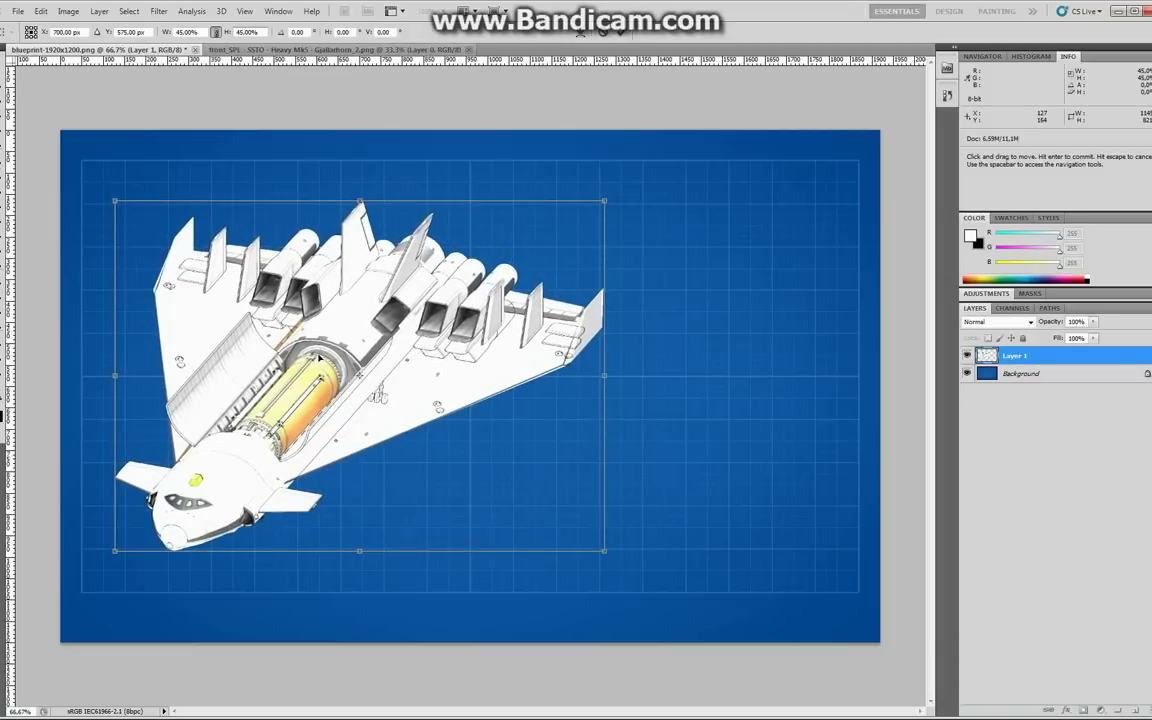
pyautogui.click(621, 33)
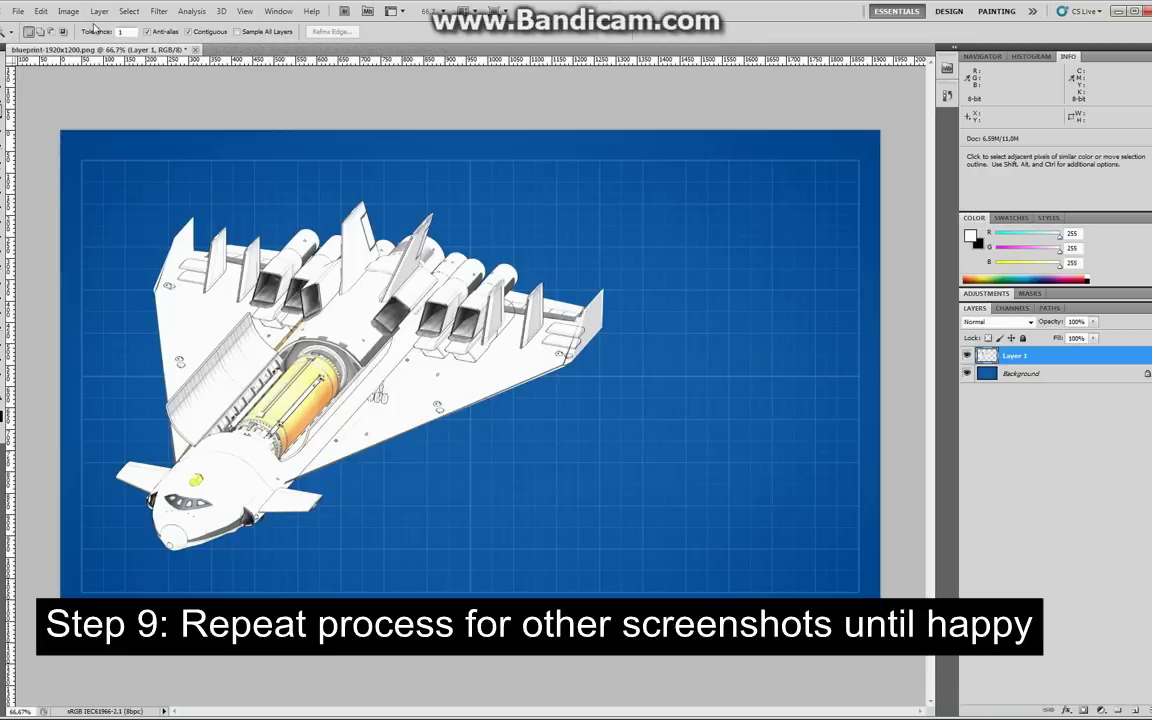
# Step: Open front_SPL - SSTO - Heavy Mk5 - Gjallarhorn_1.png
pyautogui.click(18, 11)
pyautogui.click(28, 37)
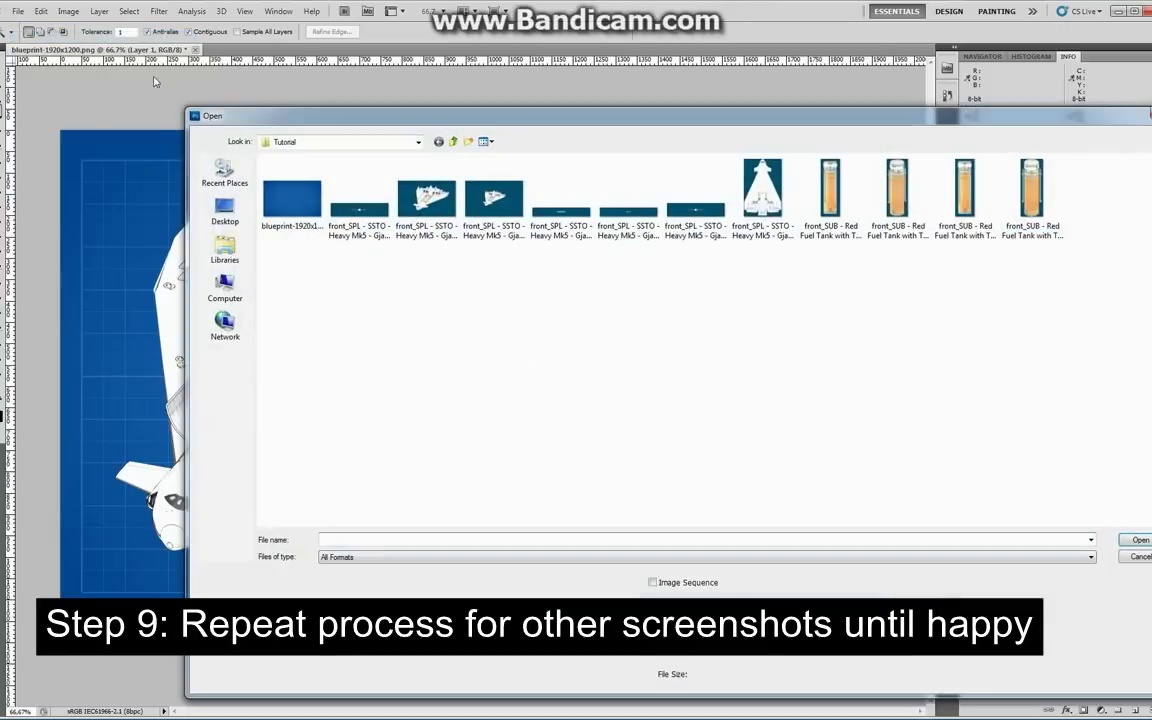
pyautogui.click(362, 212)
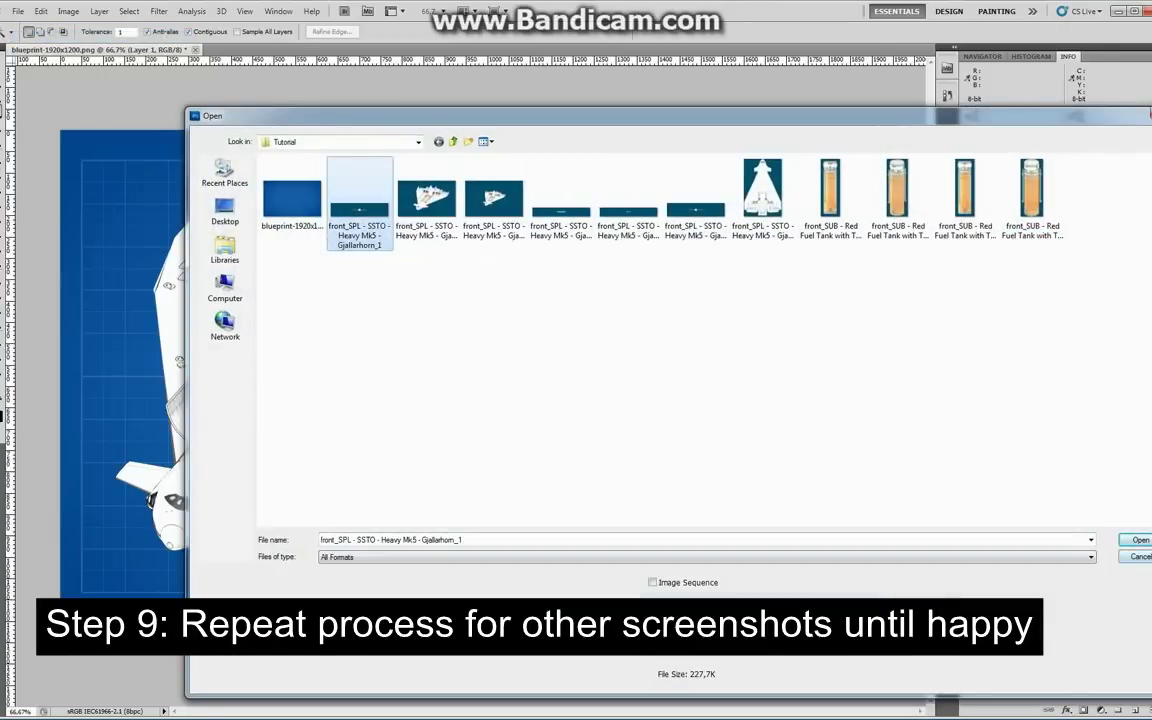
pyautogui.click(1138, 540)
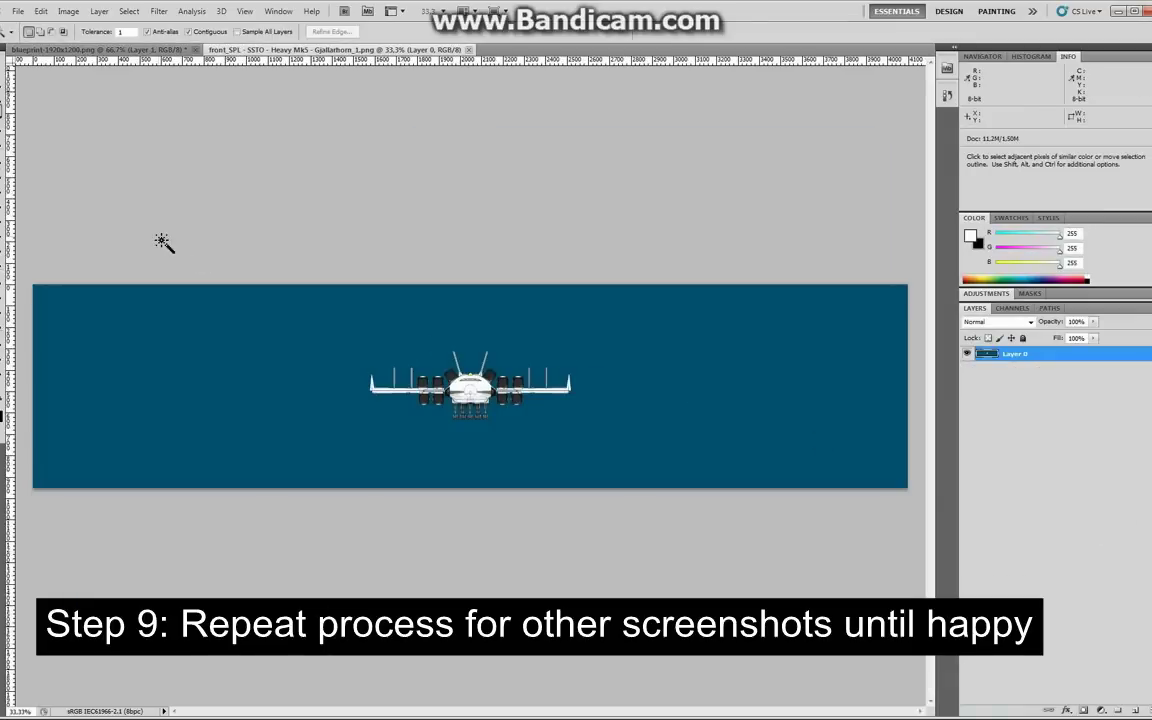
# Step: Magic-wand the blue background, invert the selection, and copy the front-view ship
pyautogui.click(297, 334)
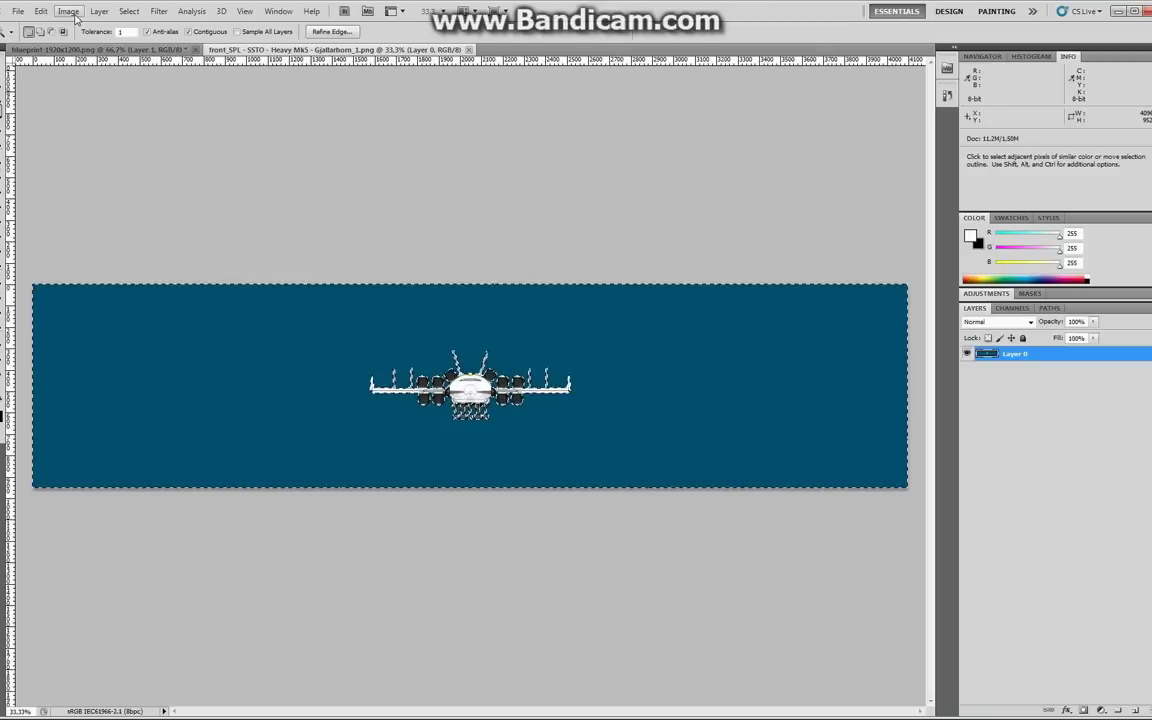
pyautogui.click(129, 12)
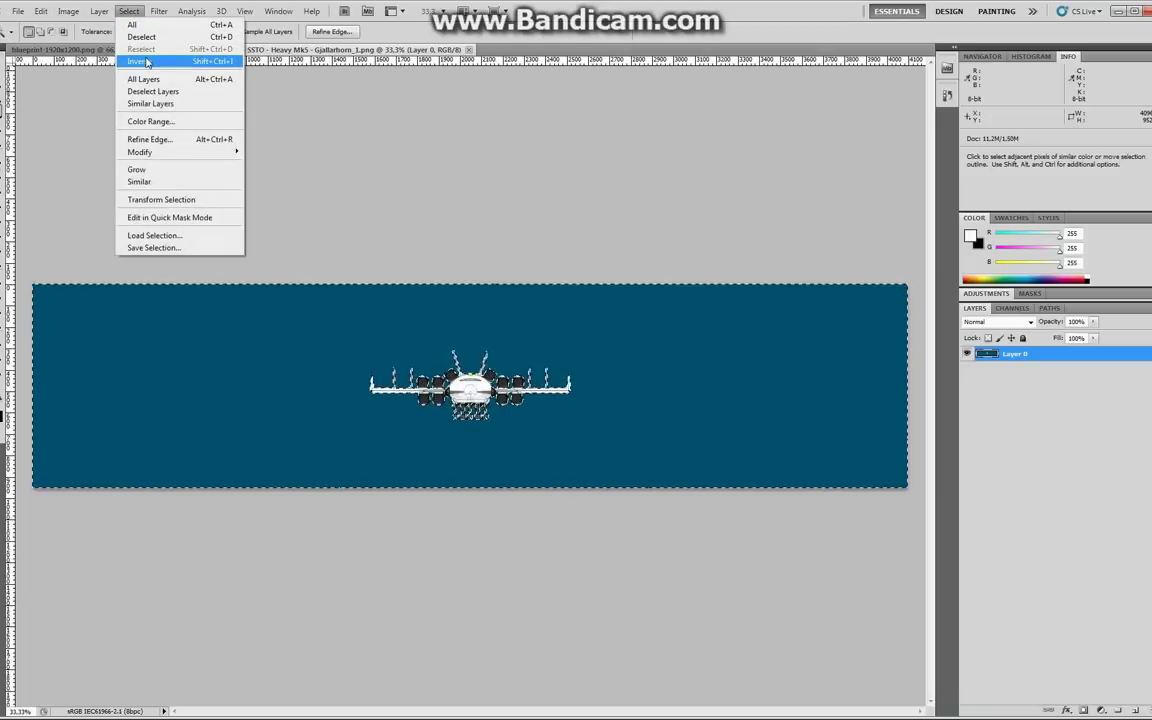
pyautogui.click(140, 61)
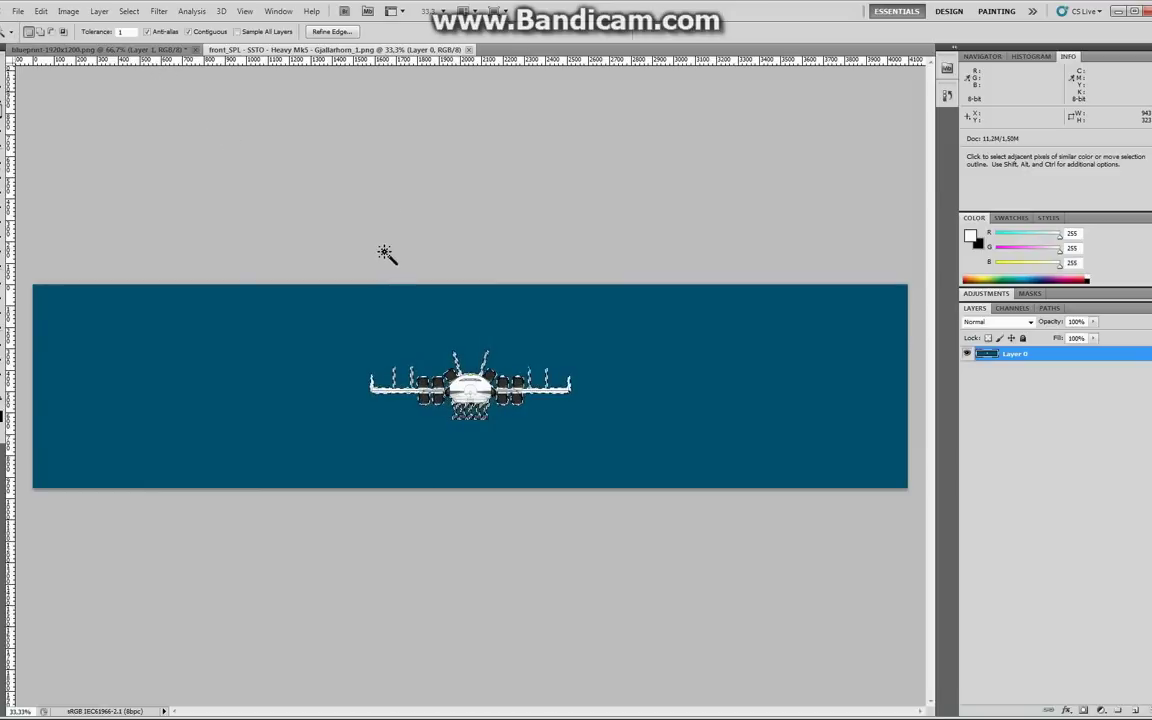
pyautogui.click(68, 12)
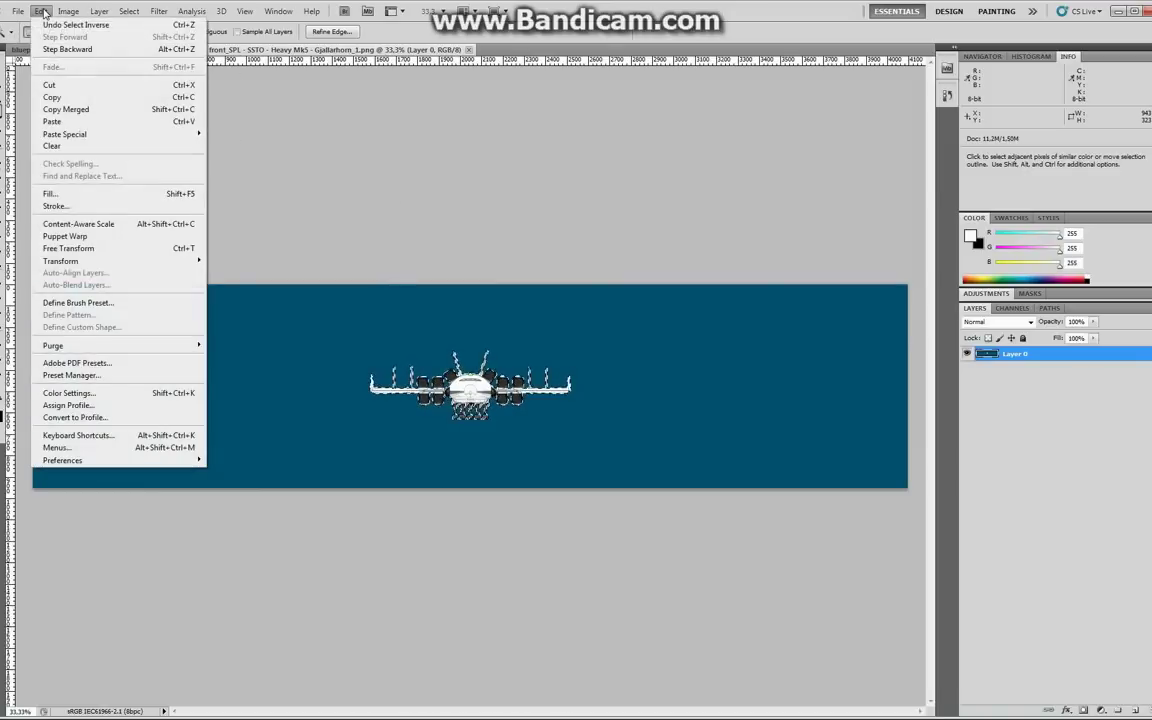
pyautogui.click(80, 97)
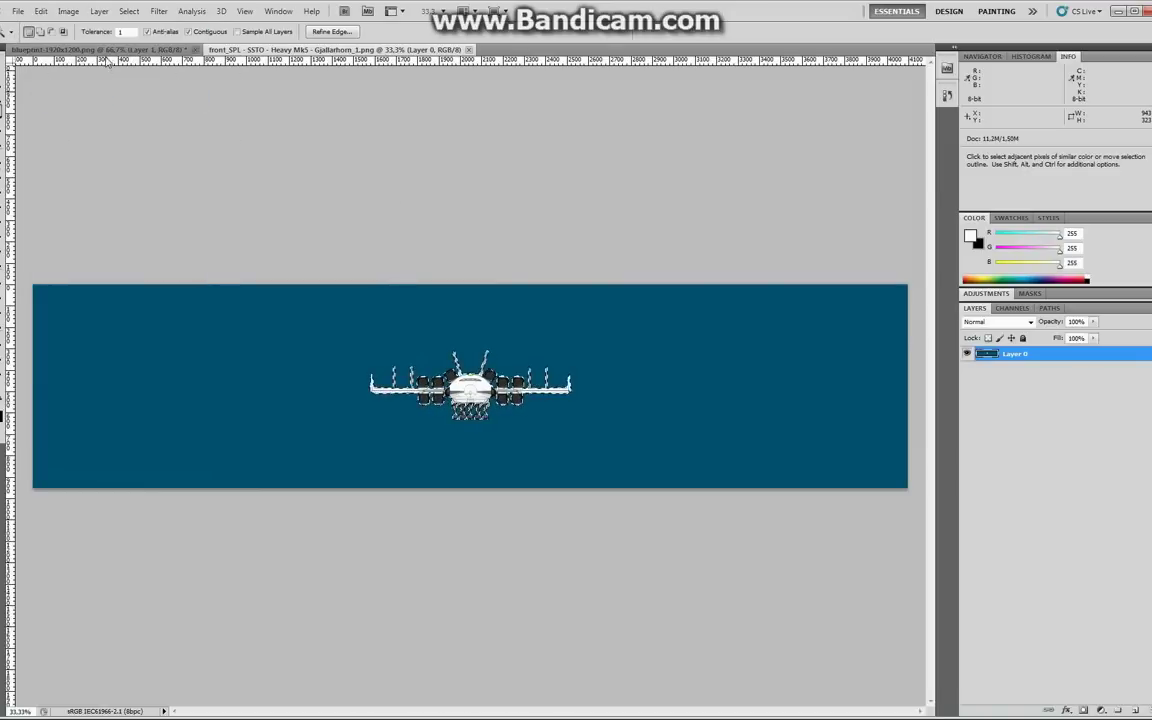
# Step: Paste the front-view ship into the blueprint document as a new layer
pyautogui.click(150, 48)
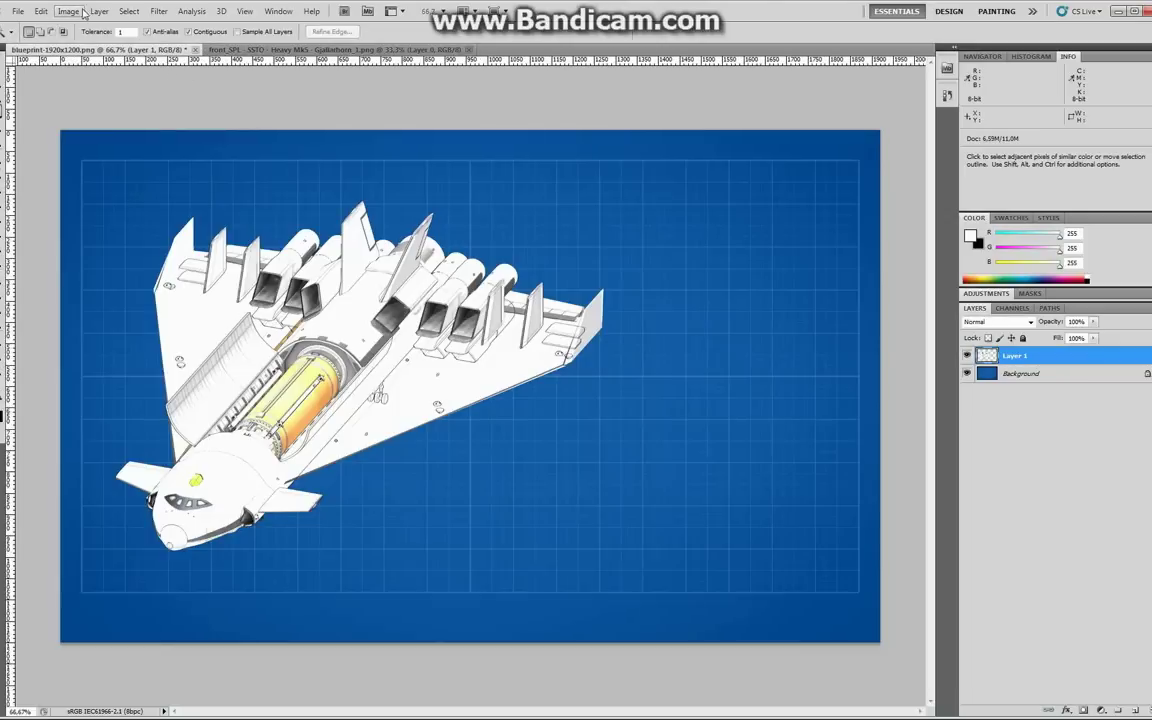
pyautogui.click(41, 11)
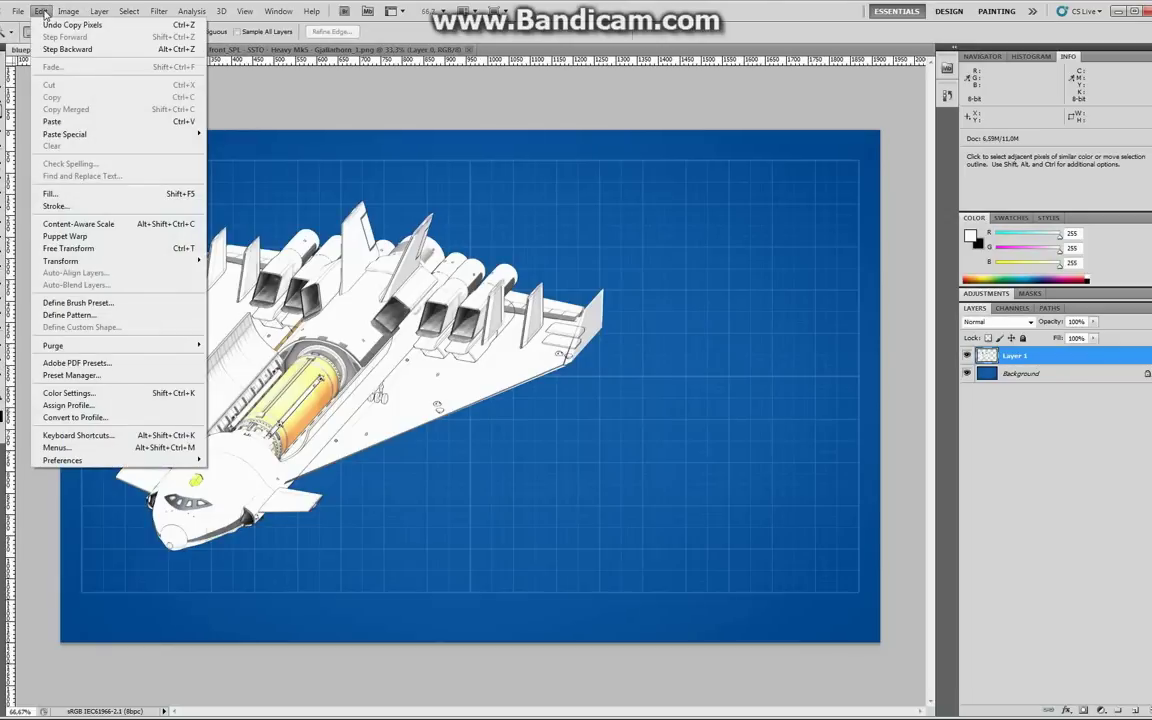
pyautogui.click(97, 122)
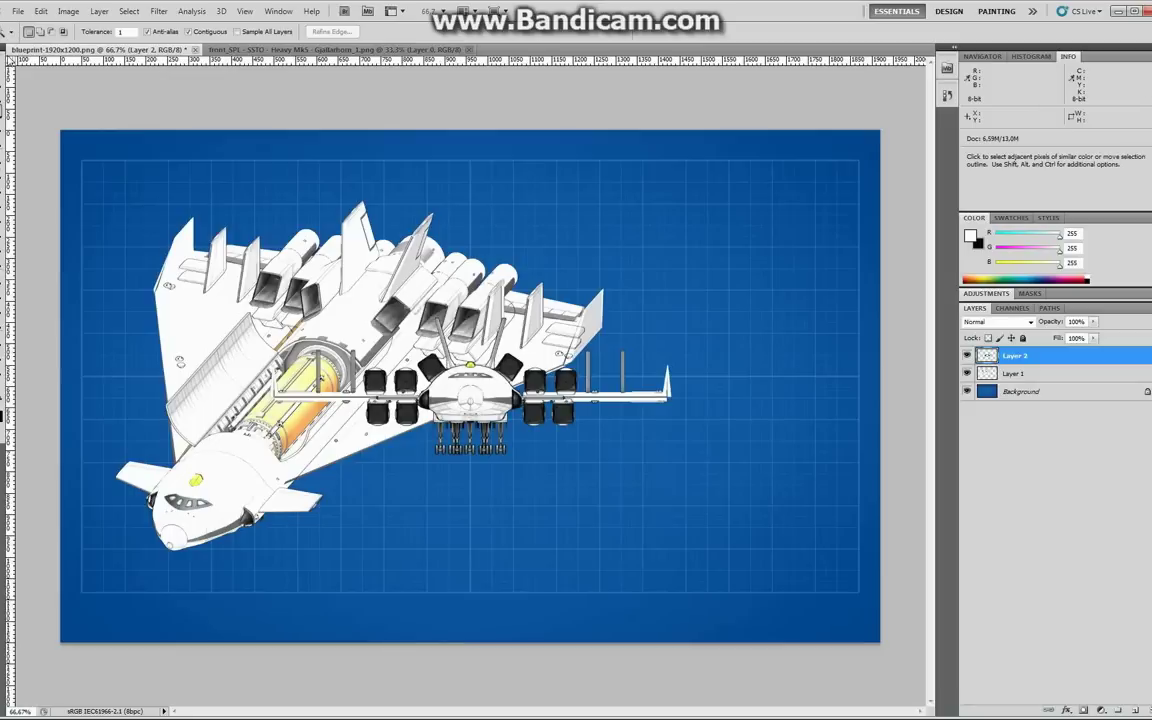
# Step: Scale the front view proportionally to 40% and move it near the top centre
pyautogui.press('ctrl')
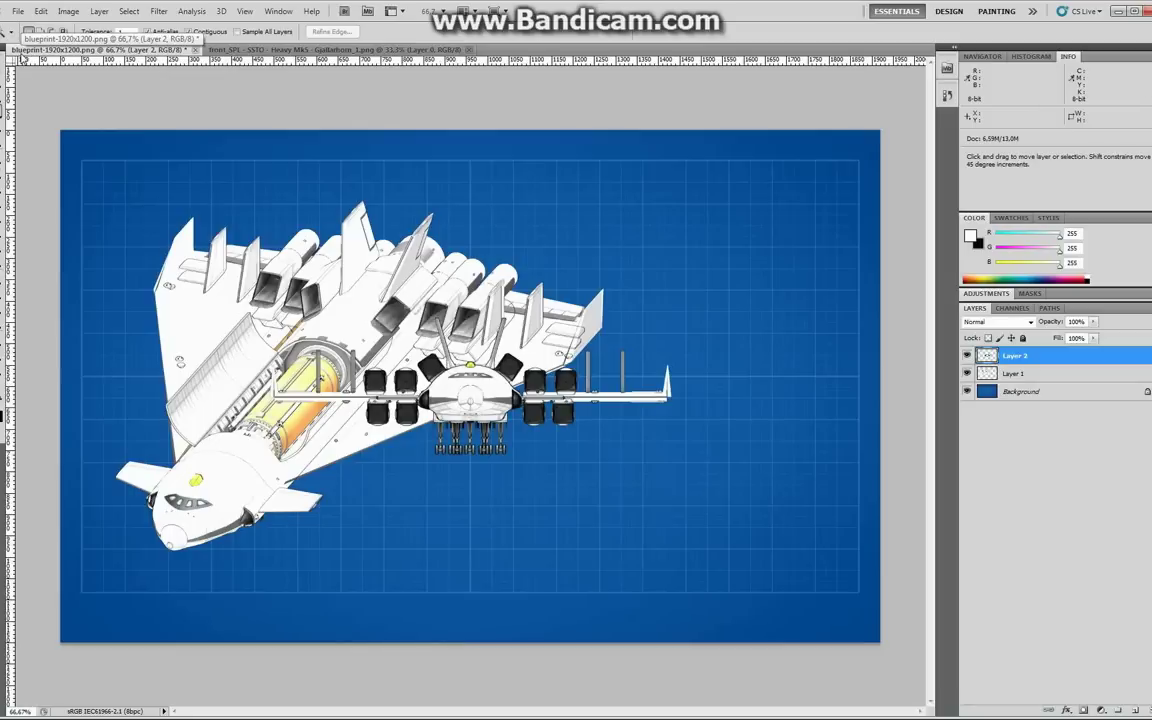
pyautogui.hotkey('ctrl', 't')
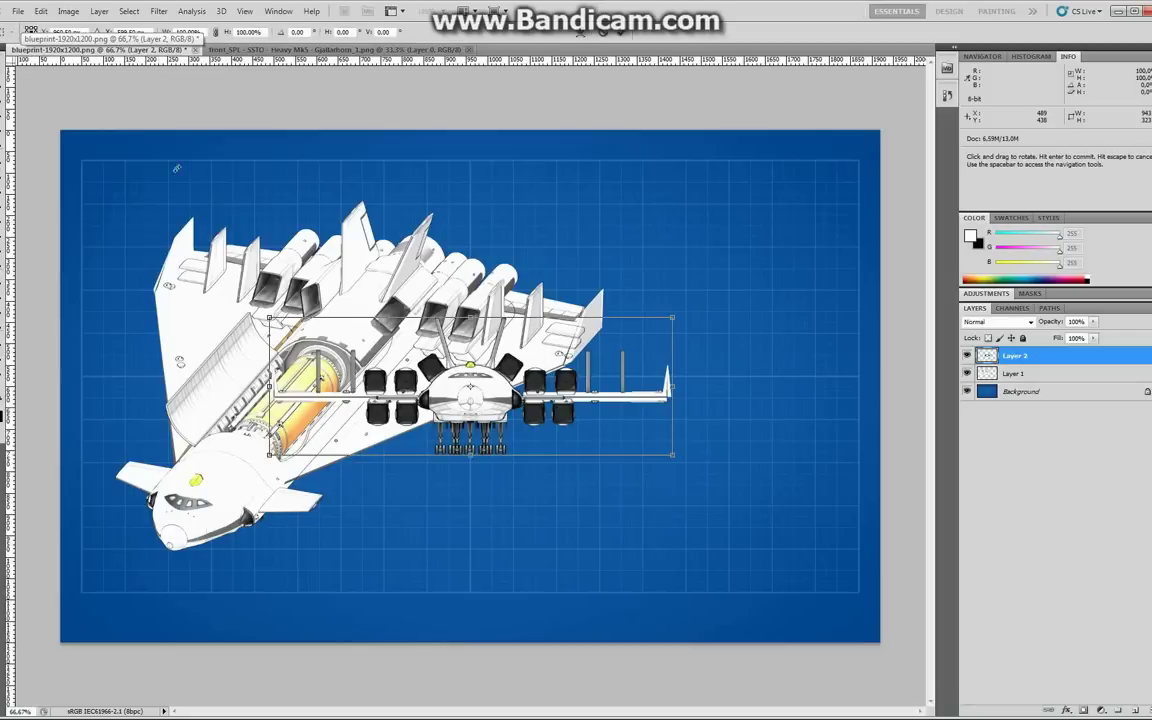
pyautogui.click(215, 34)
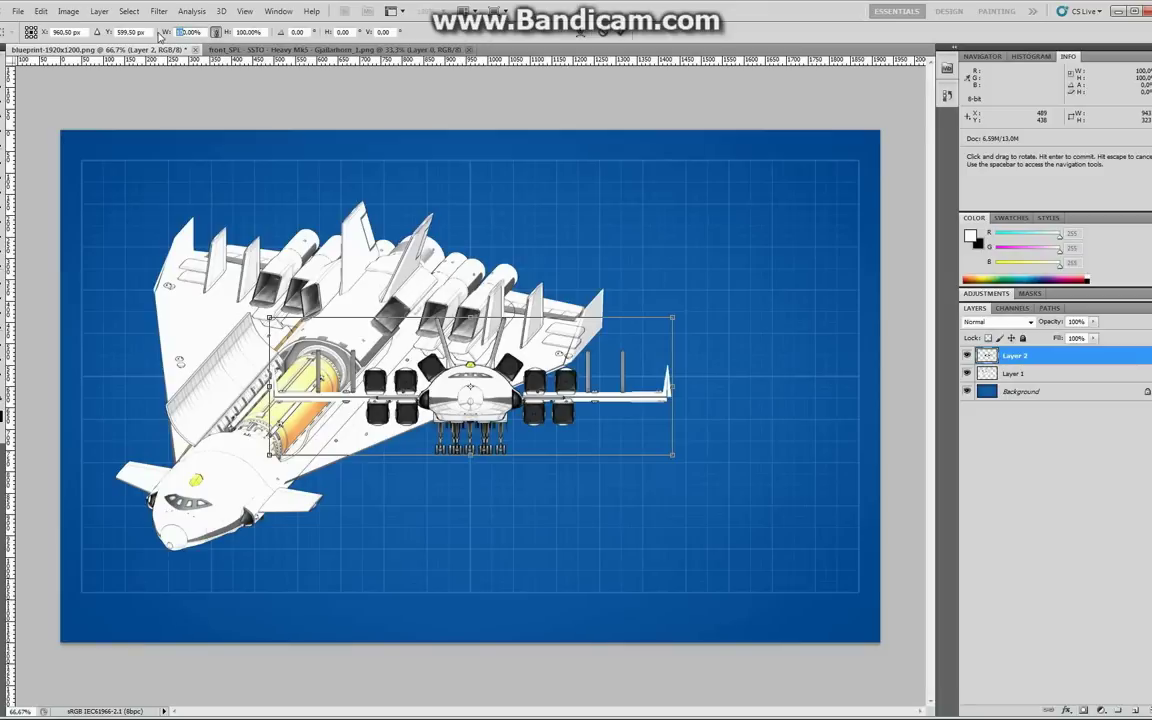
pyautogui.write('40')
pyautogui.press('Return')
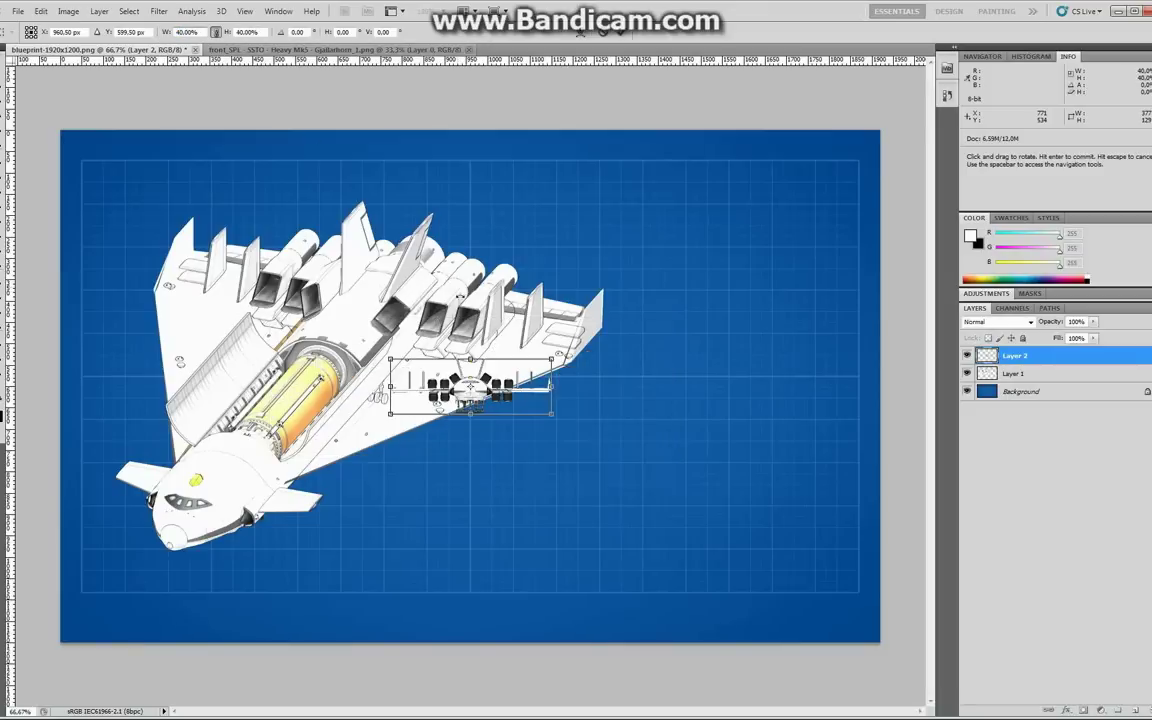
pyautogui.moveTo(466, 386); pyautogui.dragTo(522, 202)
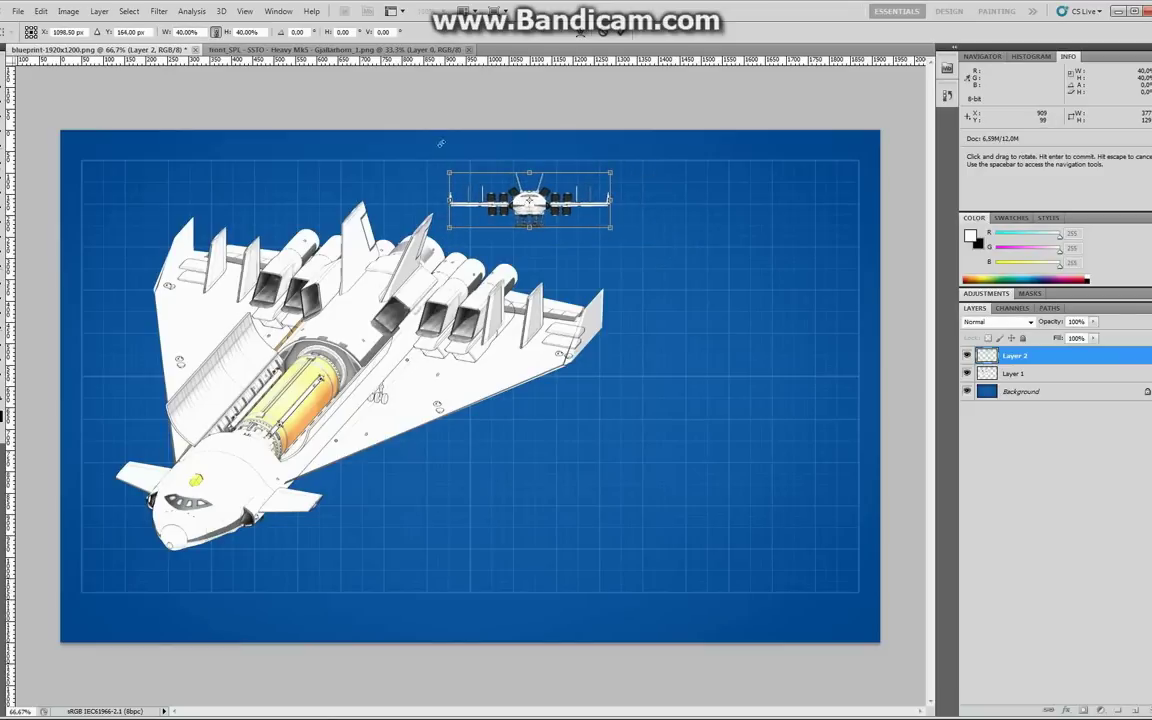
# Step: Commit the front view's transform and rename Layer 1 to 3D
pyautogui.press('Return')
pyautogui.press('w')
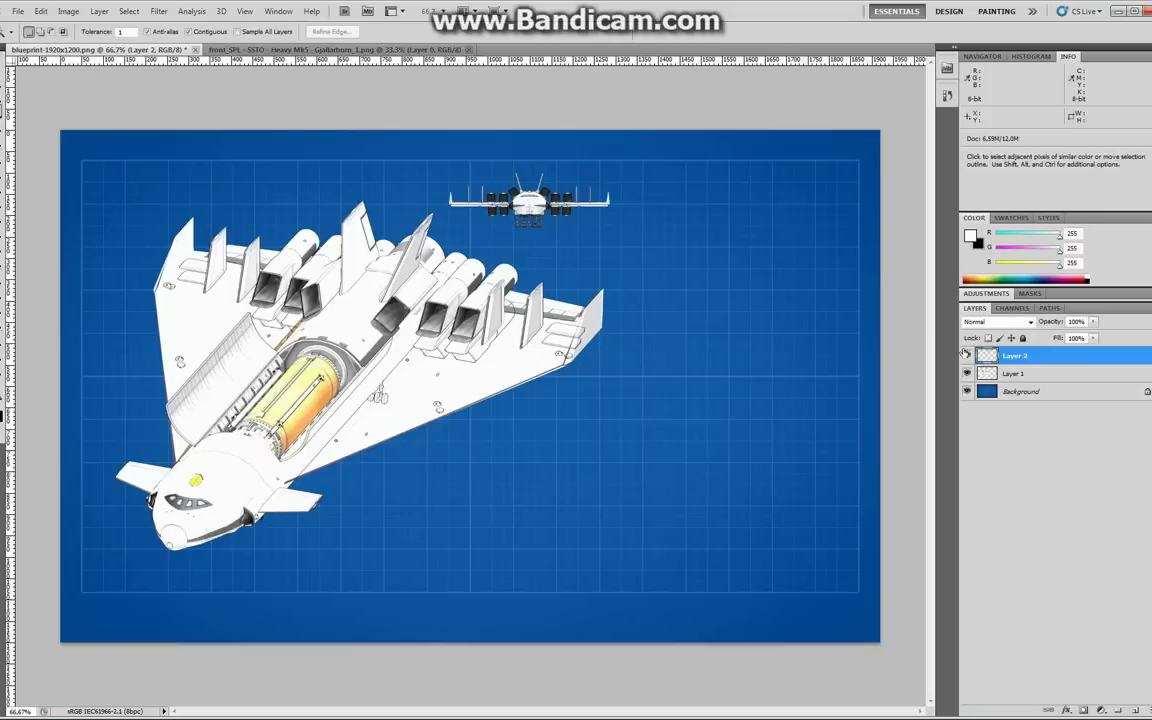
pyautogui.click(1030, 375)
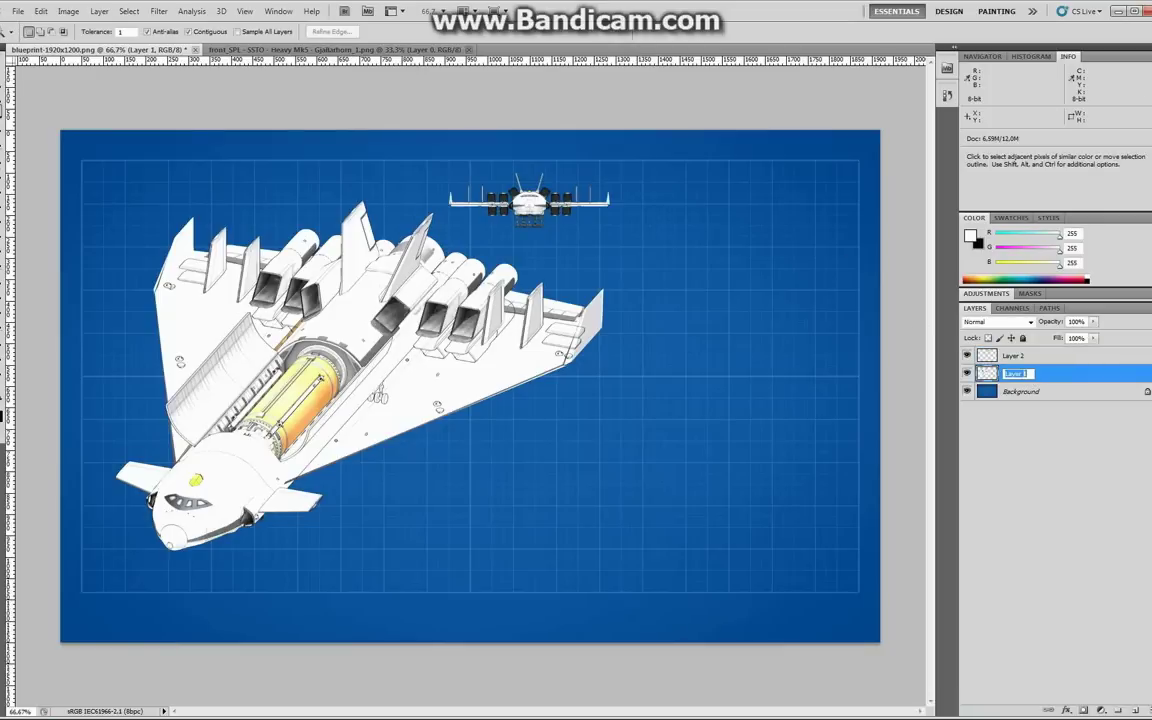
pyautogui.write('3')
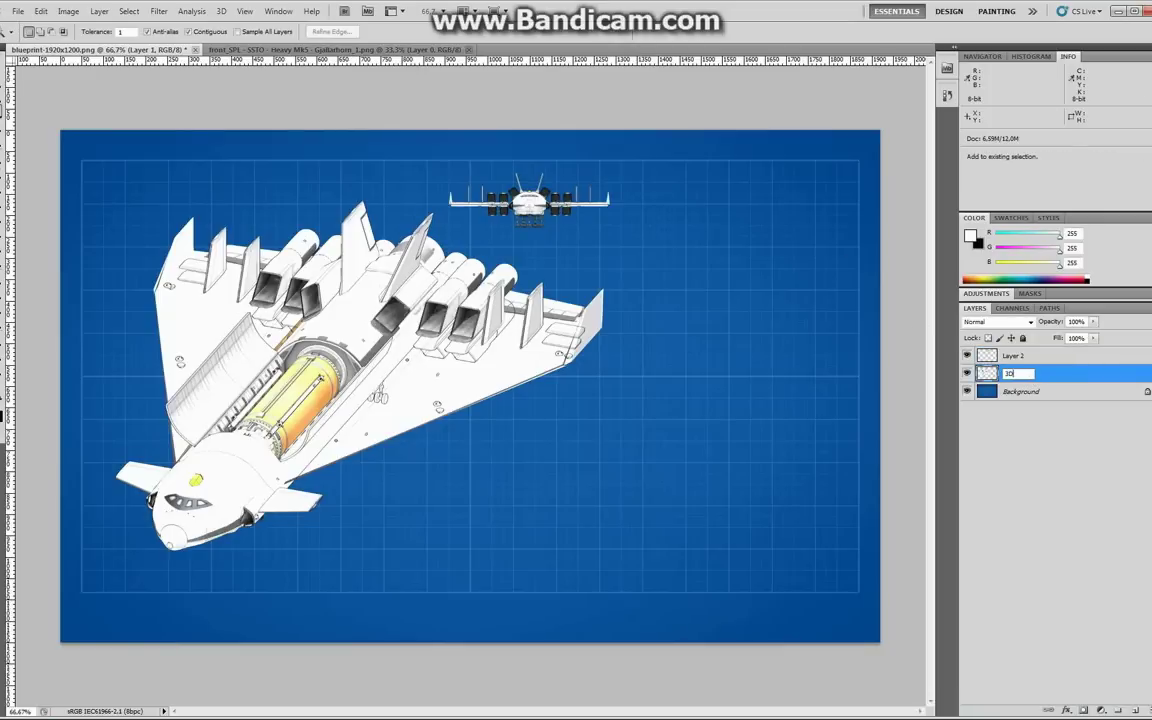
pyautogui.write('D')
pyautogui.press('Return')
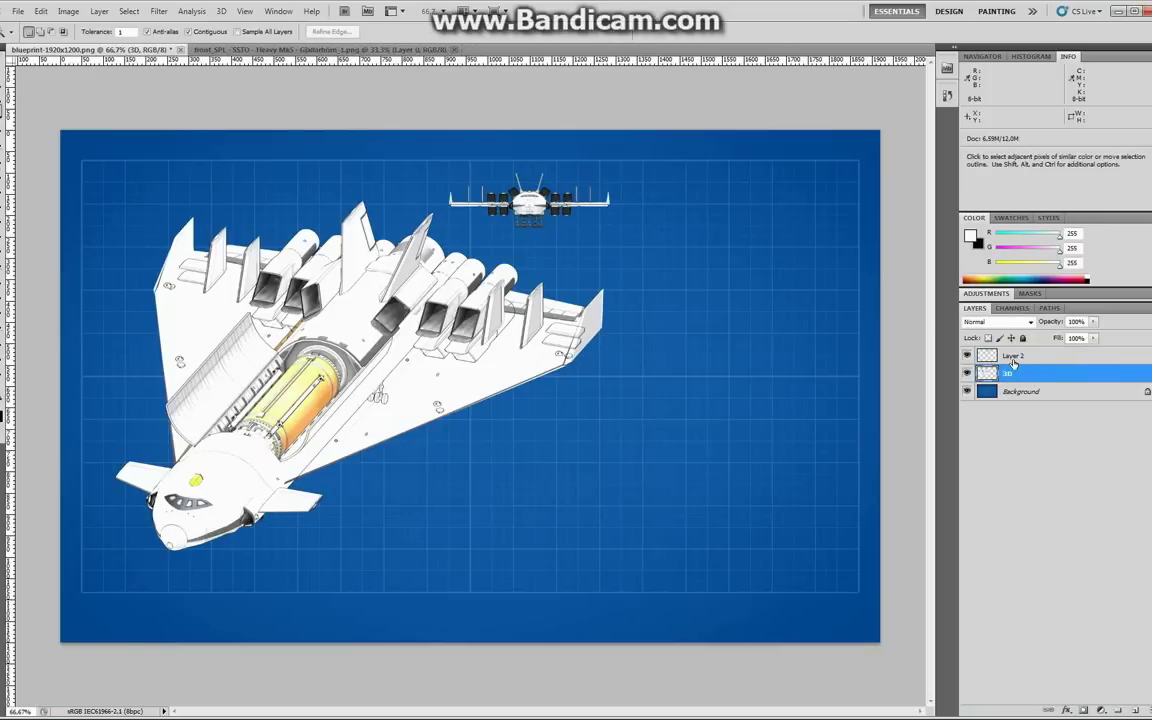
# Step: Rename Layer 2 to Front
pyautogui.click(1013, 358)
pyautogui.doubleClick(1013, 358)
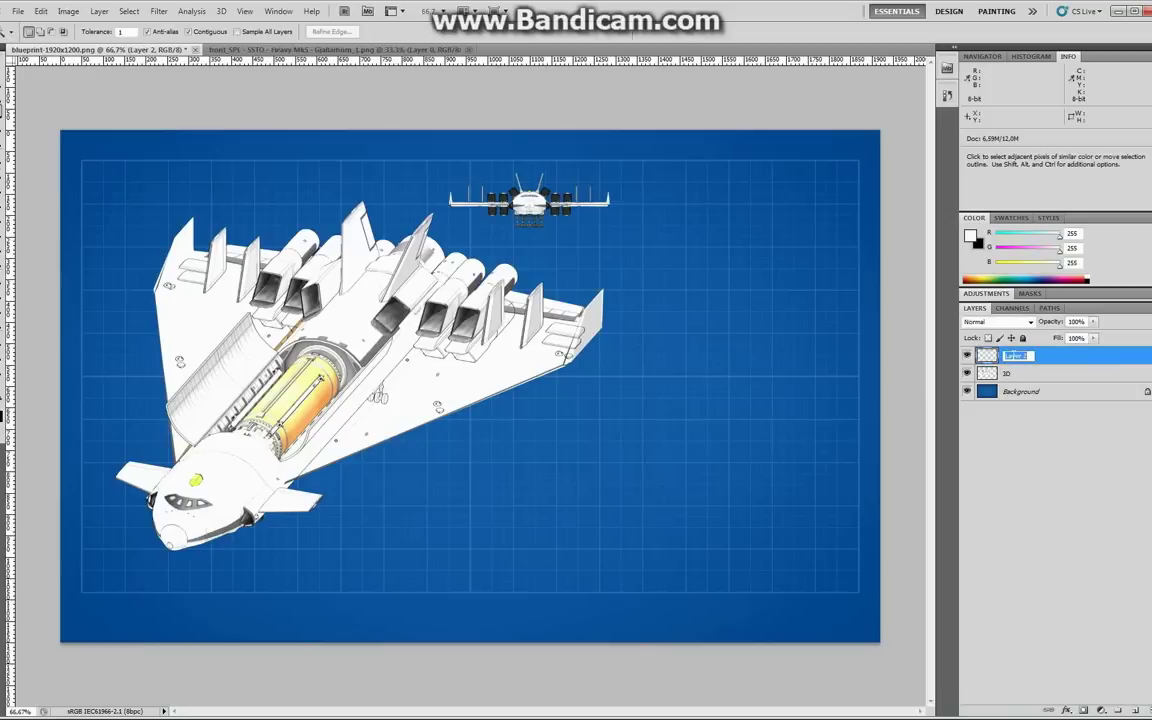
pyautogui.write('Fl')
pyautogui.write('ont')
pyautogui.press('Return')
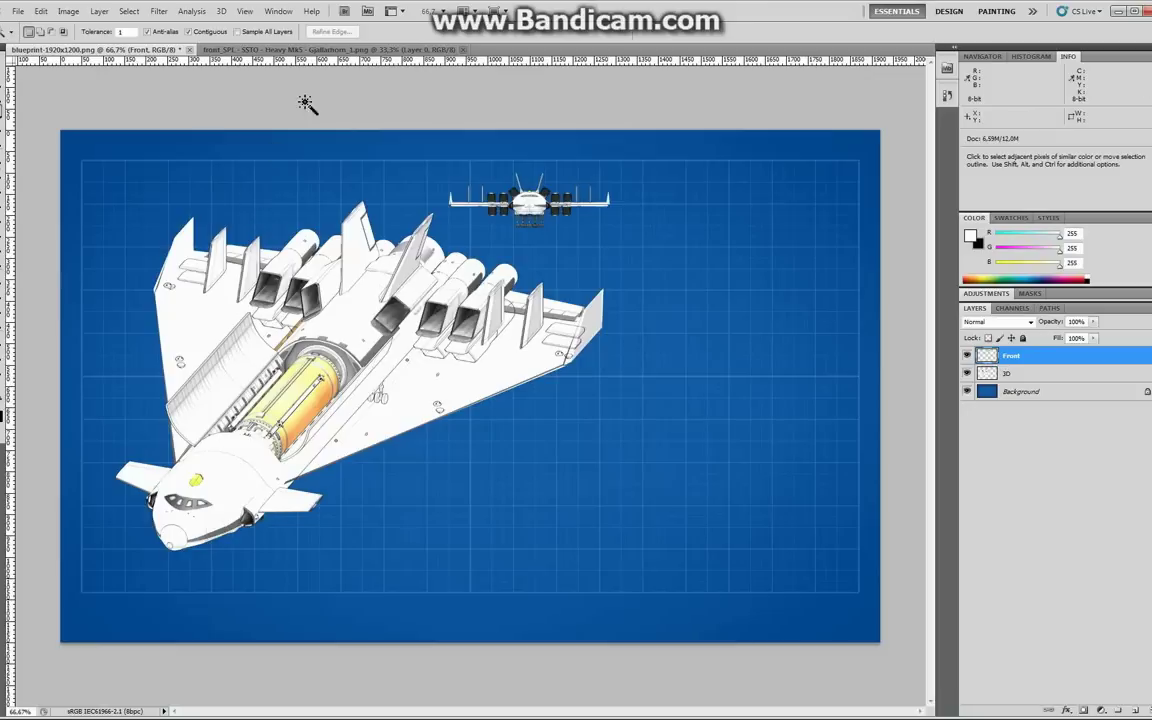
# Step: Close the front-view screenshot and open front_SPL - SSTO - Heavy Mk5 - Gjallarhorn_4.png
pyautogui.click(464, 50)
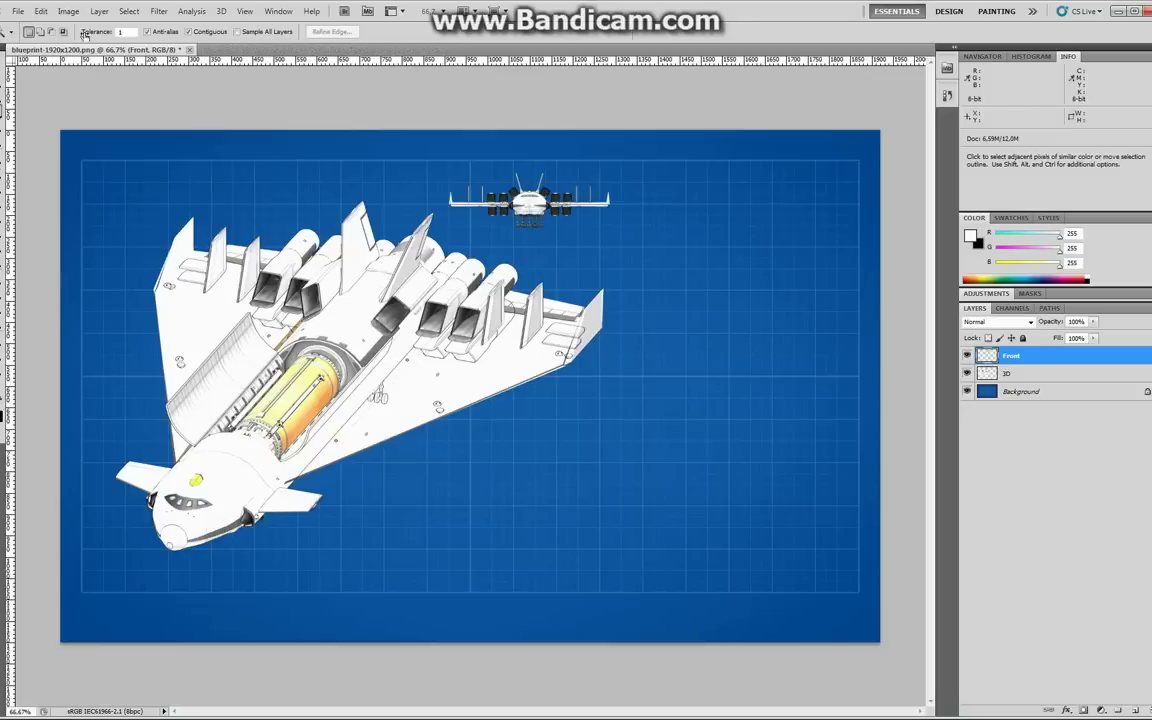
pyautogui.click(18, 11)
pyautogui.click(30, 37)
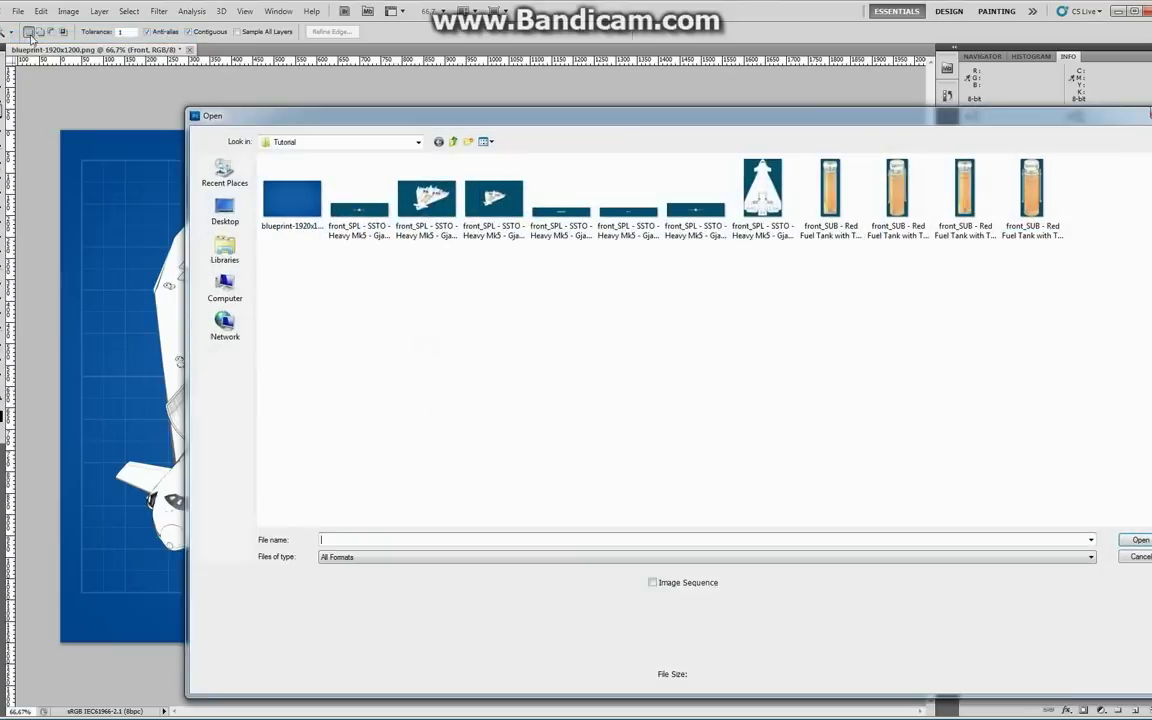
pyautogui.click(577, 215)
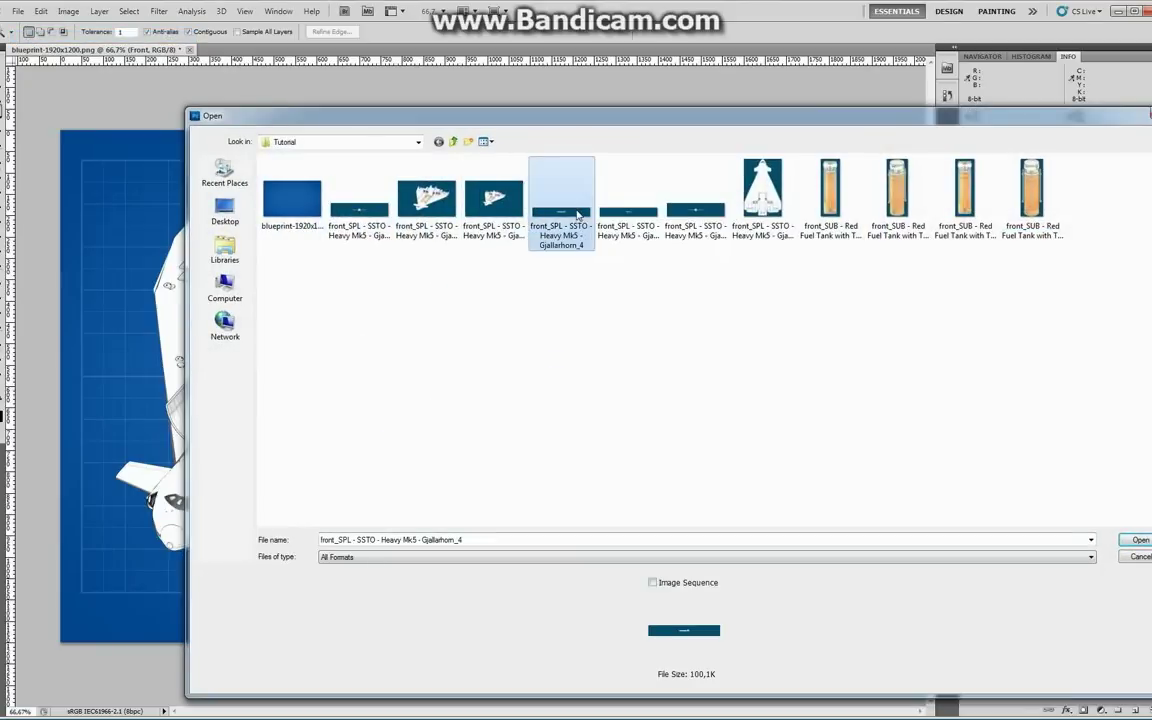
pyautogui.click(1139, 541)
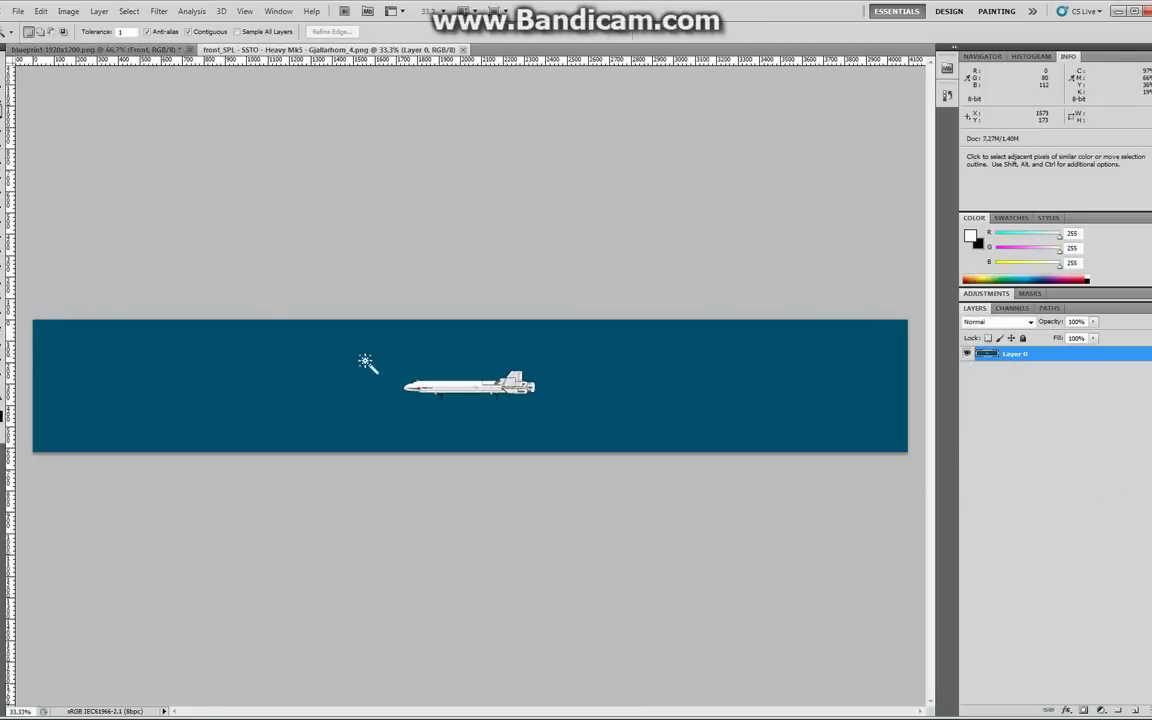
# Step: Magic-wand the blue background, invert the selection, and copy the side-view ship
pyautogui.click(328, 362)
pyautogui.click(75, 12)
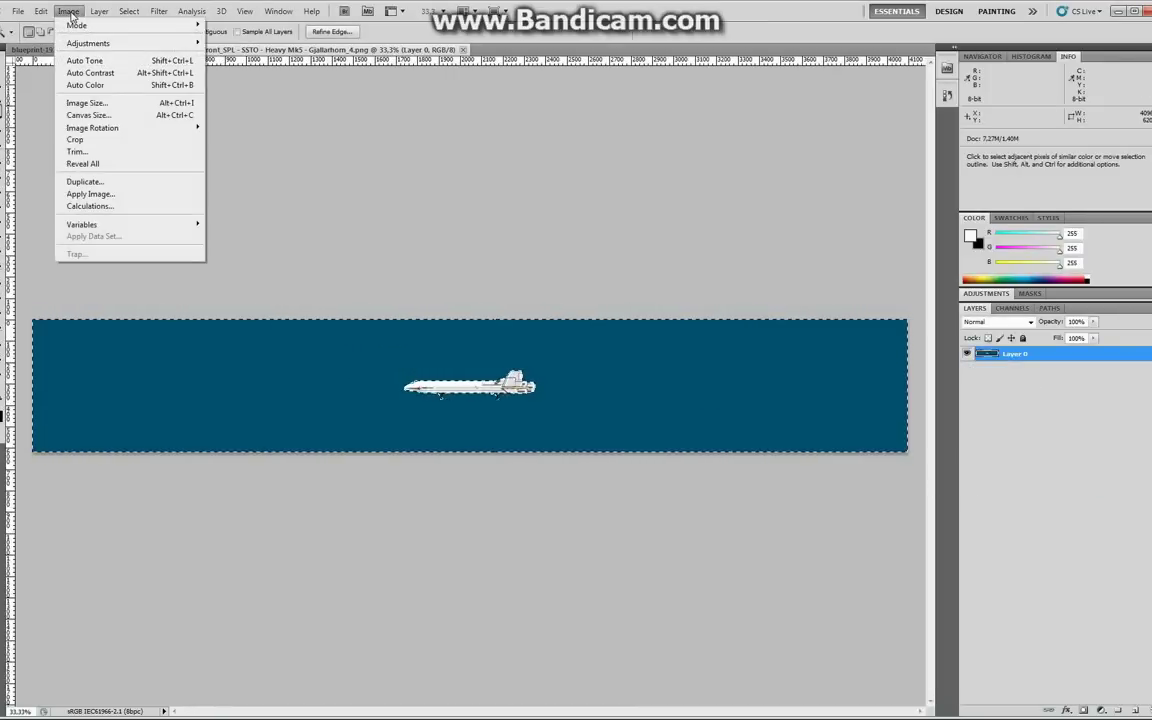
pyautogui.moveTo(130, 13)
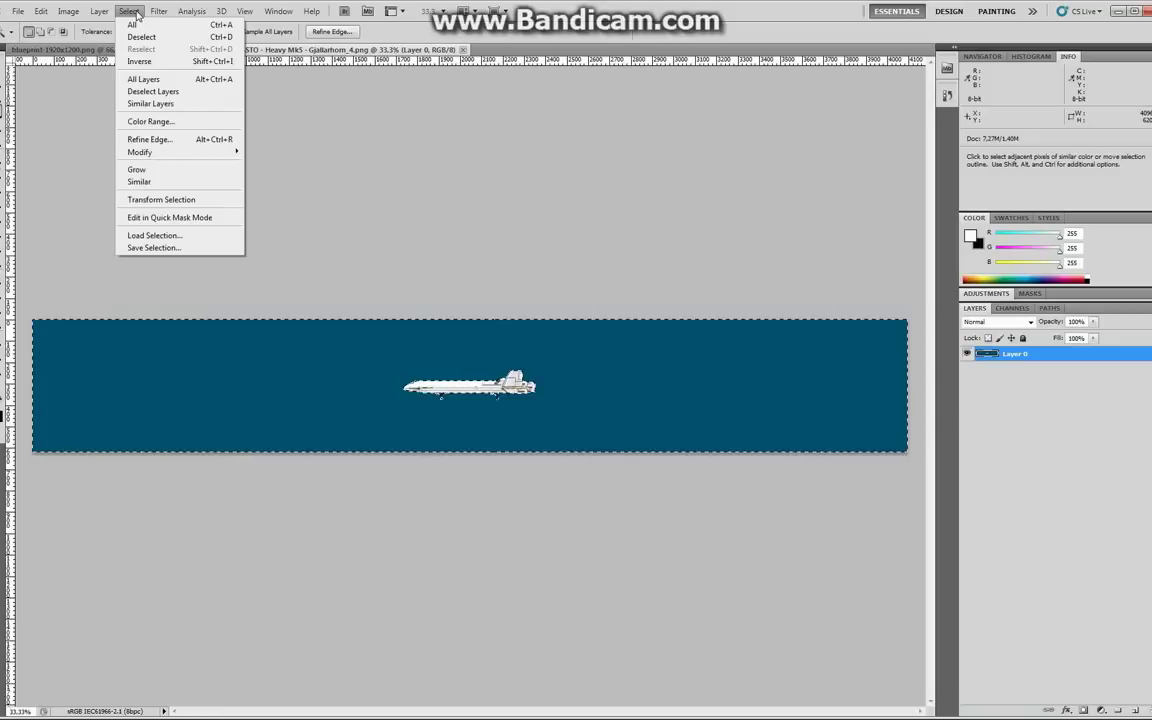
pyautogui.click(153, 61)
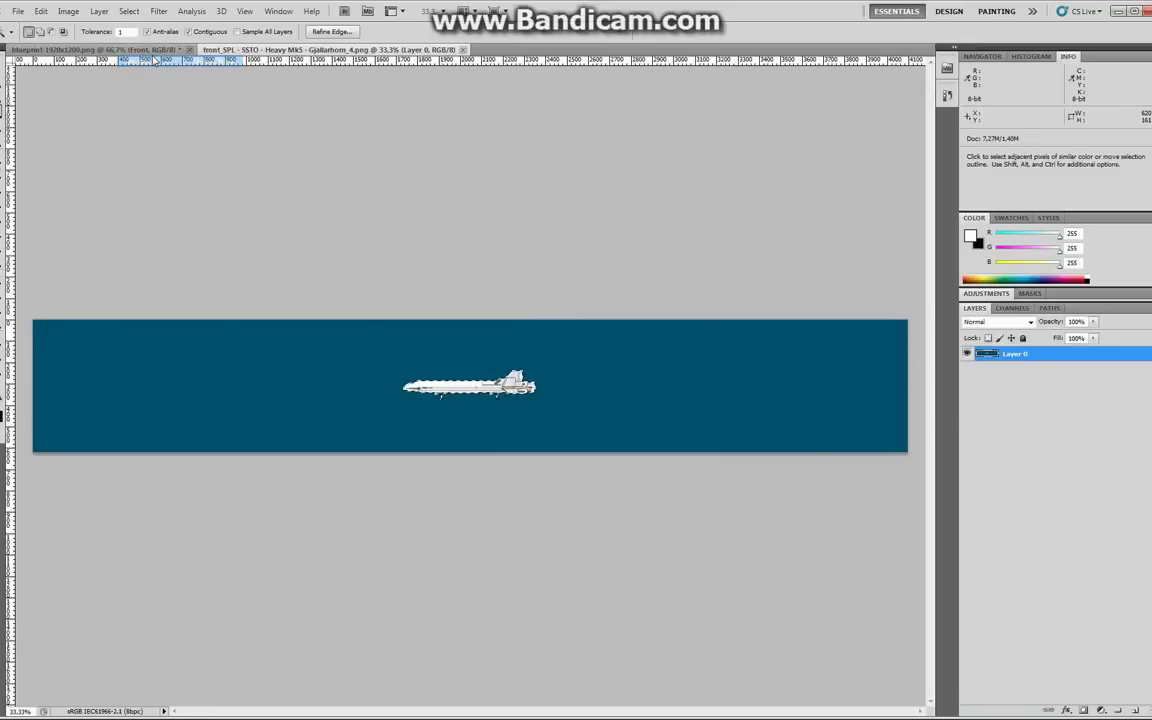
pyautogui.click(41, 11)
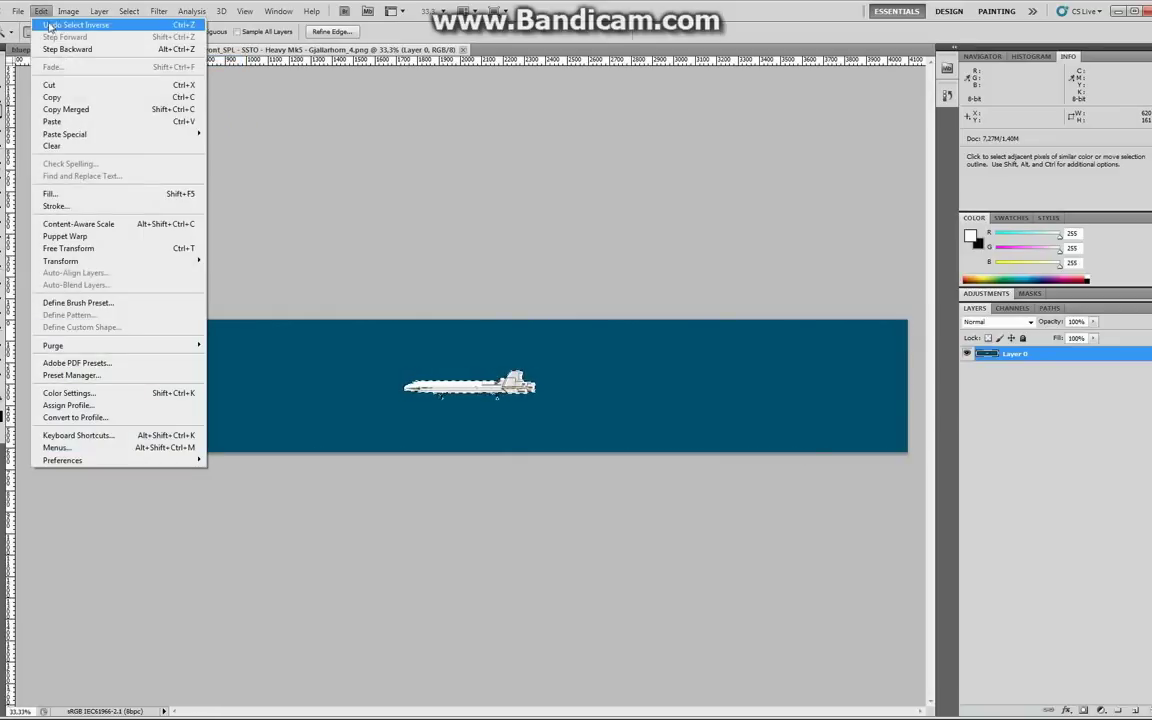
pyautogui.click(60, 97)
# Step: Paste the side-view ship into the blueprint poster as a new layer
pyautogui.click(97, 50)
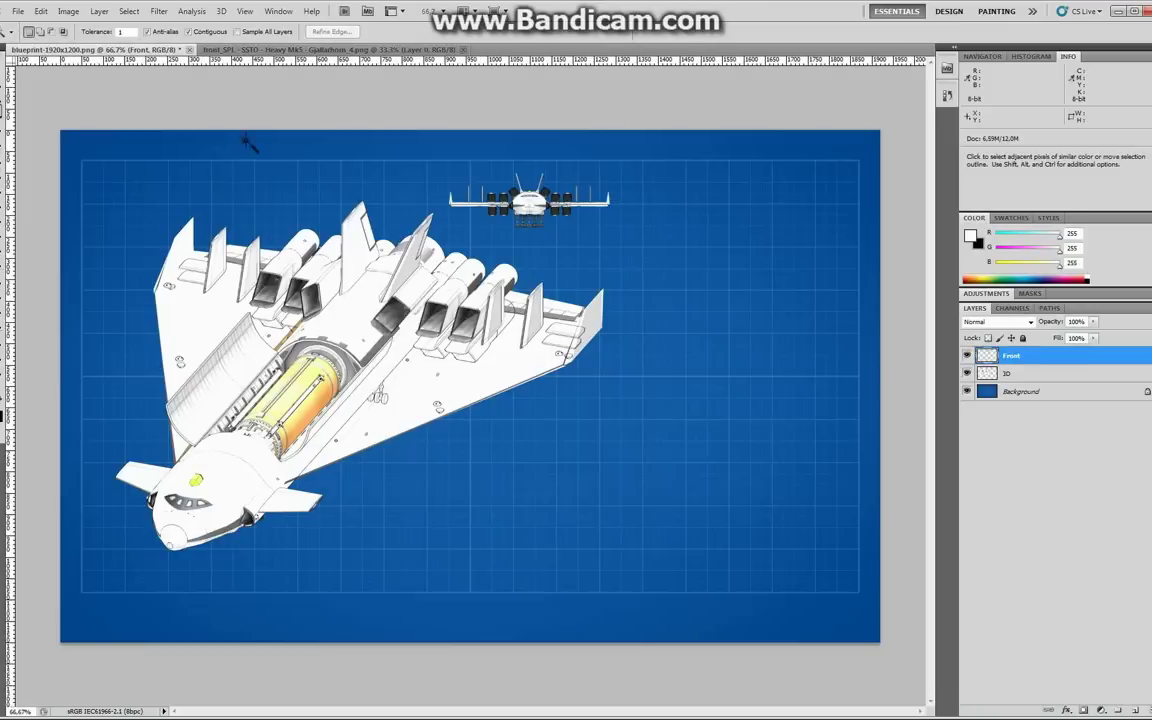
pyautogui.click(41, 11)
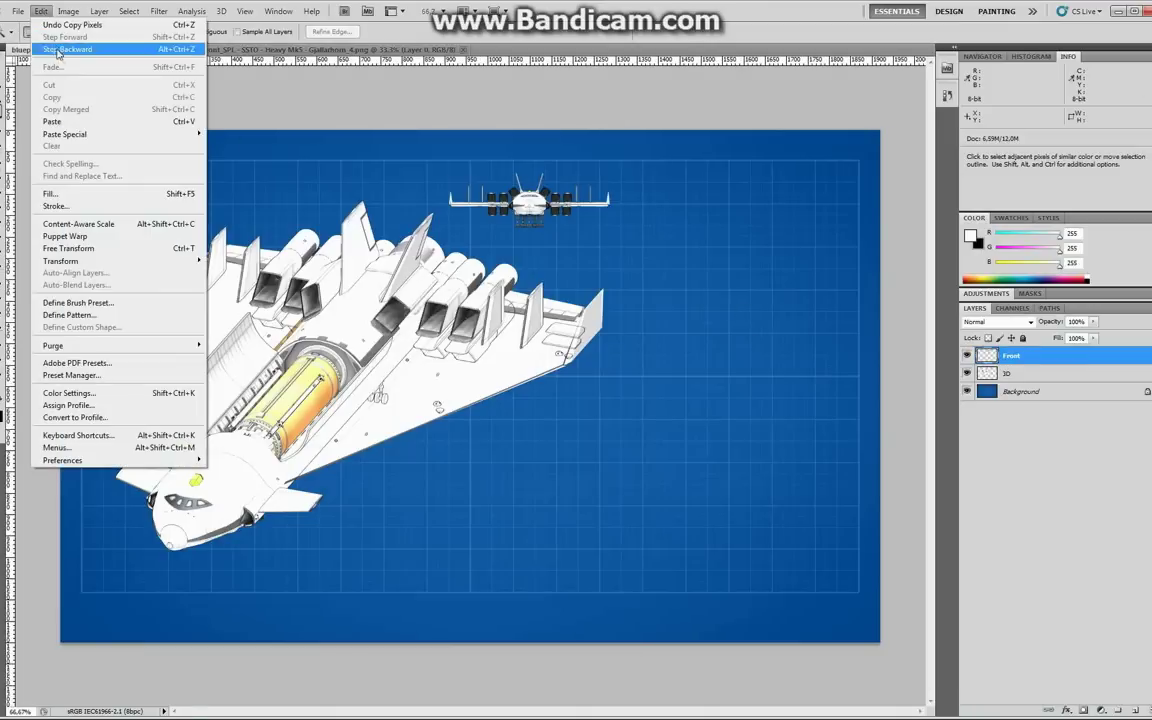
pyautogui.click(52, 121)
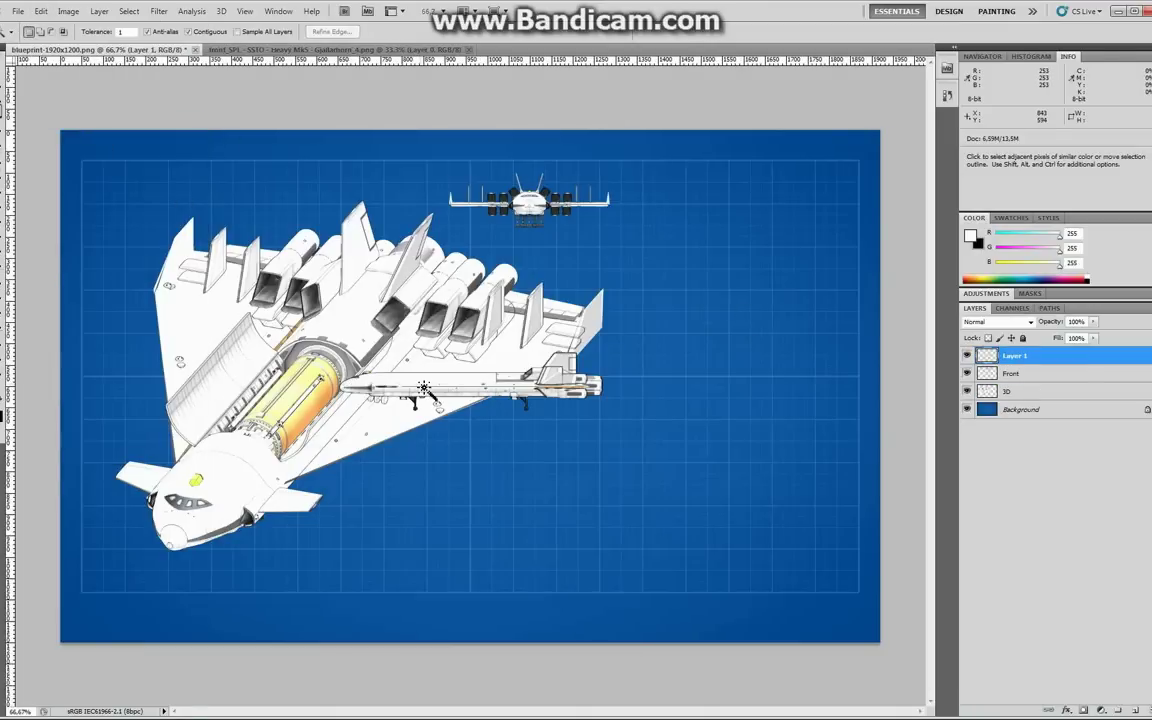
# Step: Scale the side view to 80% and place it upper right beside the front view
pyautogui.hotkey('ctrl', 't')
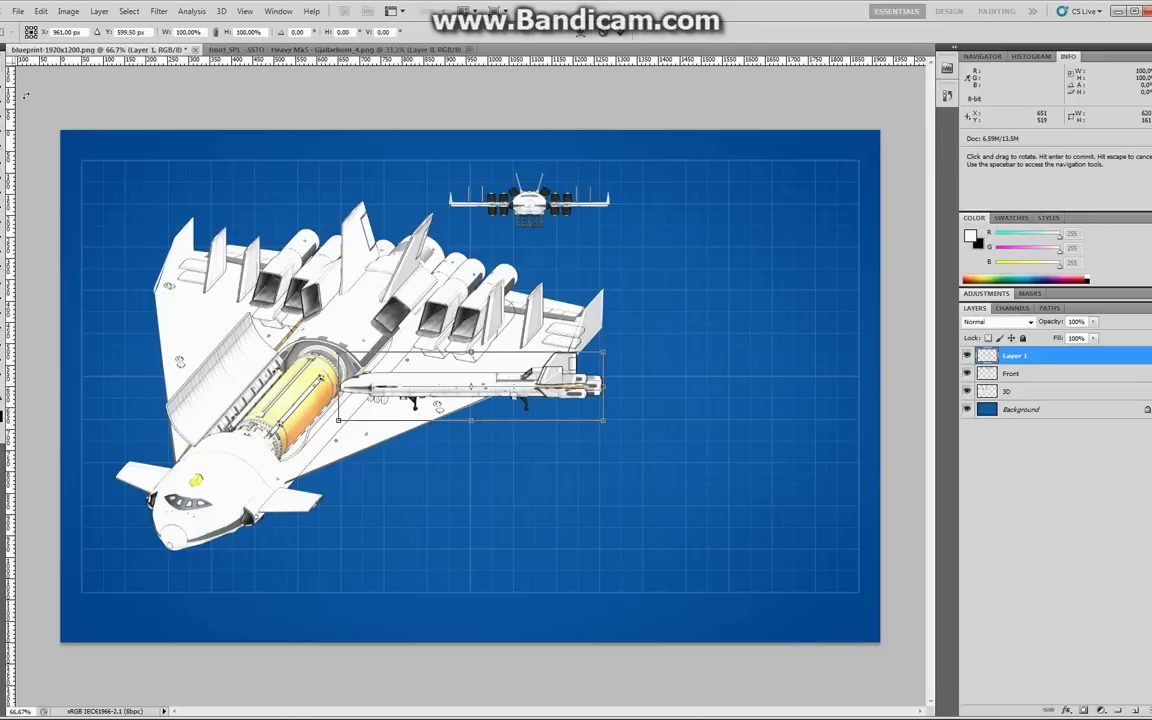
pyautogui.moveTo(433, 385); pyautogui.dragTo(677, 264)
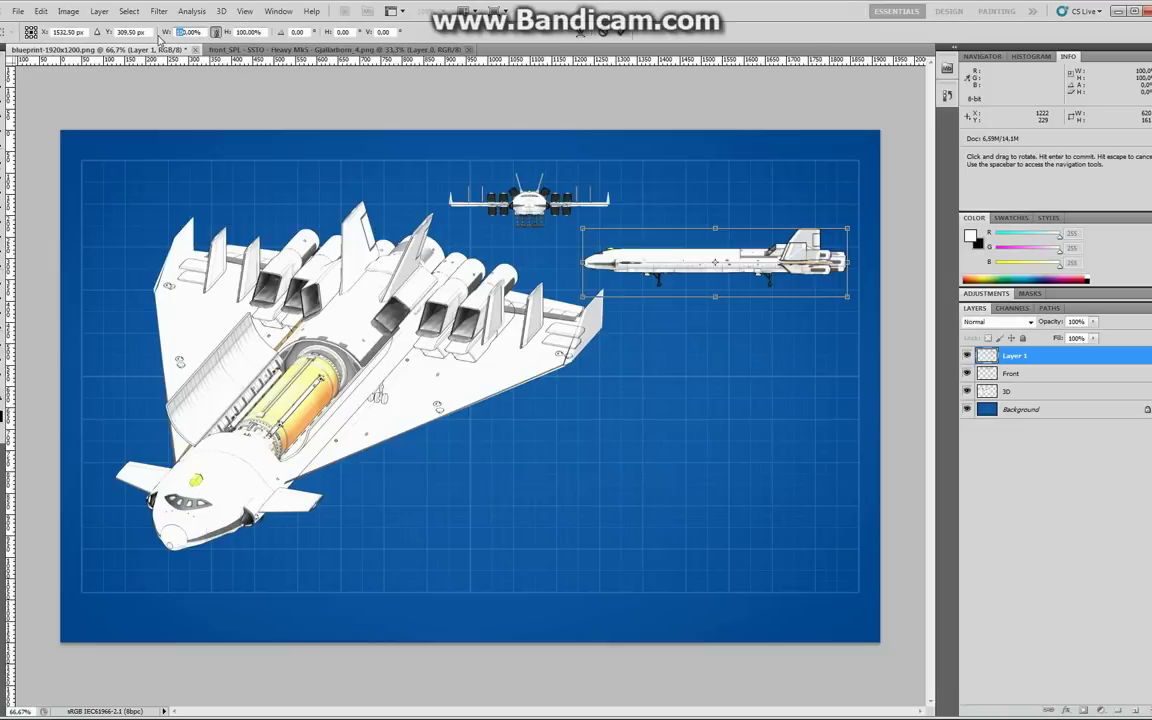
pyautogui.write('40')
pyautogui.press('Return')
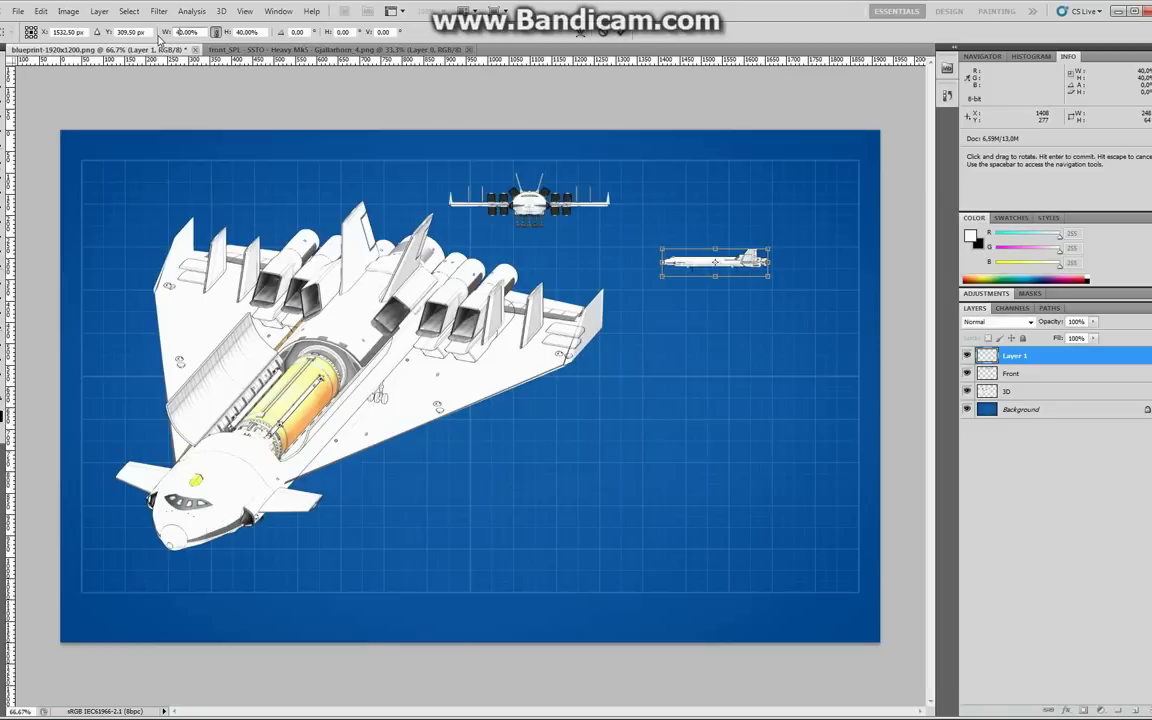
pyautogui.write('80')
pyautogui.press('Return')
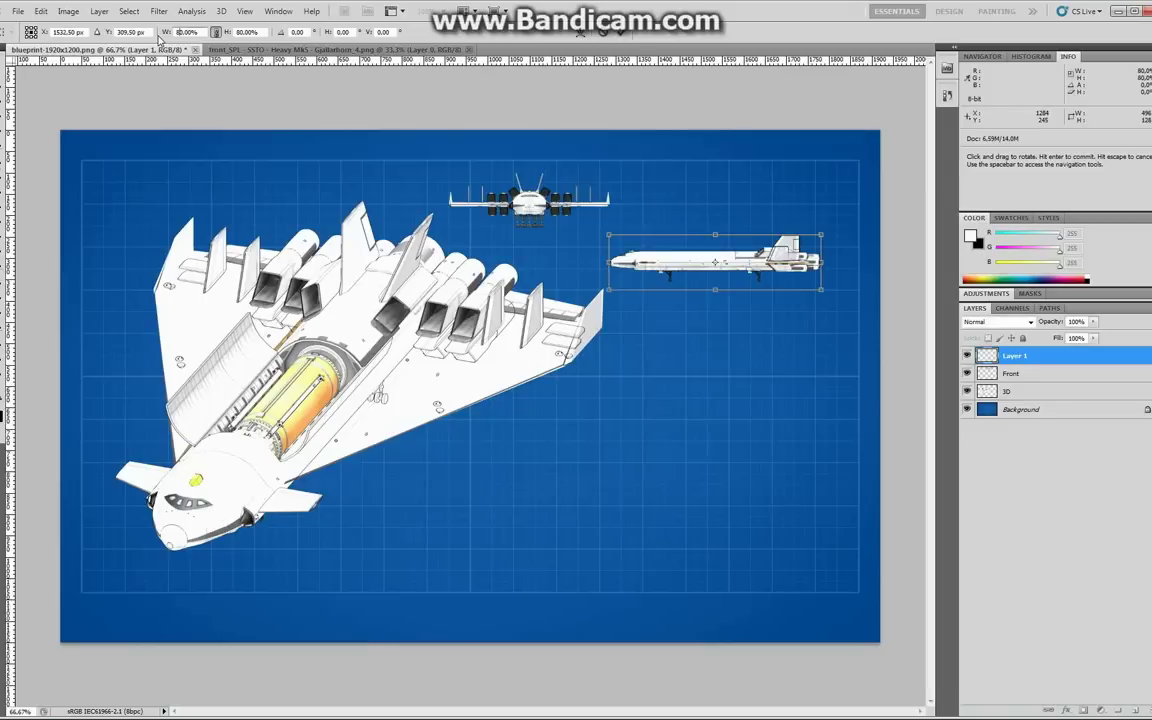
pyautogui.click(624, 33)
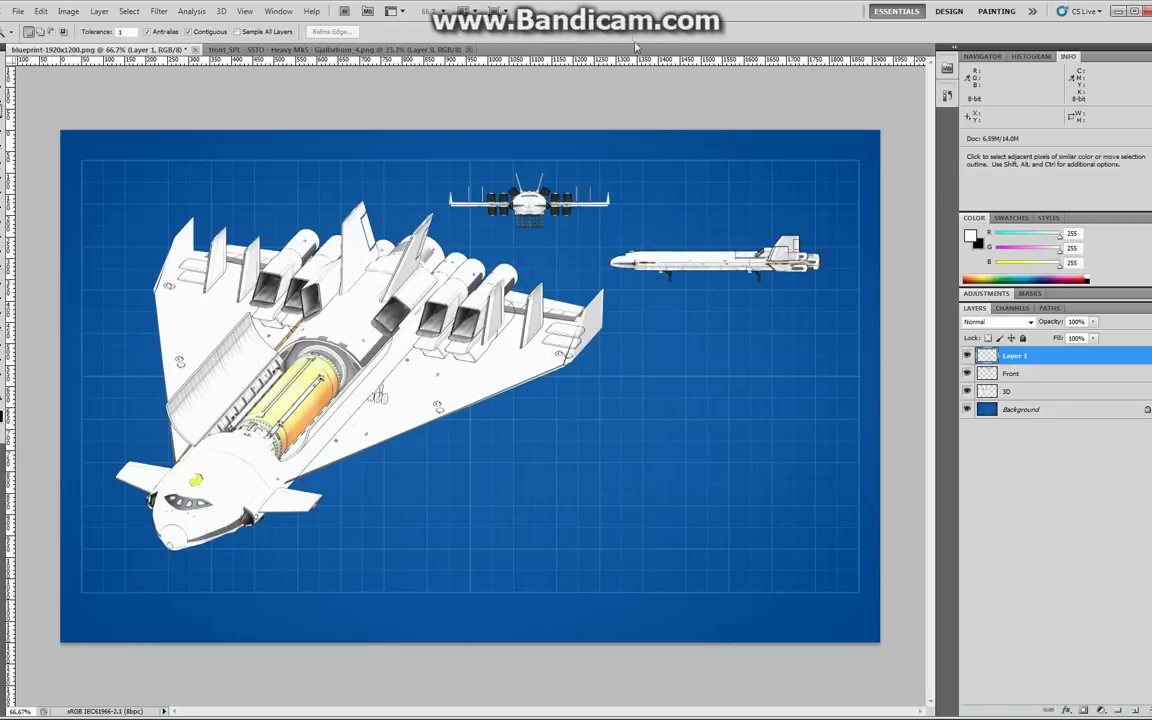
pyautogui.press('v')
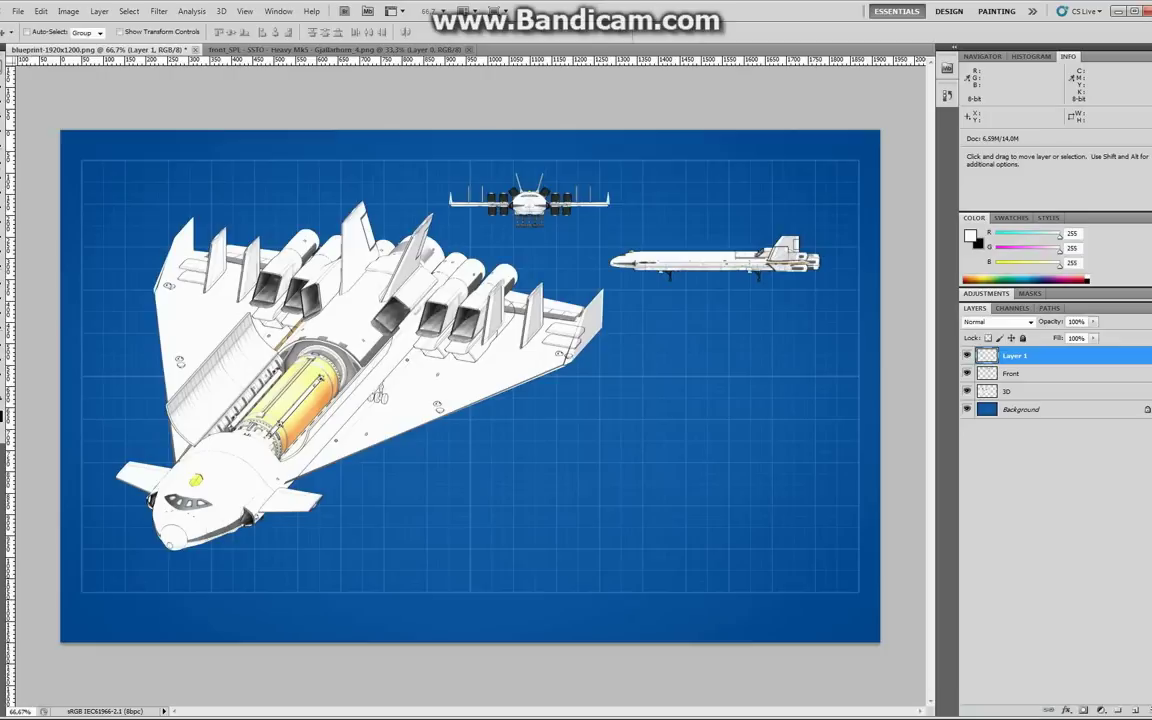
pyautogui.moveTo(691, 261); pyautogui.dragTo(713, 197)
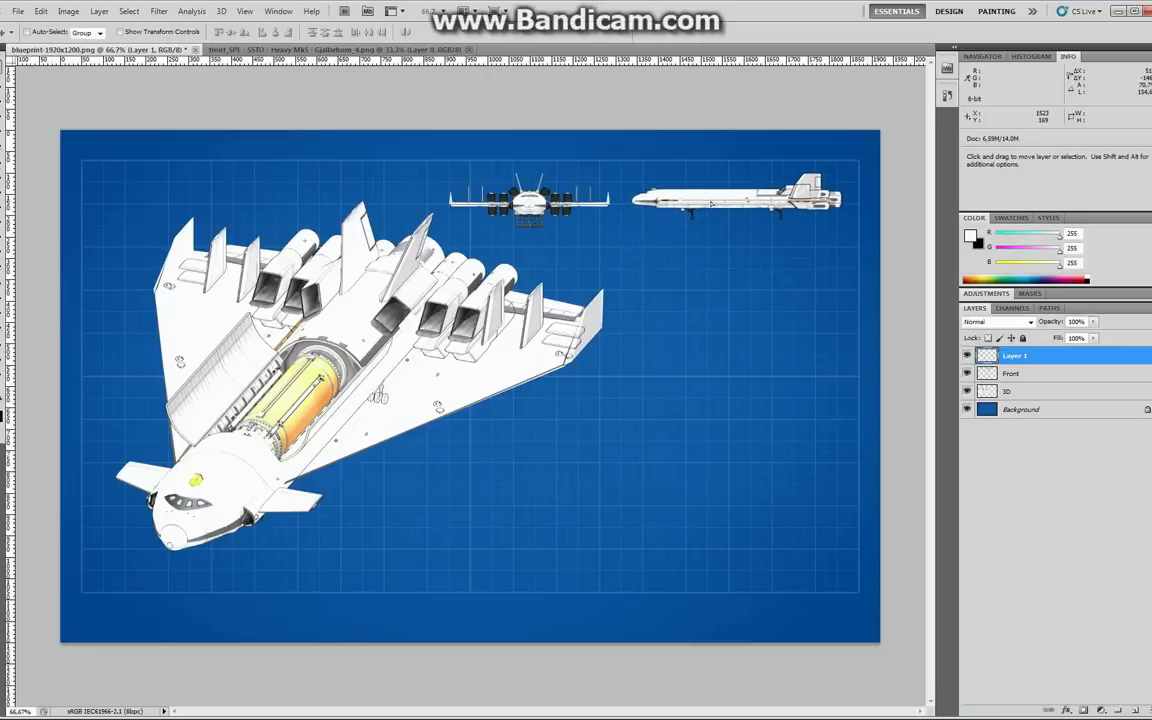
# Step: Nudge the 3D view slightly down and move the Front layer to the top-left corner
pyautogui.click(1047, 393)
pyautogui.moveTo(300, 362); pyautogui.dragTo(284, 373)
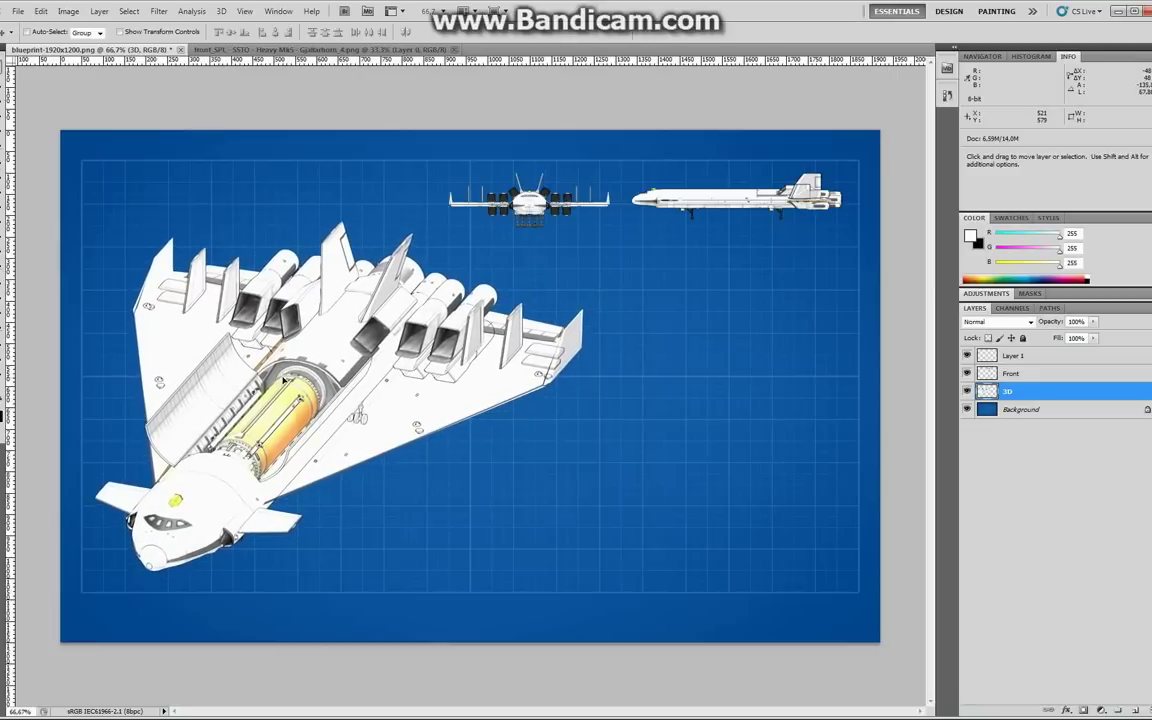
pyautogui.click(1052, 374)
pyautogui.moveTo(484, 195); pyautogui.dragTo(171, 190)
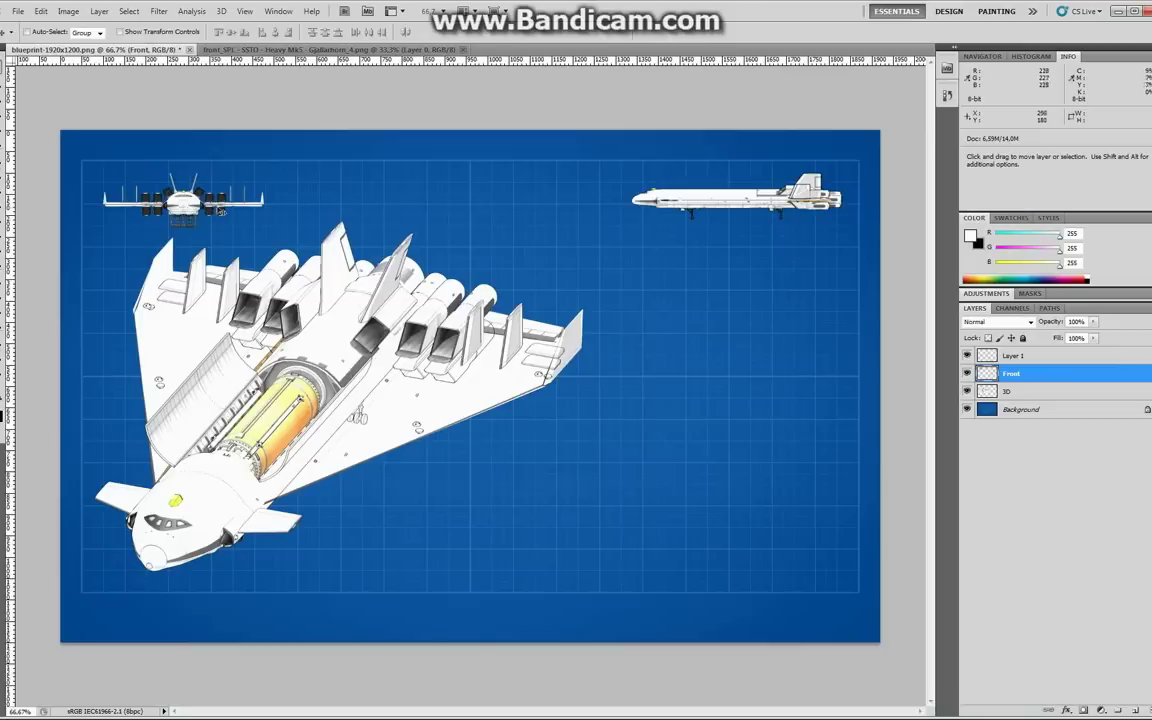
# Step: Rename Layer 1 to Side and move the side view to the top centre
pyautogui.doubleClick(1014, 356)
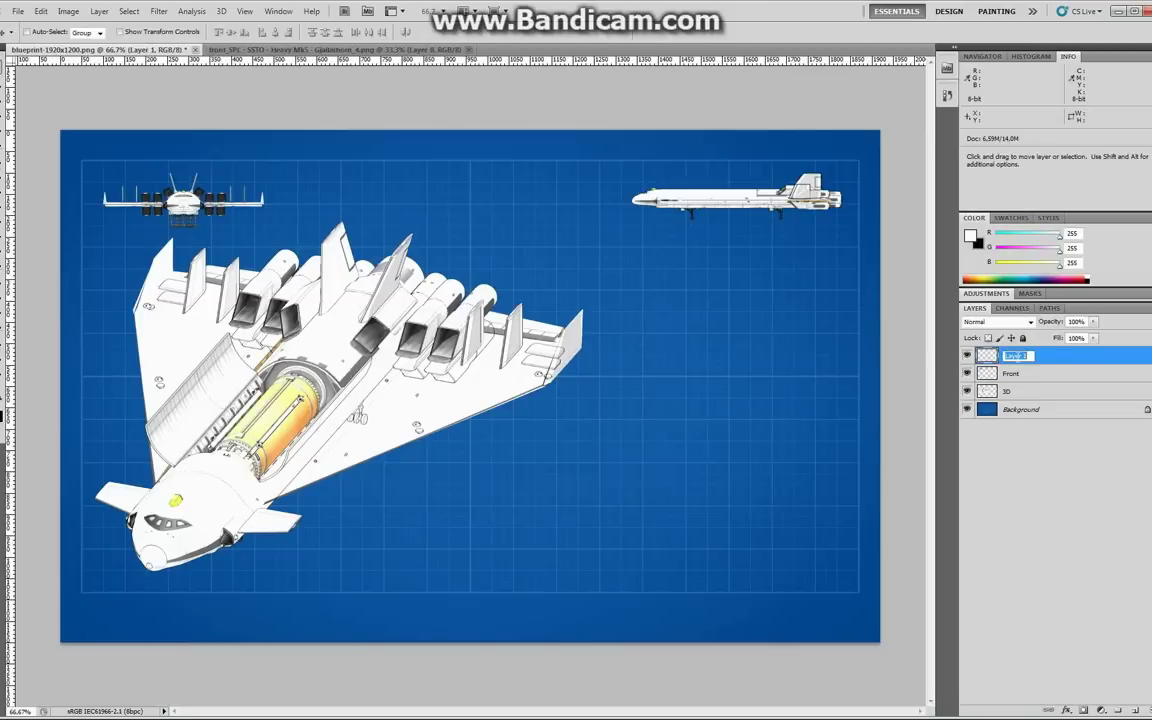
pyautogui.write('Side')
pyautogui.click(1092, 471)
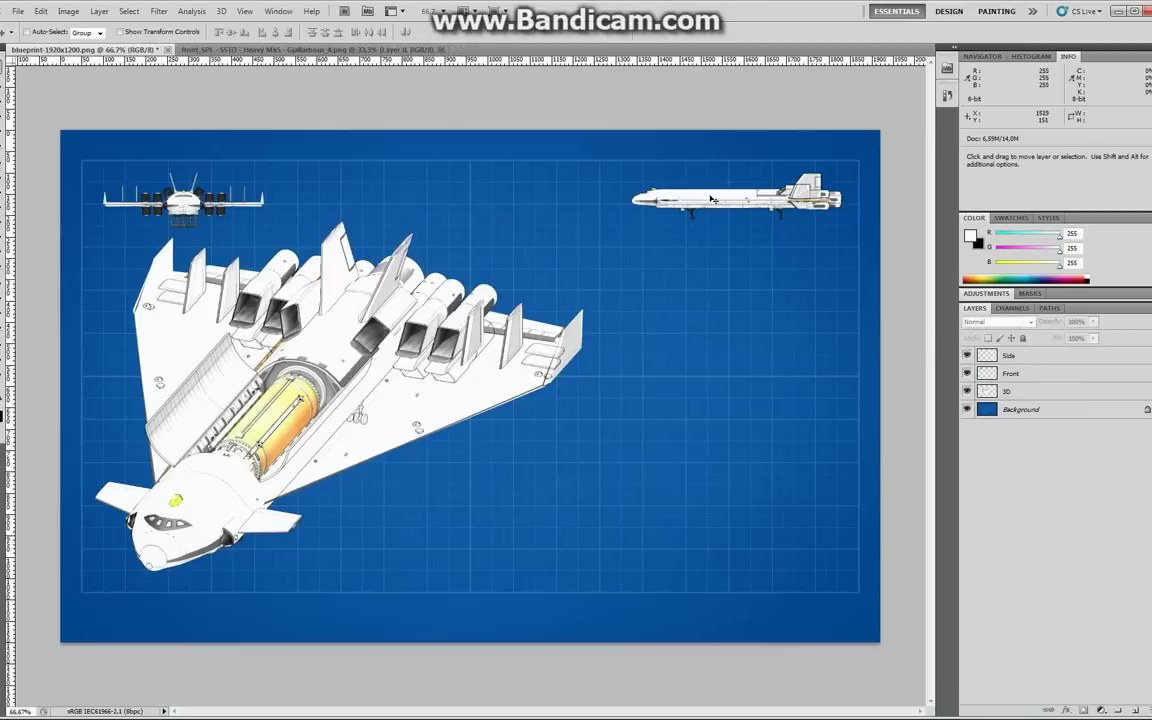
pyautogui.click(1060, 356)
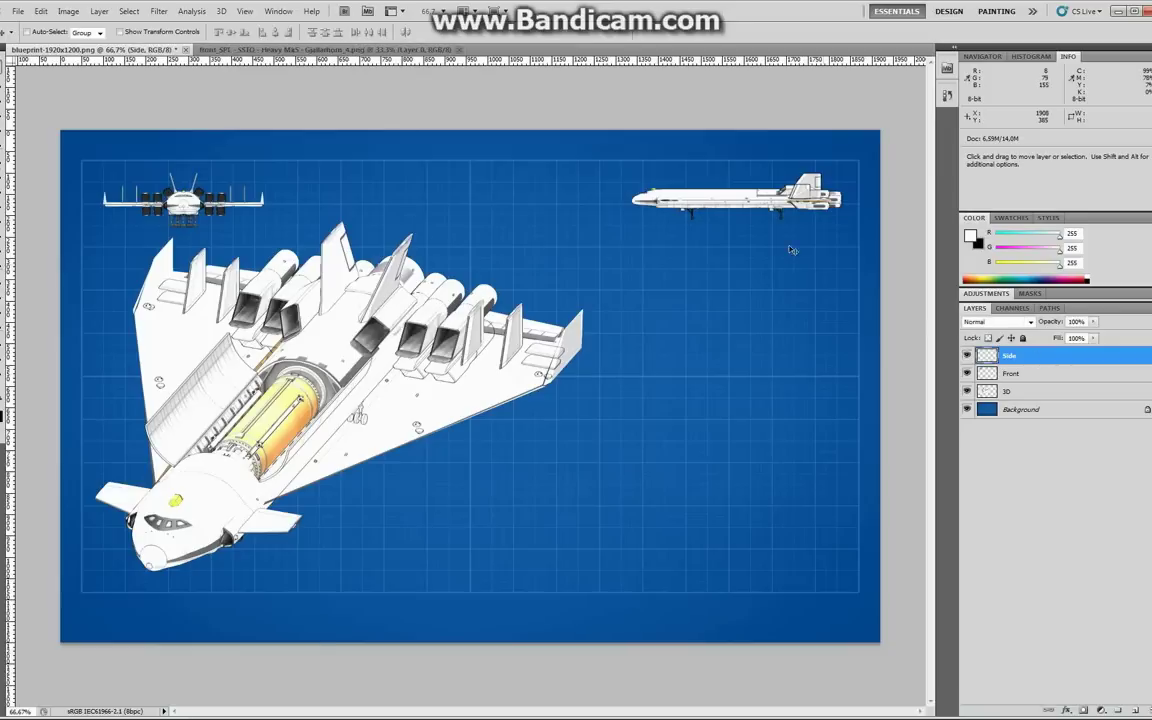
pyautogui.moveTo(731, 214); pyautogui.dragTo(459, 212)
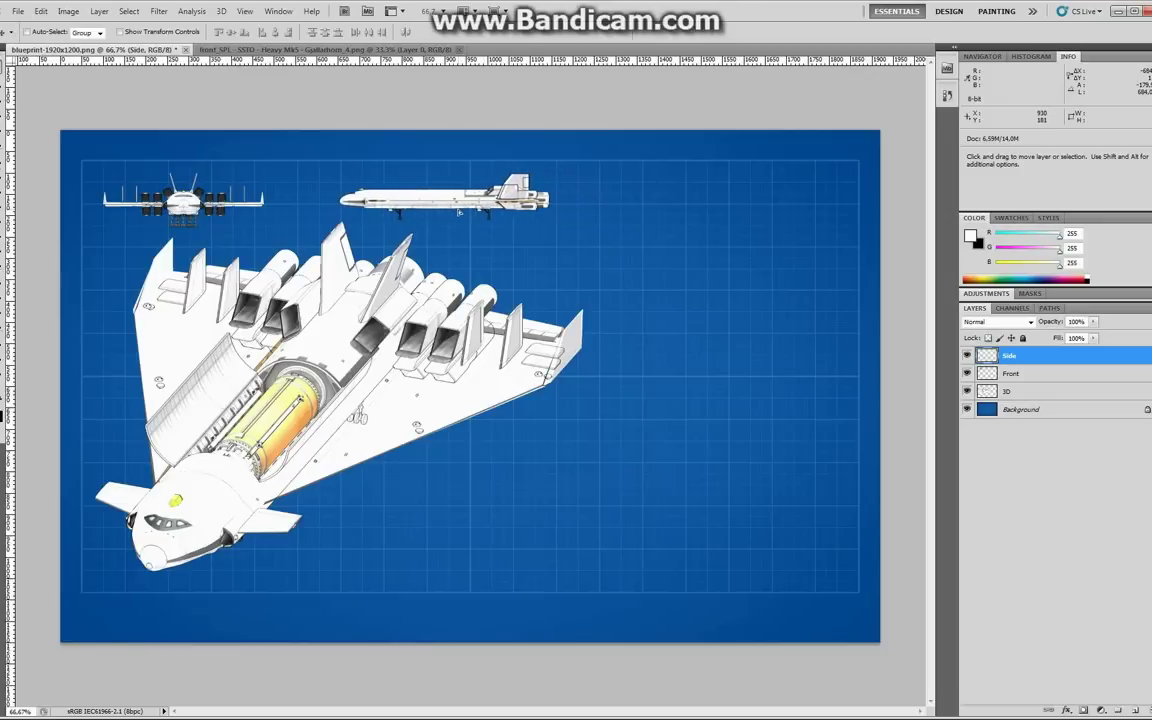
# Step: Close the side-view source and open front_SPL - SSTO - Heavy Mk5 - Gjallarhorn_7.png
pyautogui.click(457, 50)
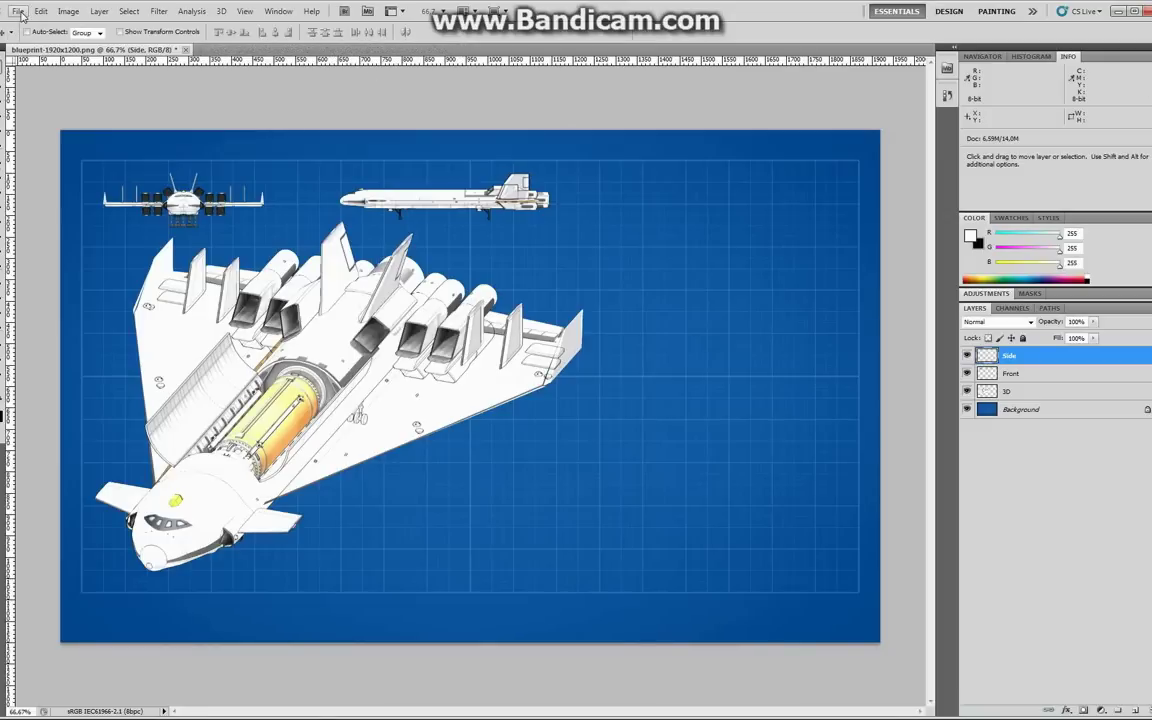
pyautogui.click(18, 11)
pyautogui.click(25, 33)
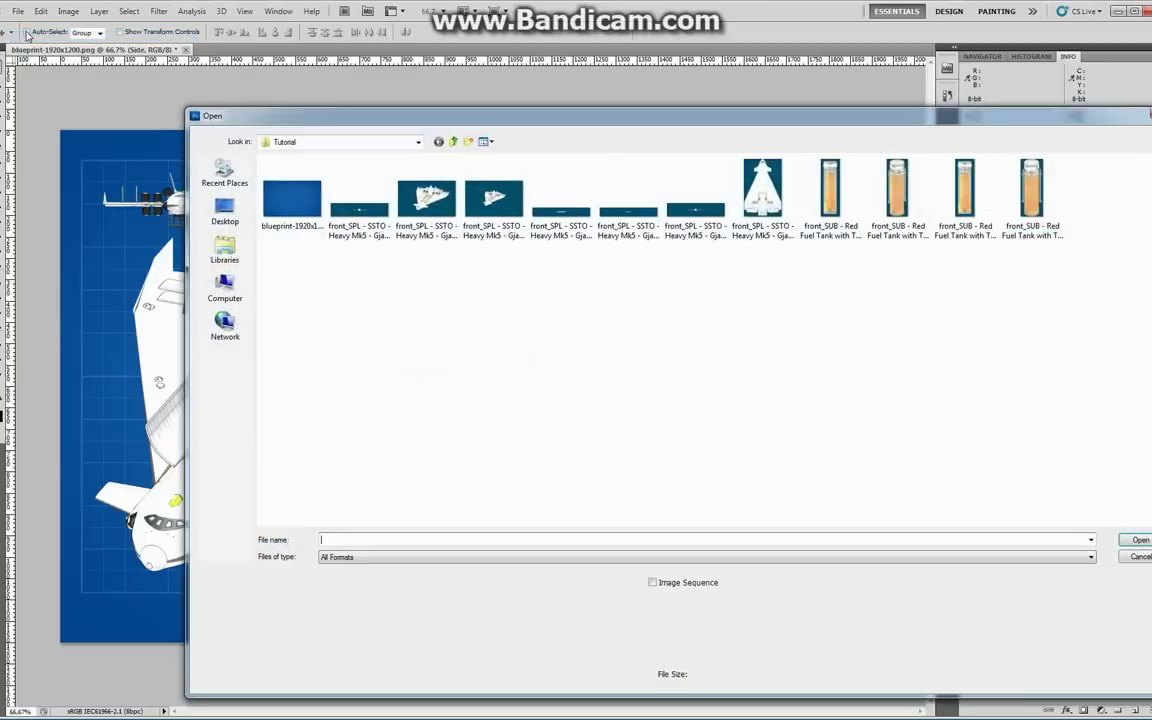
pyautogui.click(766, 180)
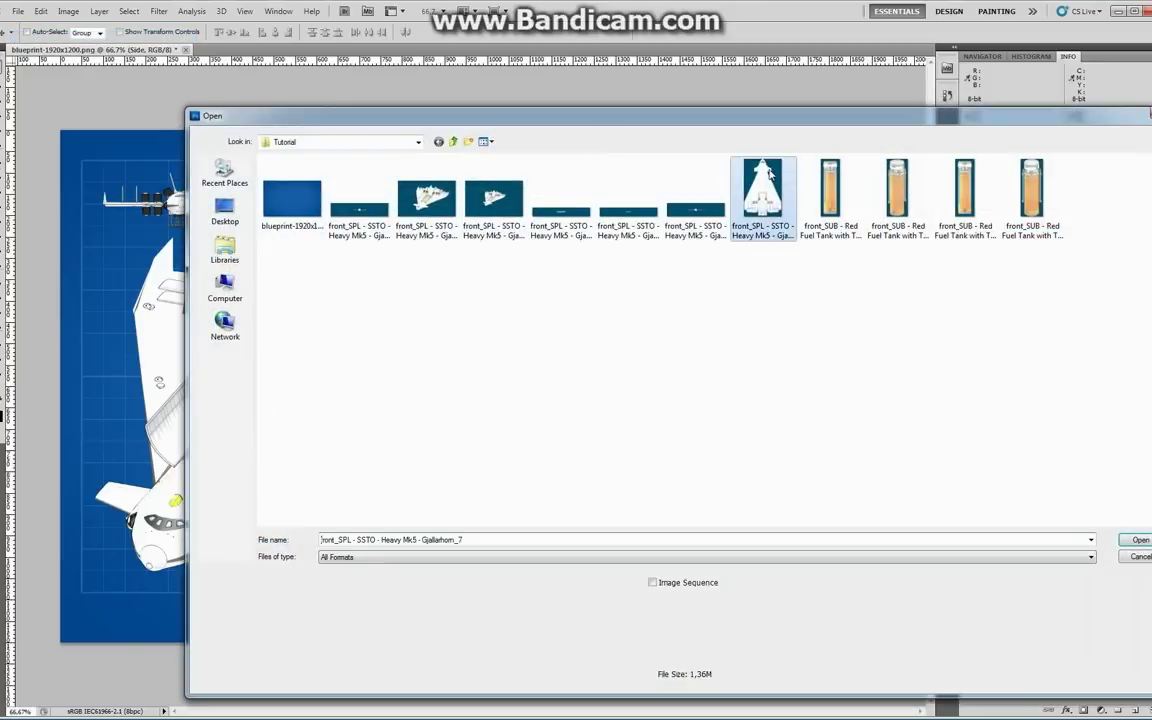
pyautogui.click(1140, 540)
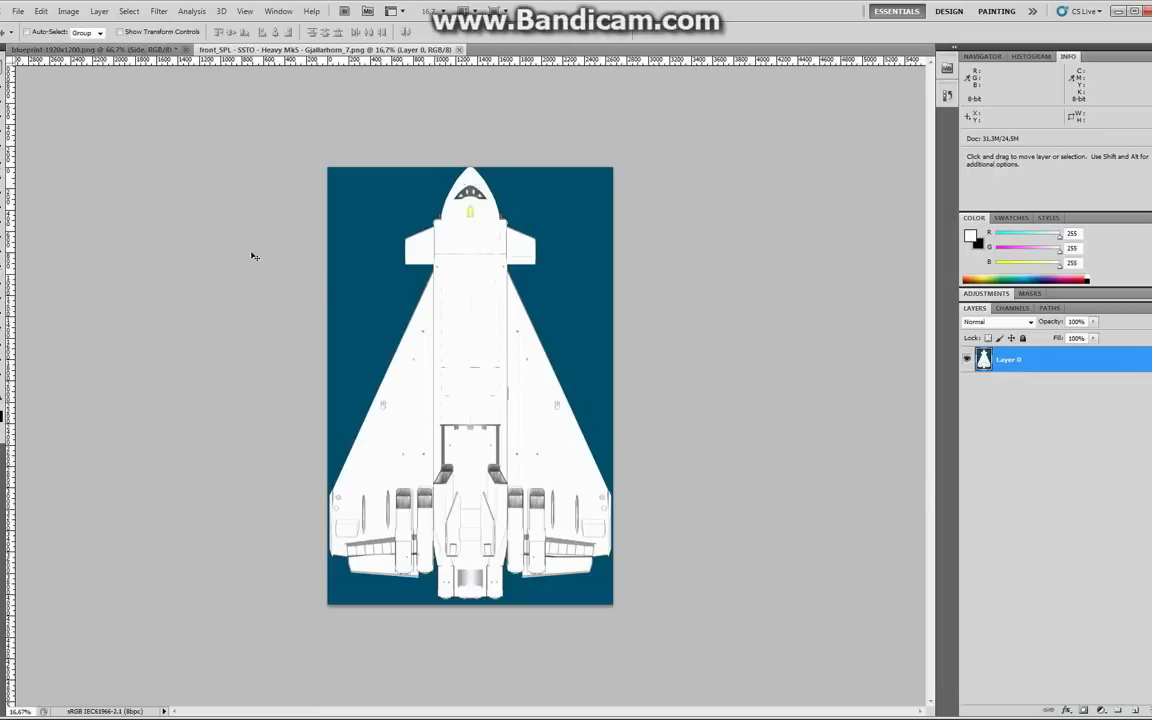
# Step: Magic-wand Gjallarhorn_7's blue background, invert, copy the top-view ship, and return to the blueprint
pyautogui.click(5, 106)
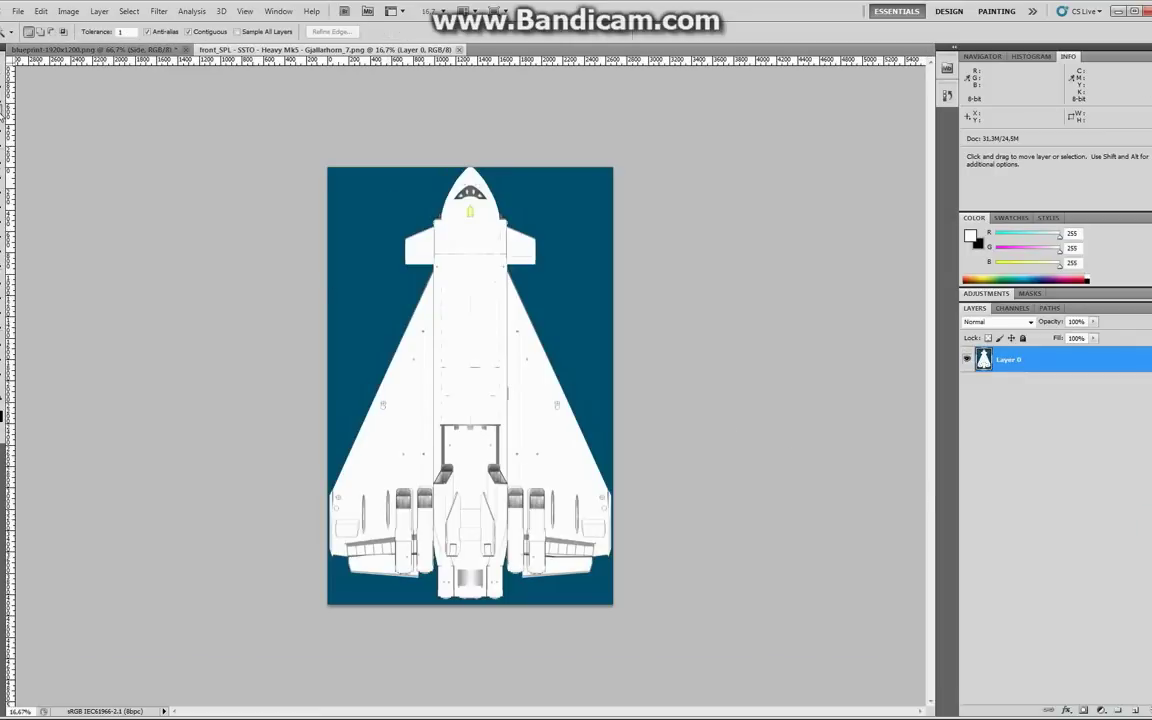
pyautogui.click(380, 220)
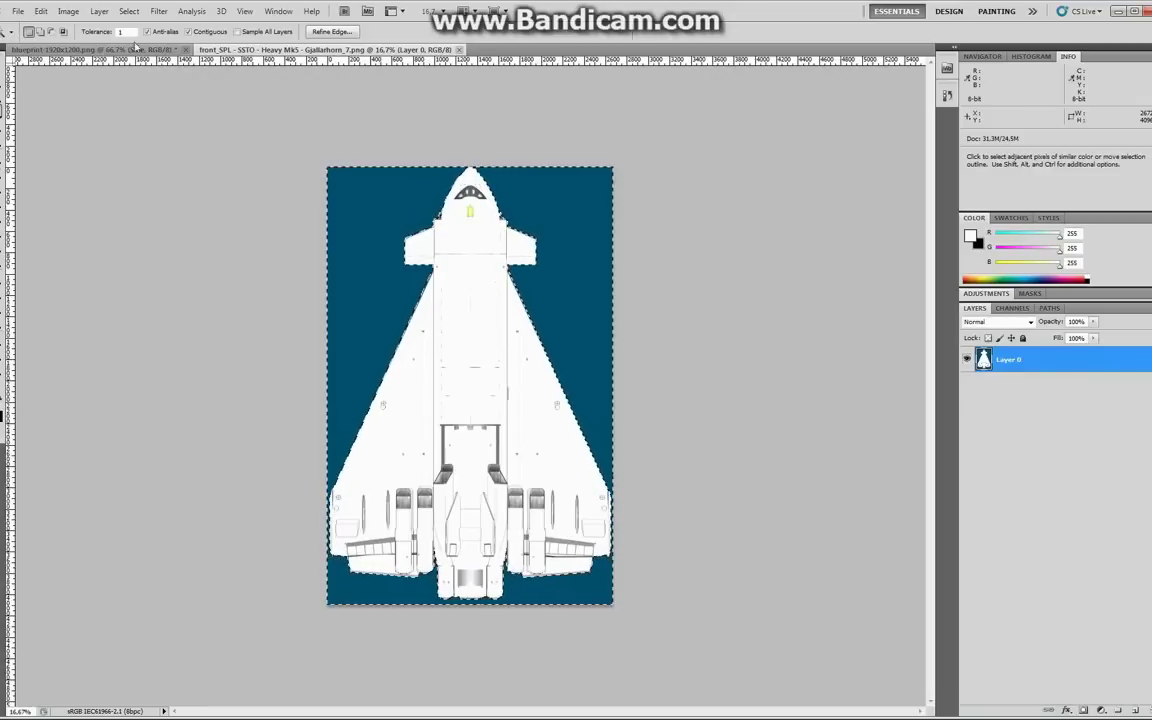
pyautogui.click(129, 11)
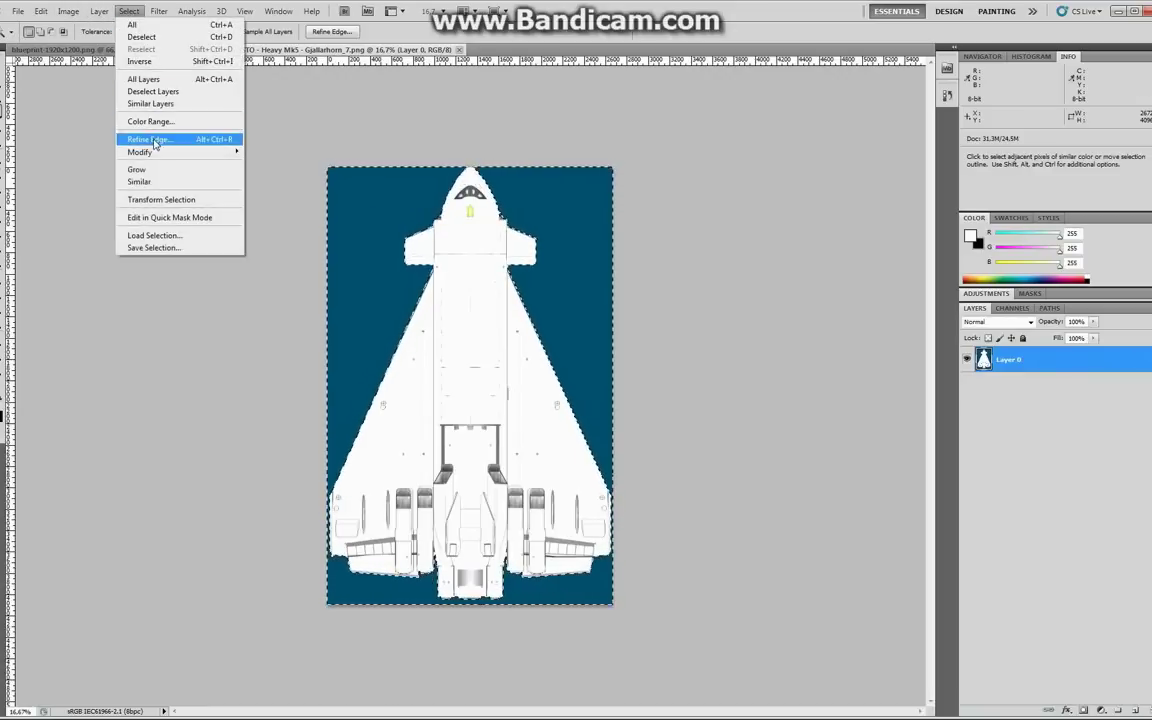
pyautogui.click(164, 62)
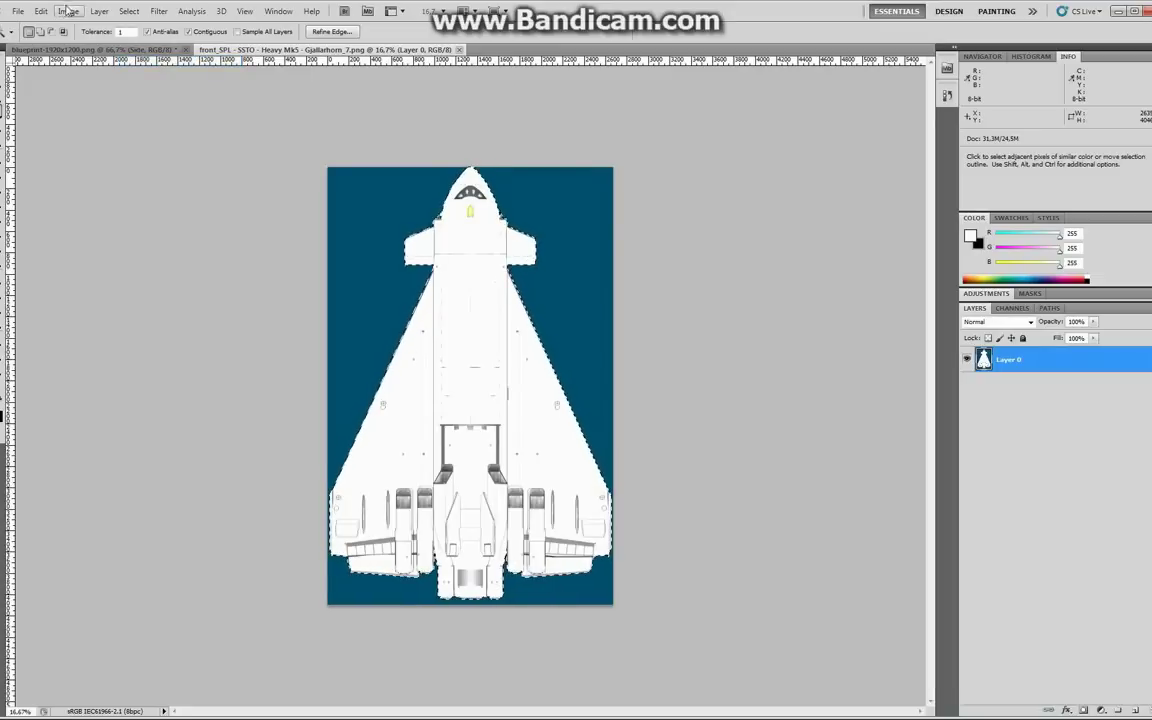
pyautogui.click(42, 12)
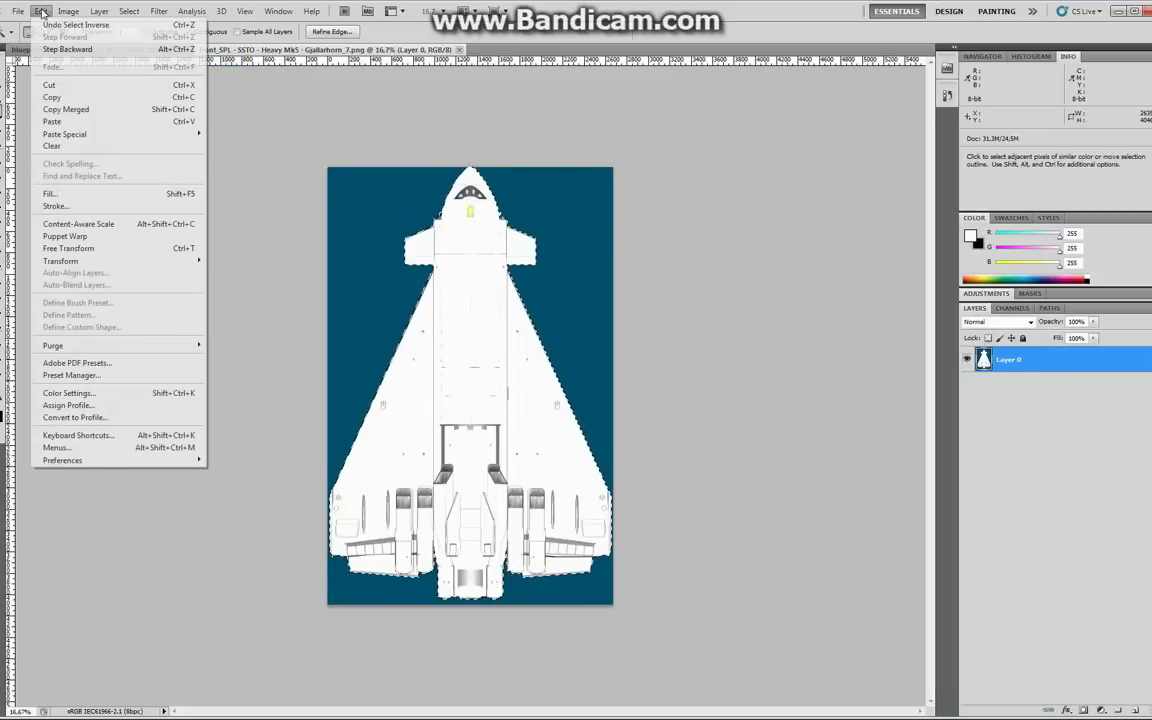
pyautogui.click(60, 97)
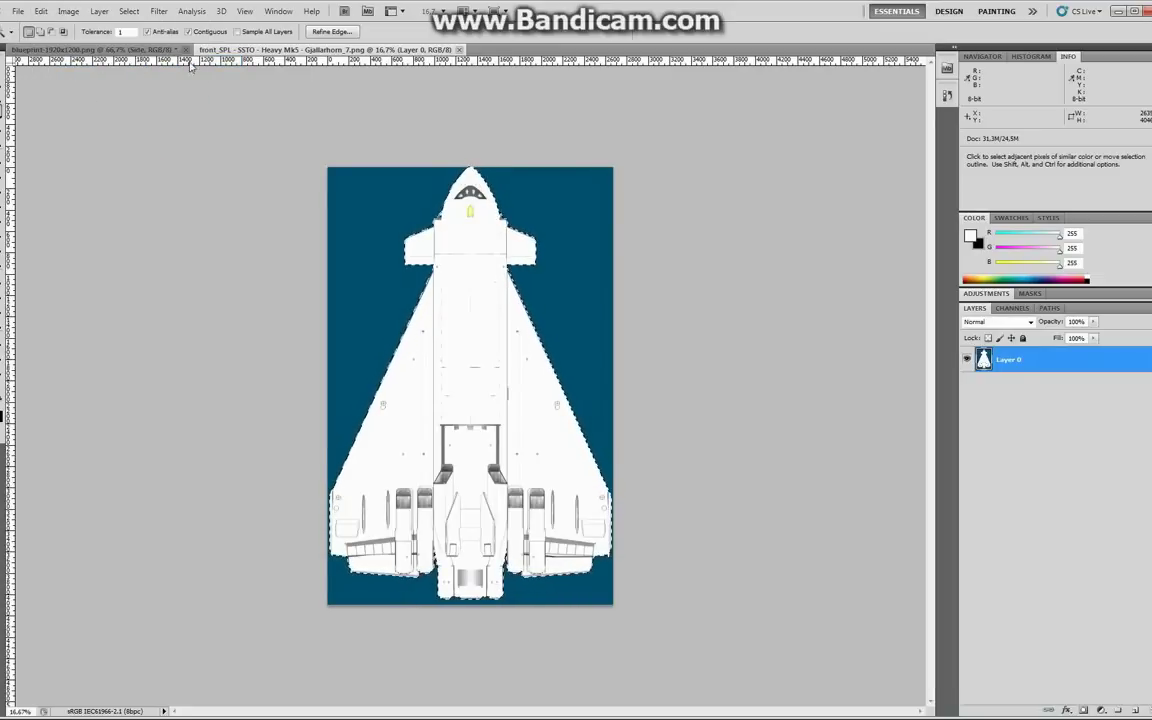
pyautogui.click(116, 50)
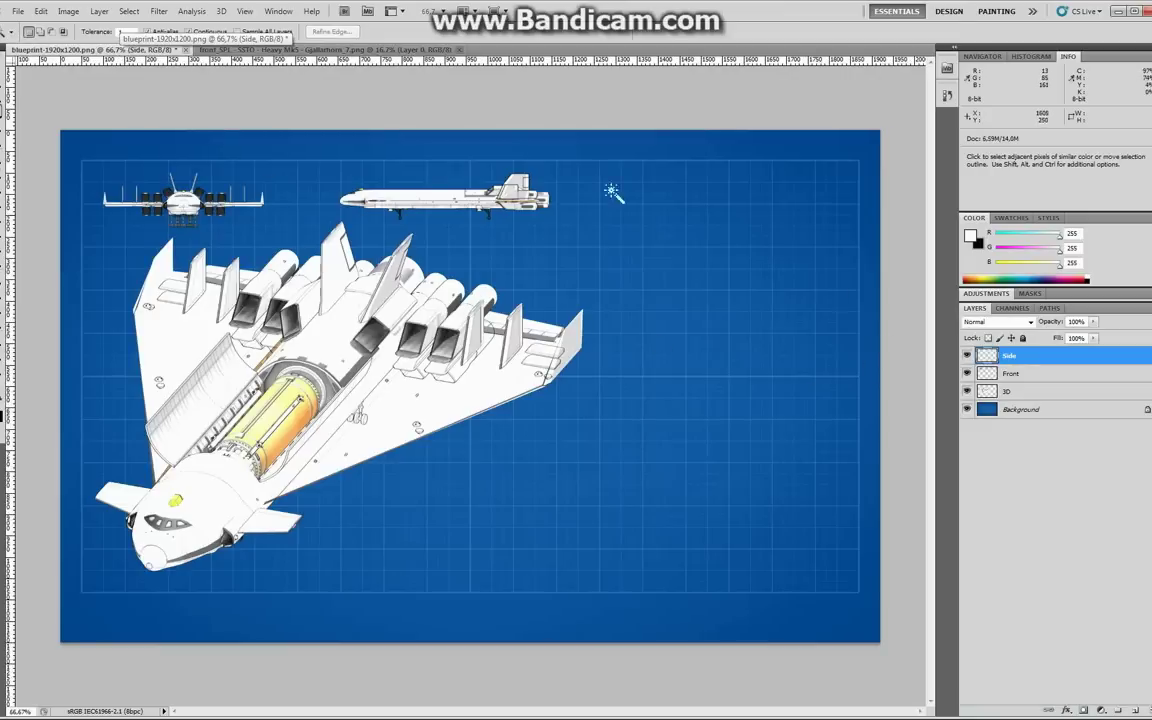
# Step: Paste the top-view ship into the blueprint and drag it up and left
pyautogui.click(41, 11)
pyautogui.click(72, 119)
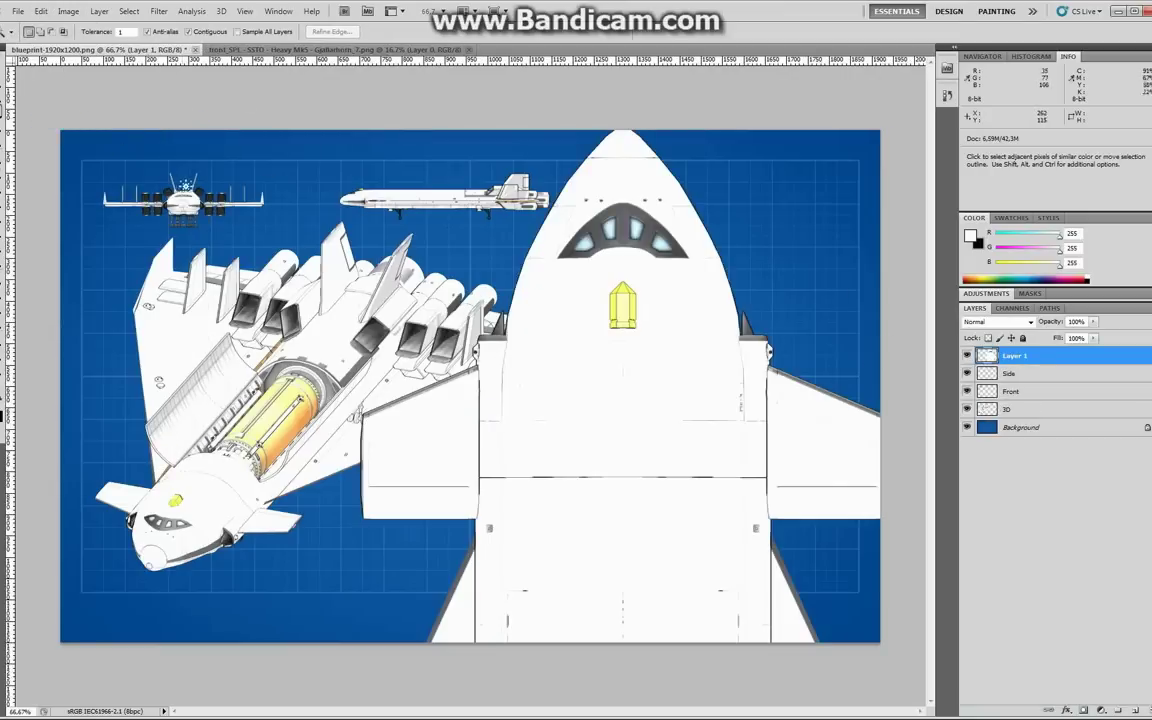
pyautogui.hotkey('ctrl', 't')
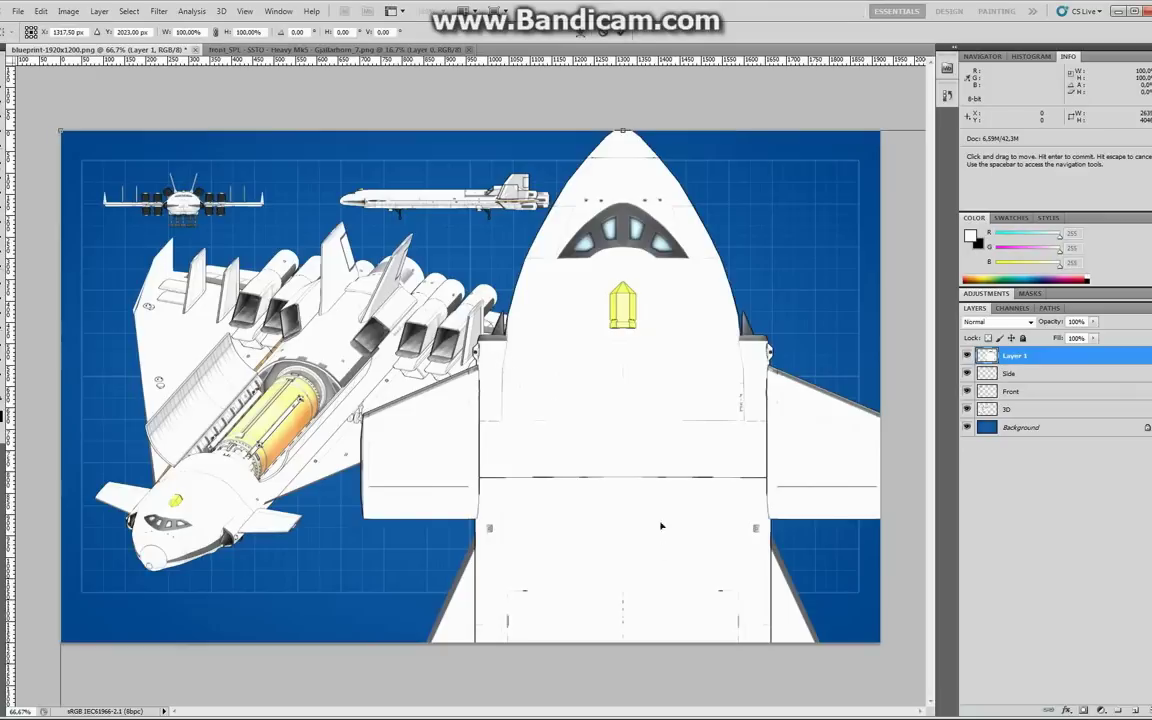
pyautogui.moveTo(638, 198); pyautogui.dragTo(605, 48)
pyautogui.moveTo(648, 381); pyautogui.dragTo(576, 108)
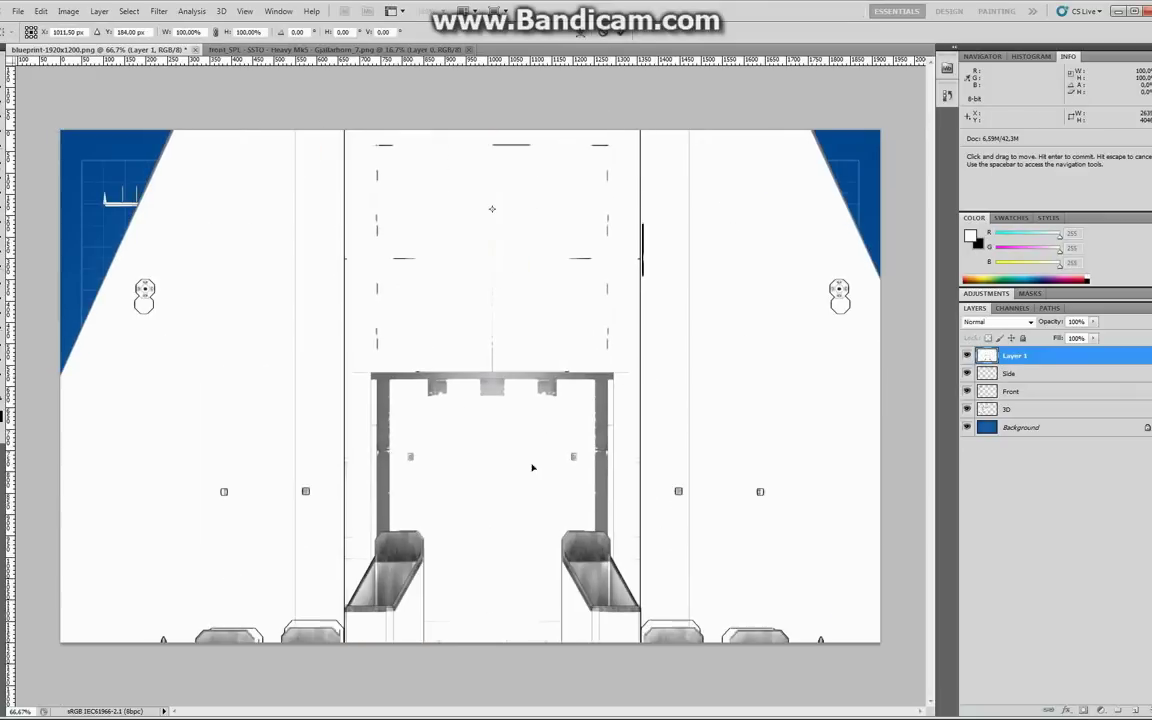
pyautogui.moveTo(522, 455); pyautogui.dragTo(499, 307)
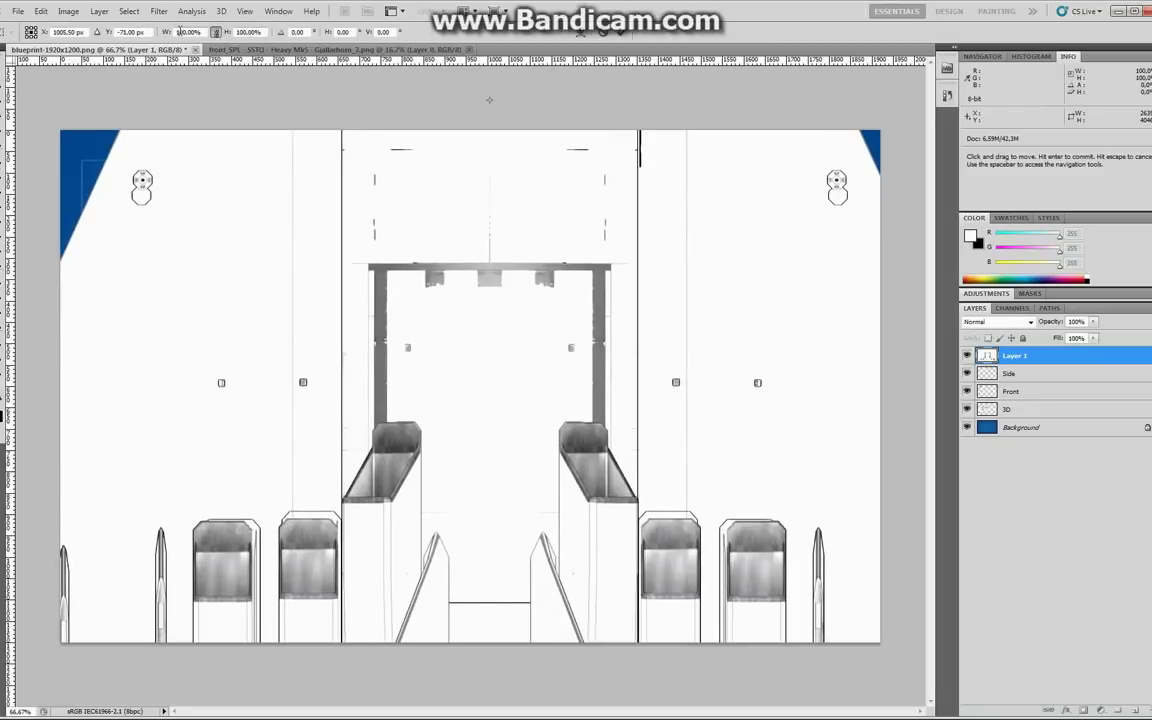
# Step: Scale the top view to 20% and commit it on the blueprint's right side
pyautogui.write('30')
pyautogui.press('Return')
pyautogui.moveTo(476, 170); pyautogui.dragTo(689, 389)
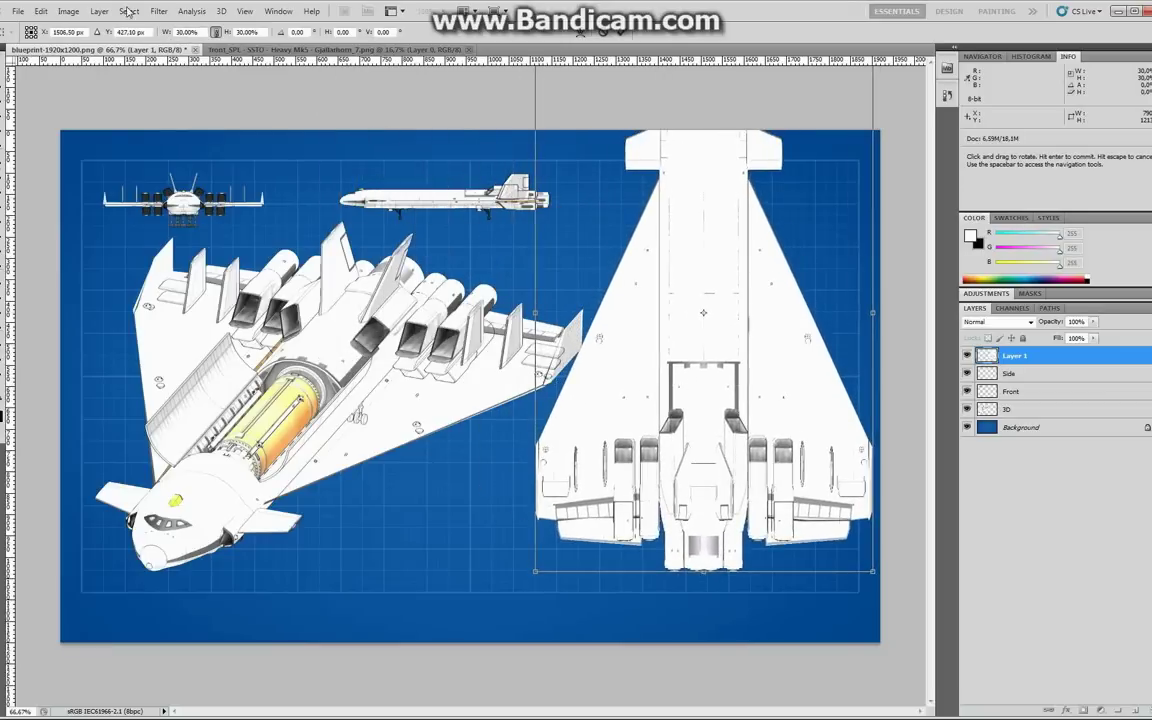
pyautogui.doubleClick(180, 32)
pyautogui.write('20')
pyautogui.press('Return')
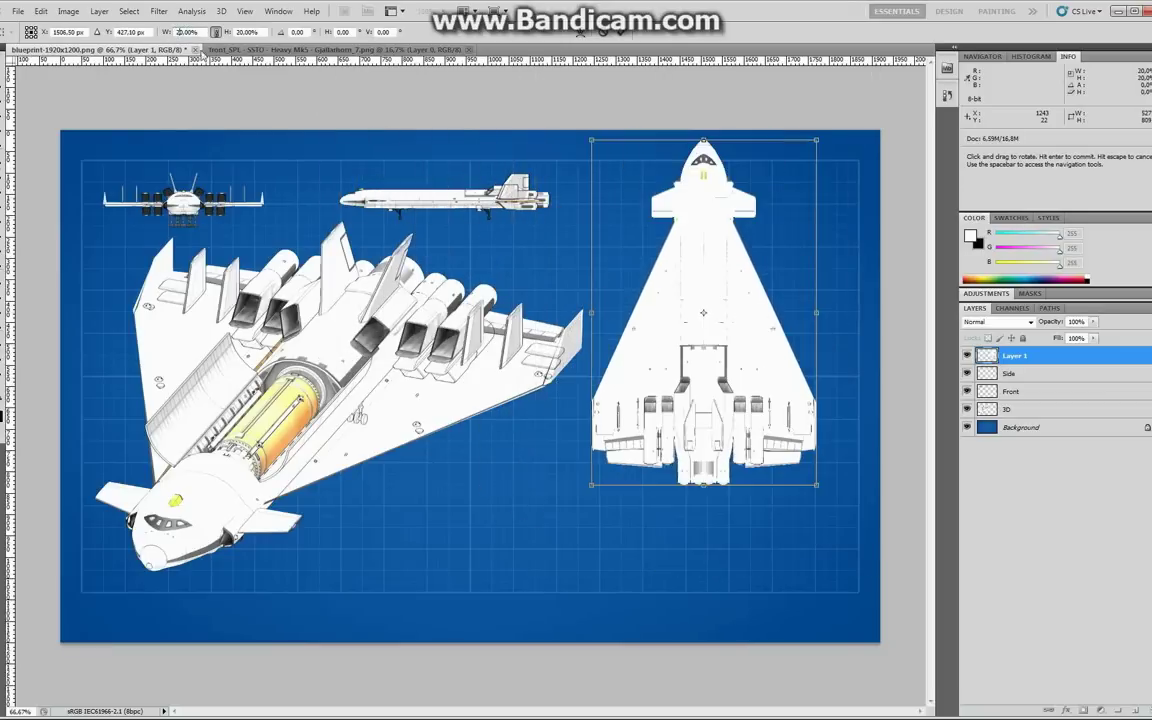
pyautogui.moveTo(710, 250); pyautogui.dragTo(735, 323)
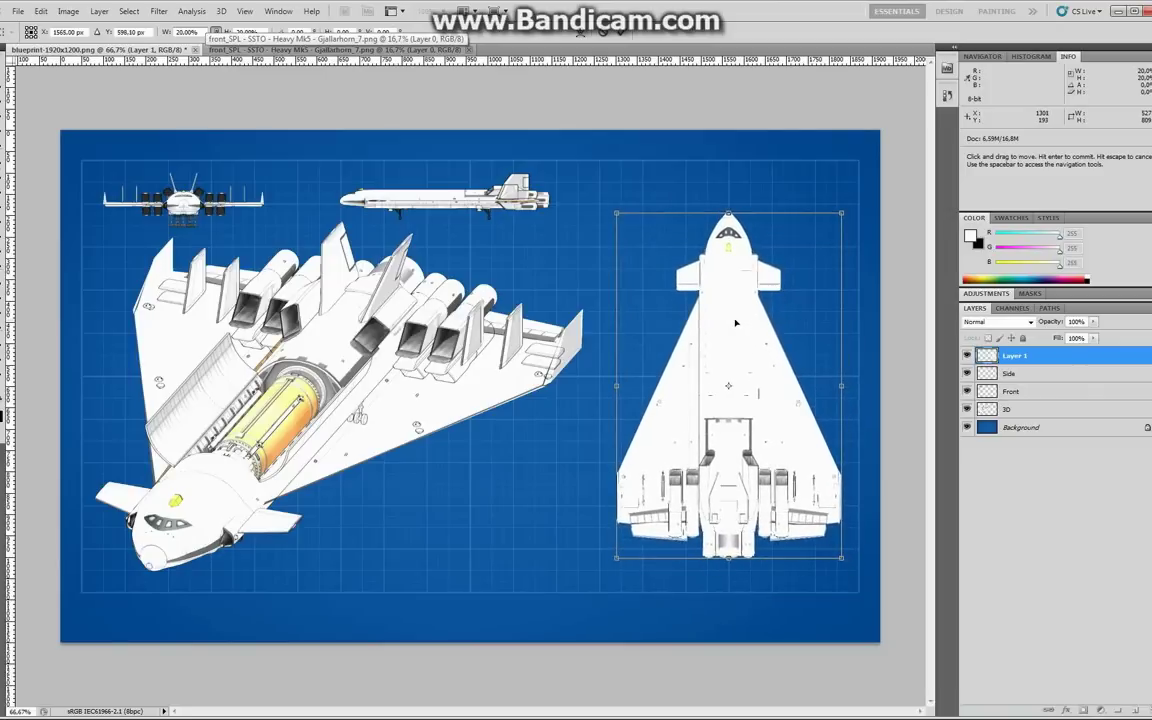
pyautogui.click(618, 34)
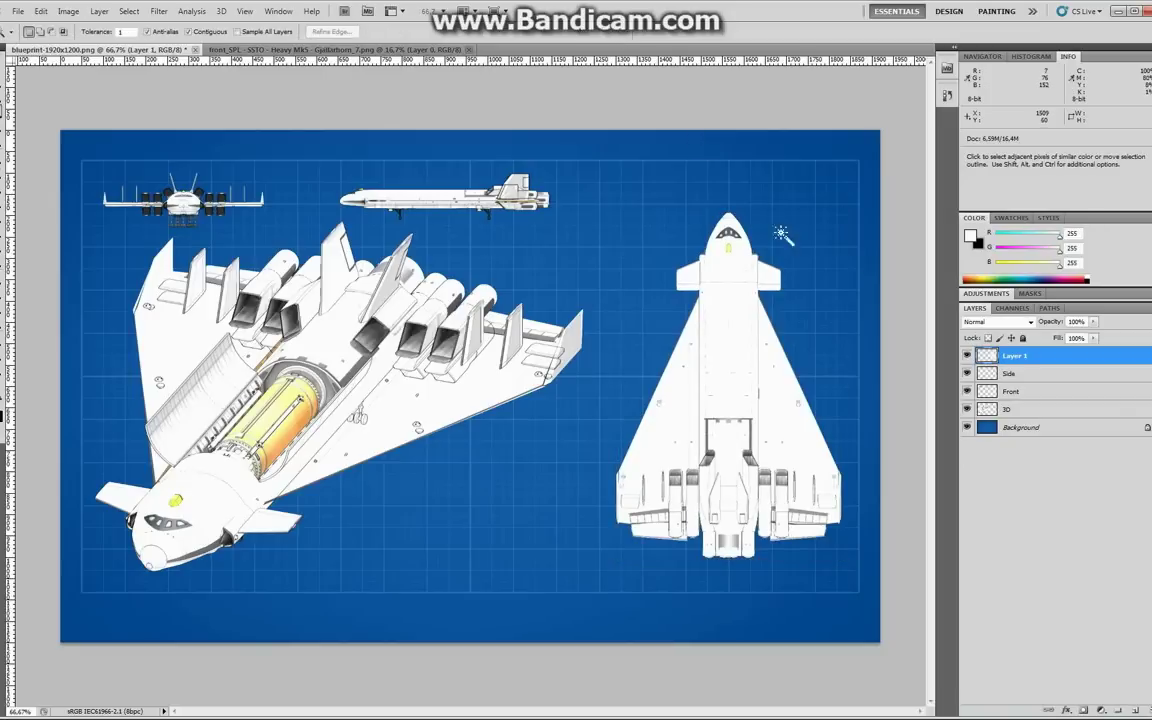
# Step: Rename the new layer to Top
pyautogui.doubleClick(1021, 358)
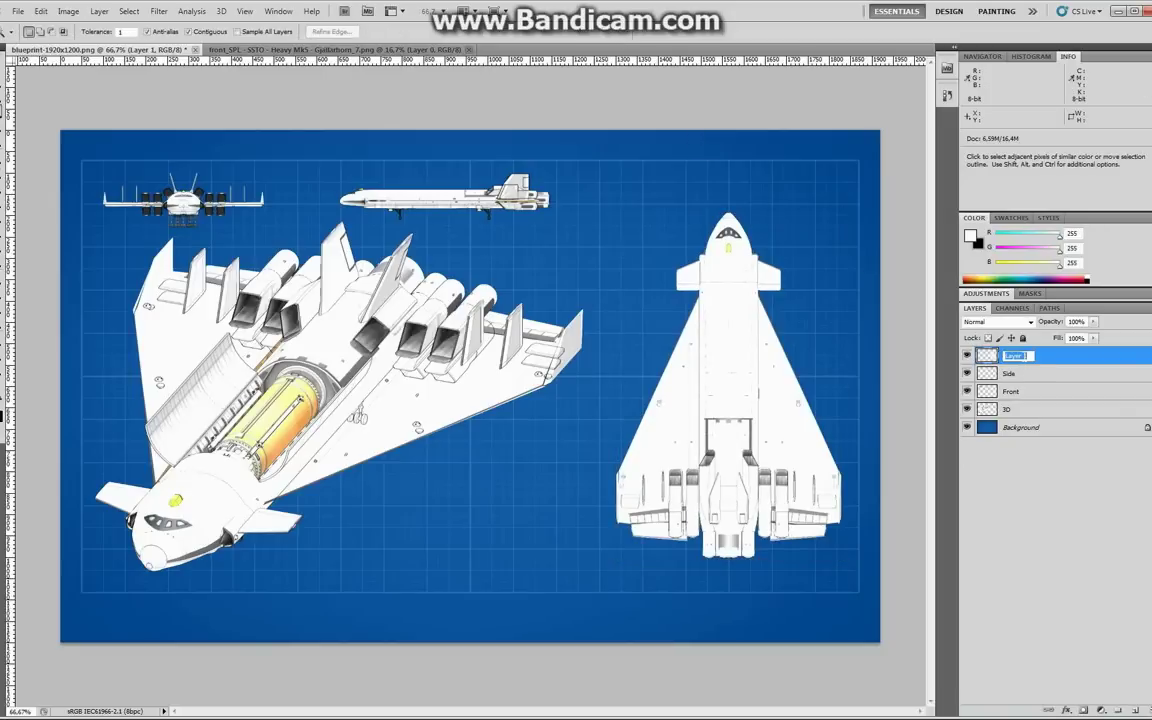
pyautogui.write('Top')
pyautogui.press('Return')
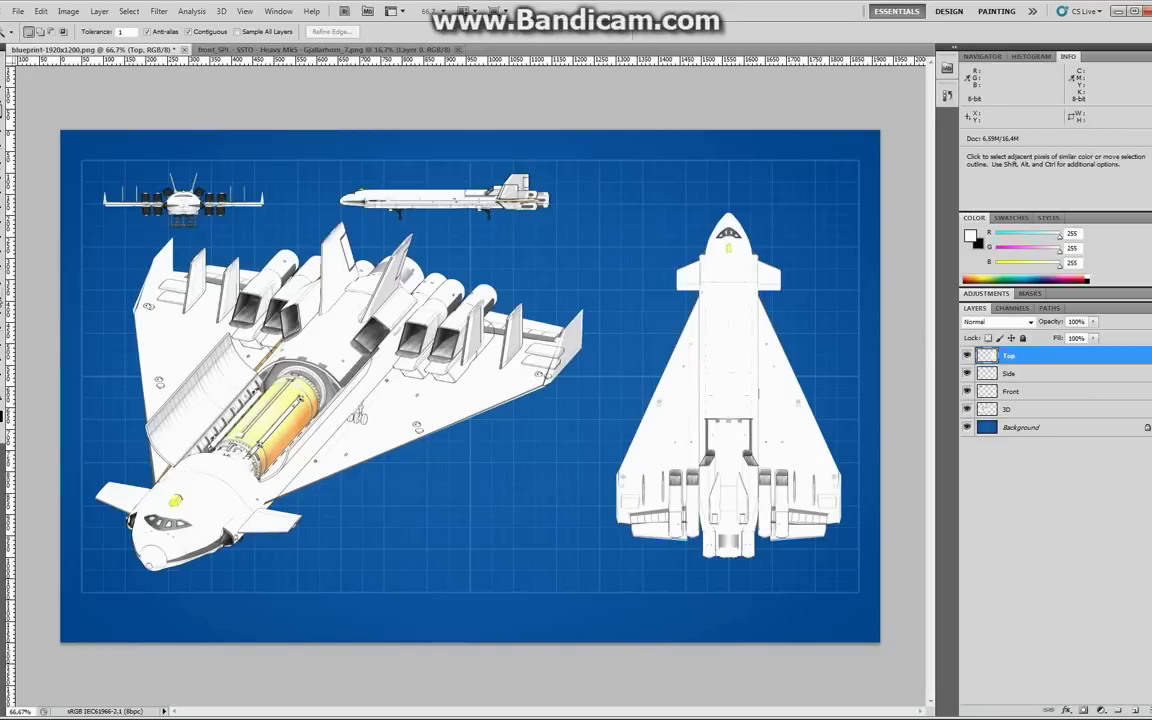
pyautogui.press('t')
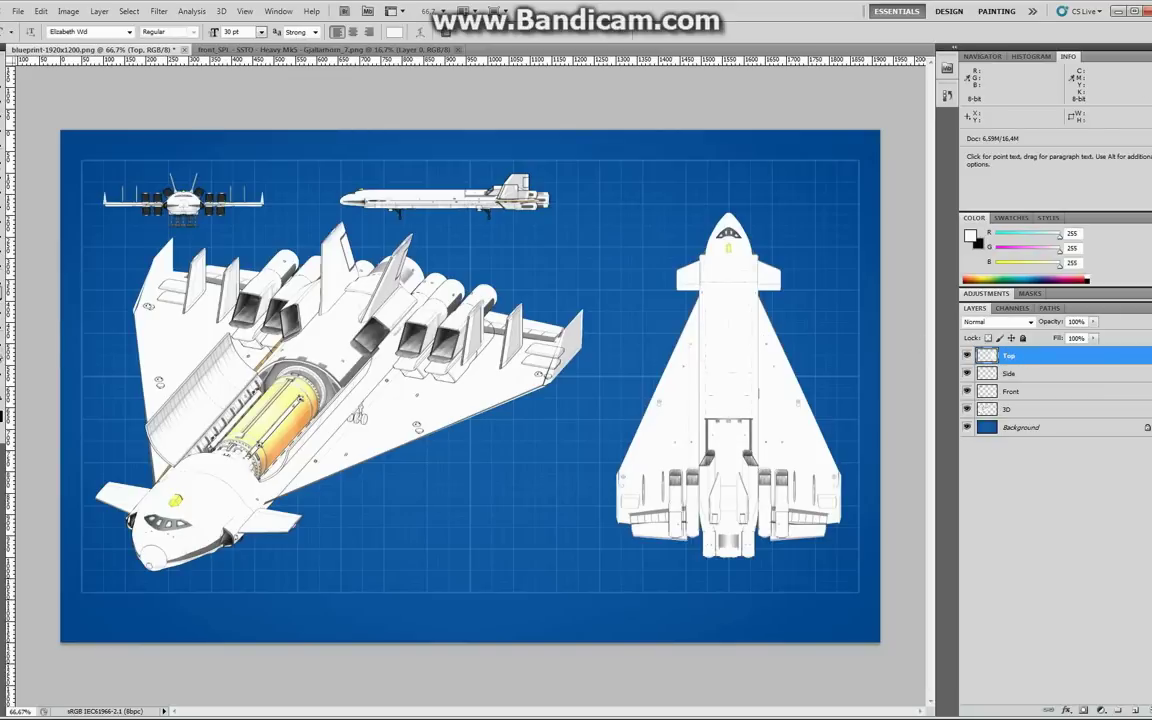
# Step: Add the title 'SPL - SSTO - HEAVY MK5 - GJALLARHORN' and centre it across the blueprint's top
pyautogui.click(385, 143)
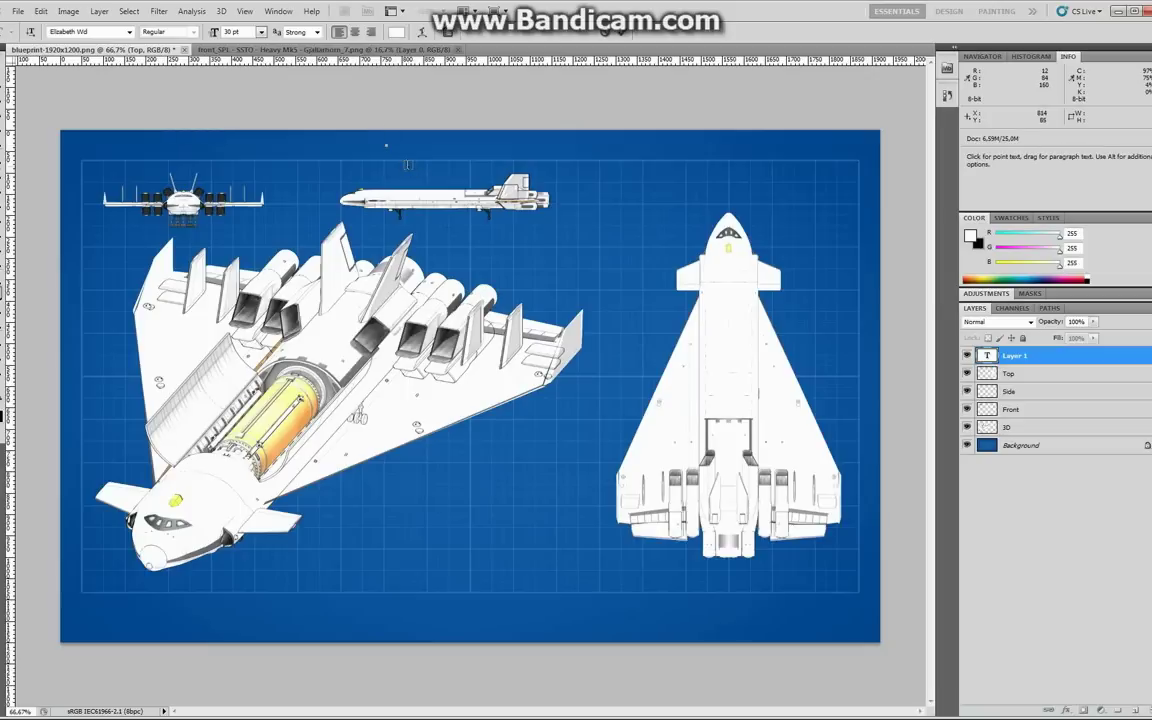
pyautogui.write('SPL - SSTO')
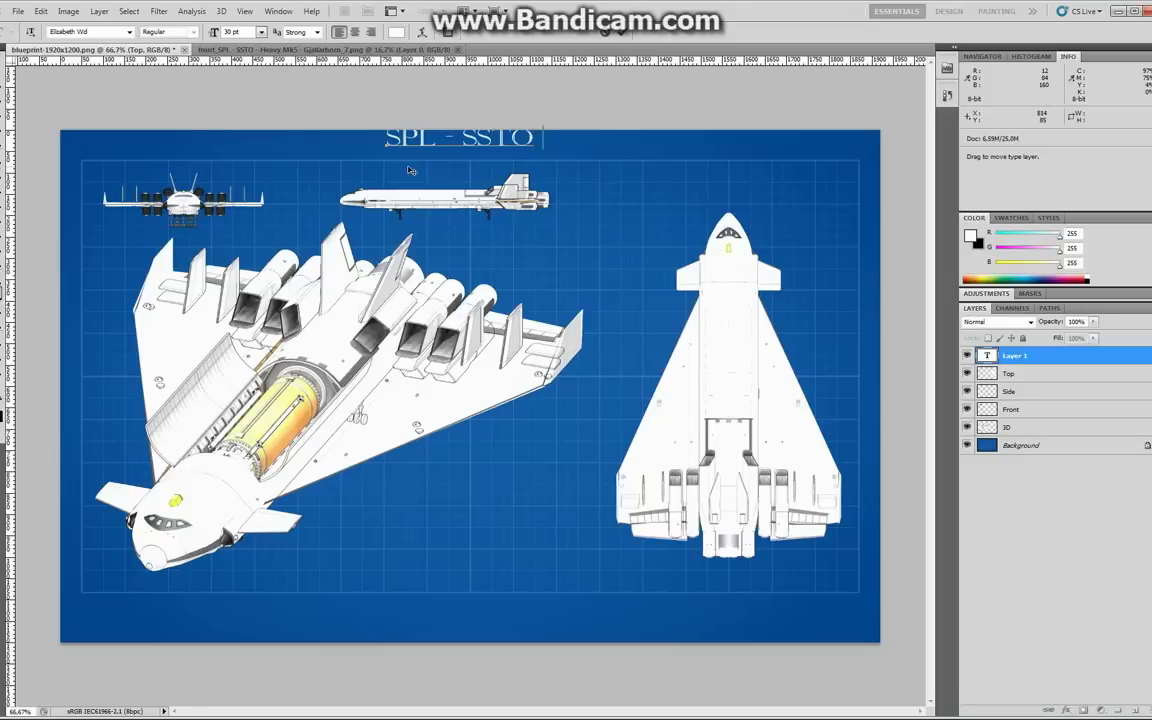
pyautogui.write('- ')
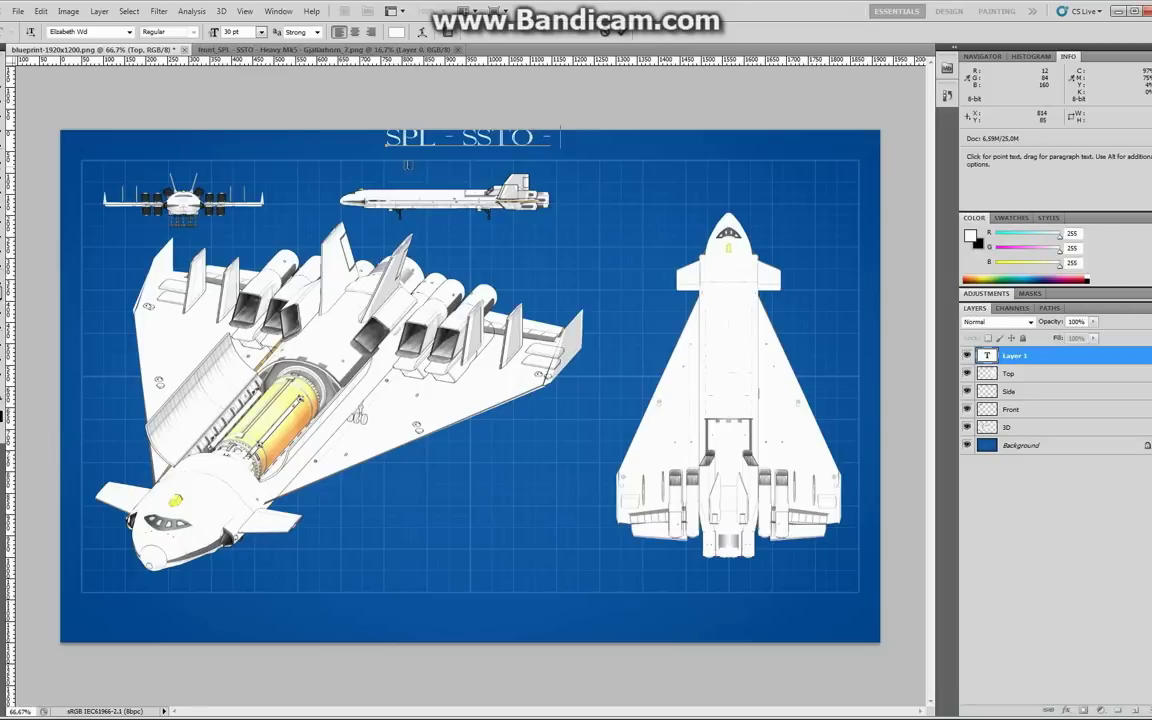
pyautogui.write('HEAVY')
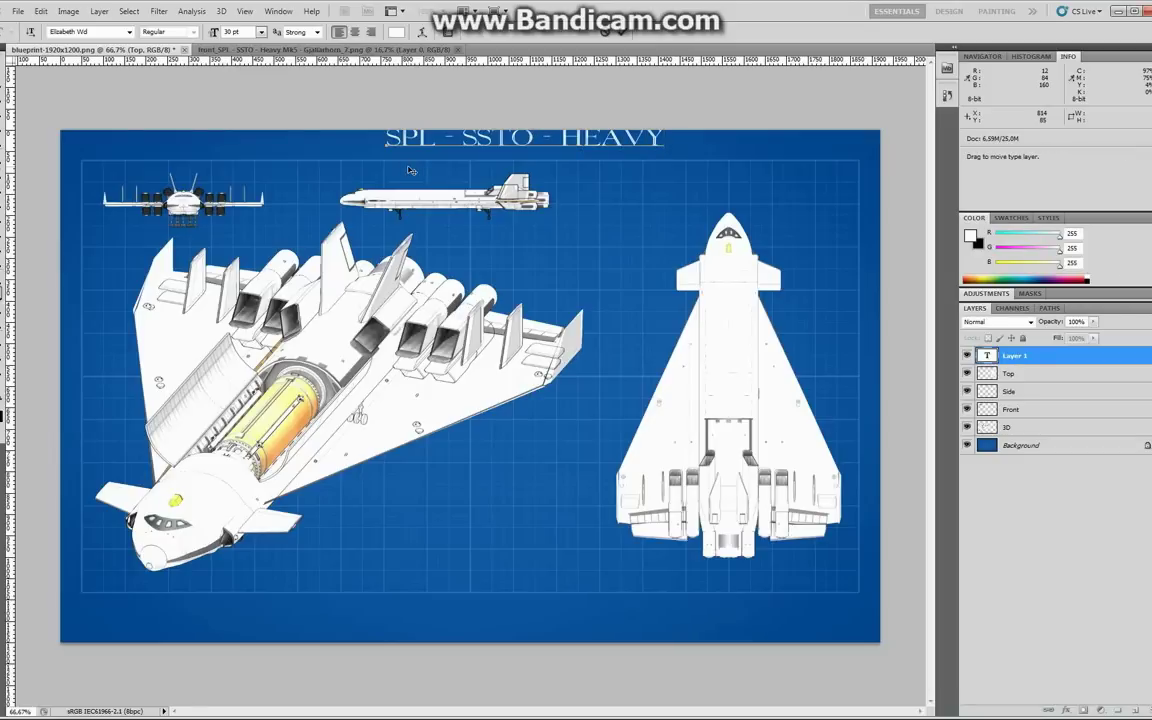
pyautogui.write(' MK5 - ')
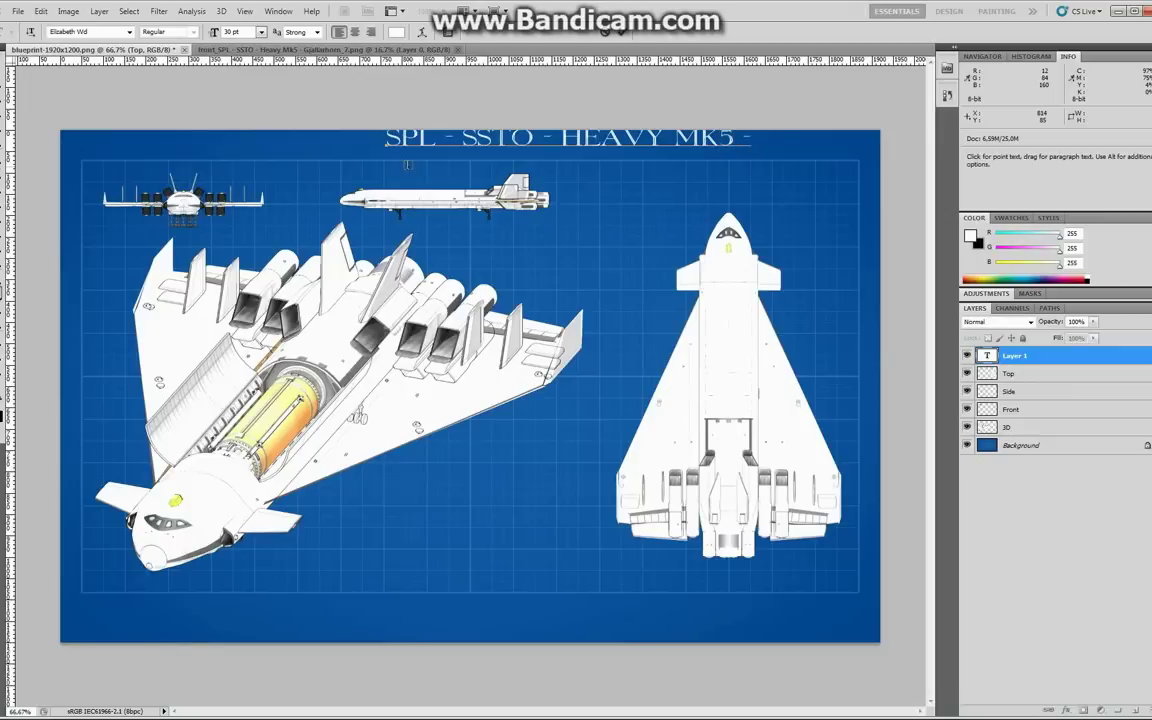
pyautogui.write('GJALLA')
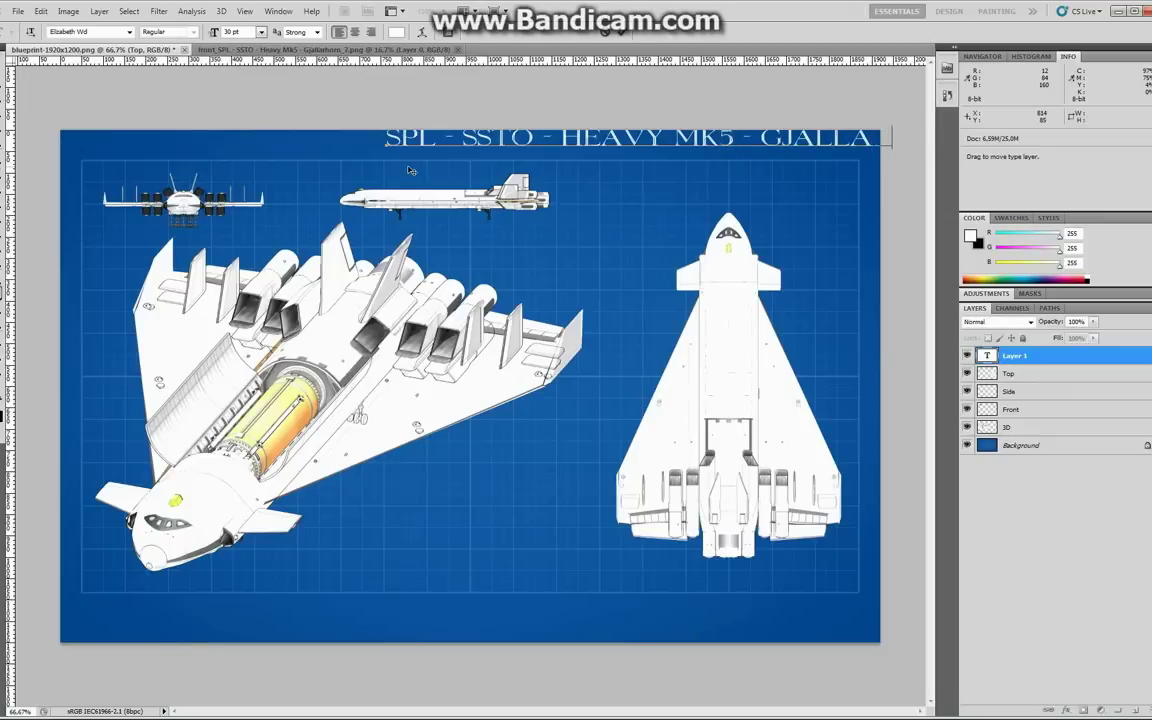
pyautogui.write('RHO')
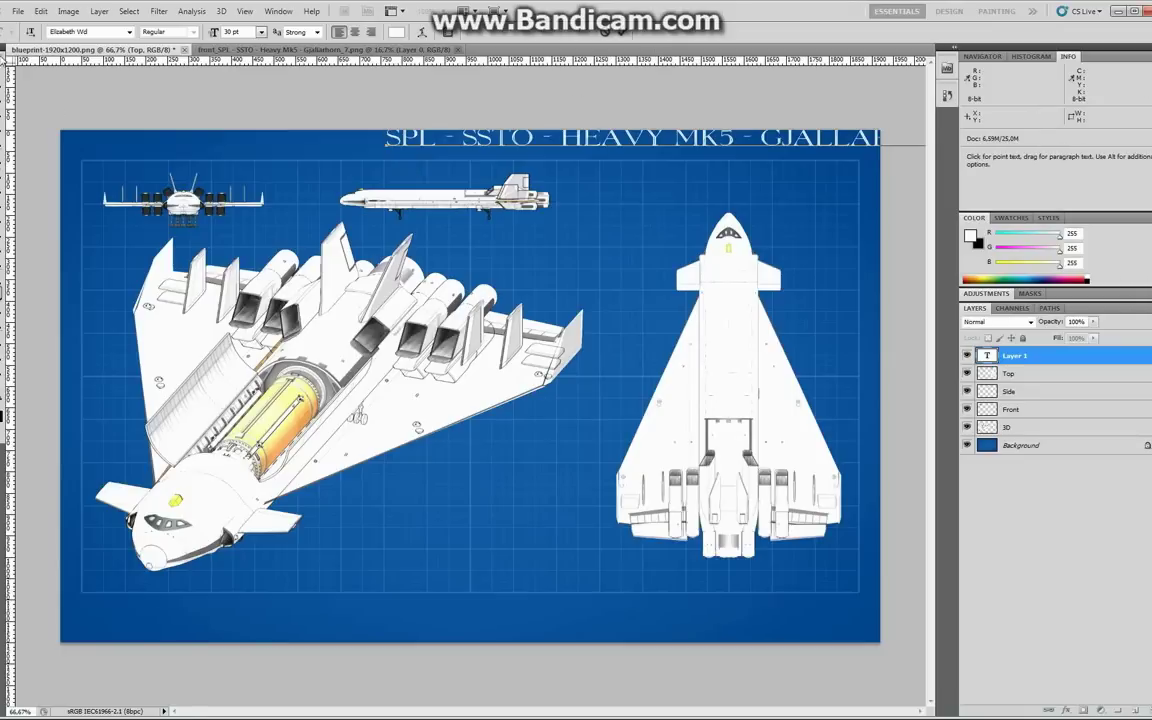
pyautogui.hotkey('ctrl', 'Return')
pyautogui.press('v')
pyautogui.moveTo(555, 139); pyautogui.dragTo(364, 150)
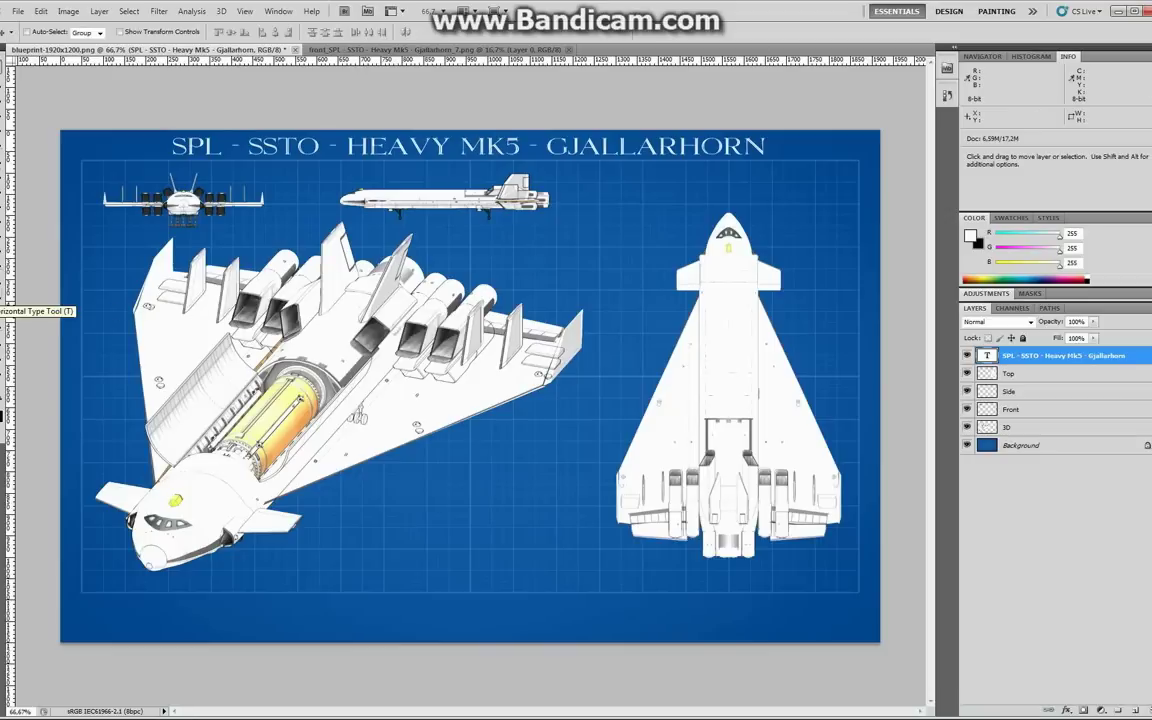
# Step: Close the front_SPL image and open 'front_SUB - Red Fuel Tank with Tug Mk1_2'
pyautogui.click(569, 49)
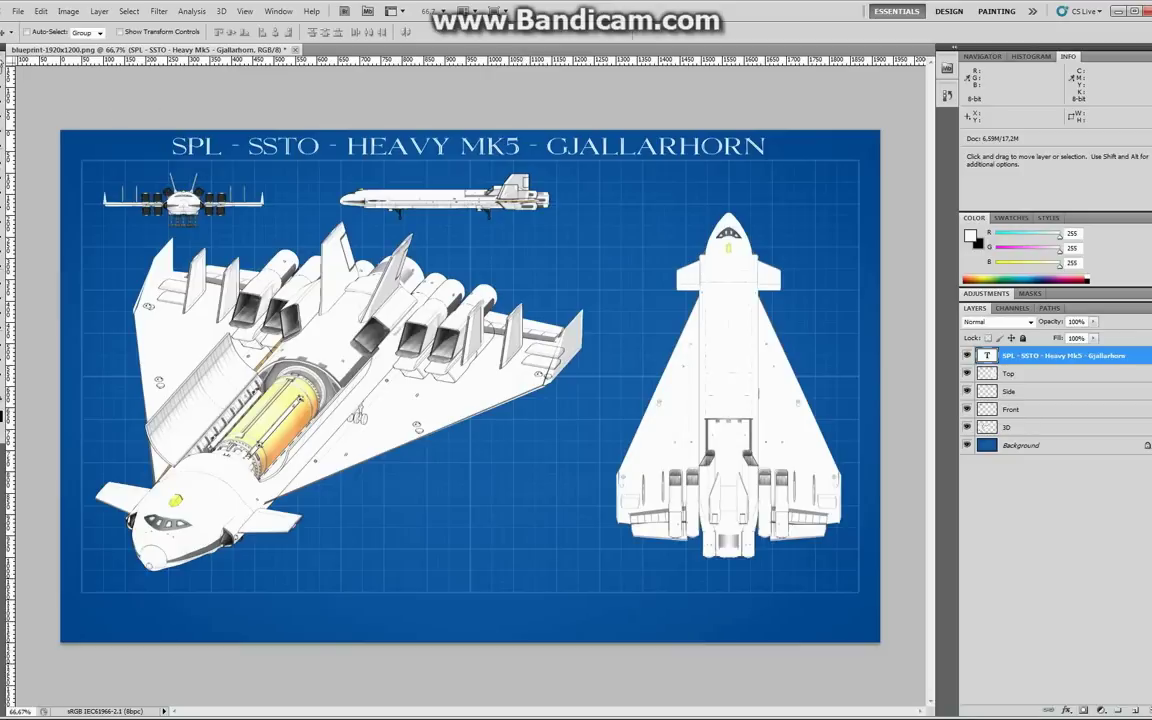
pyautogui.click(16, 11)
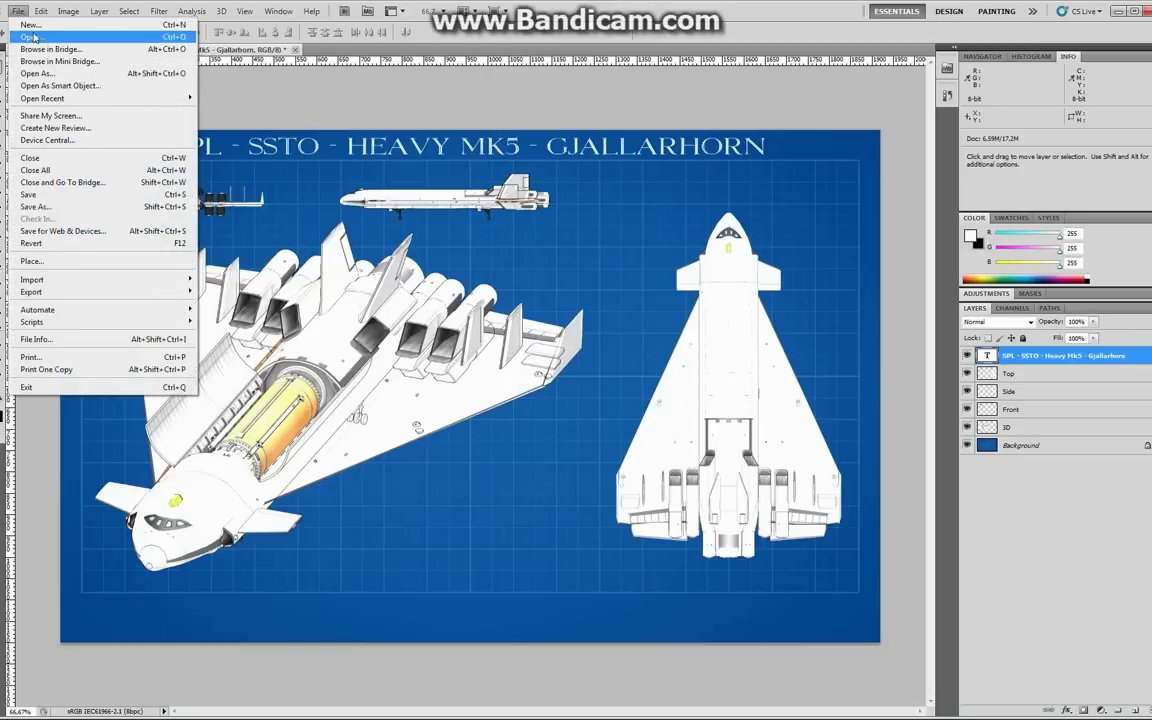
pyautogui.click(35, 40)
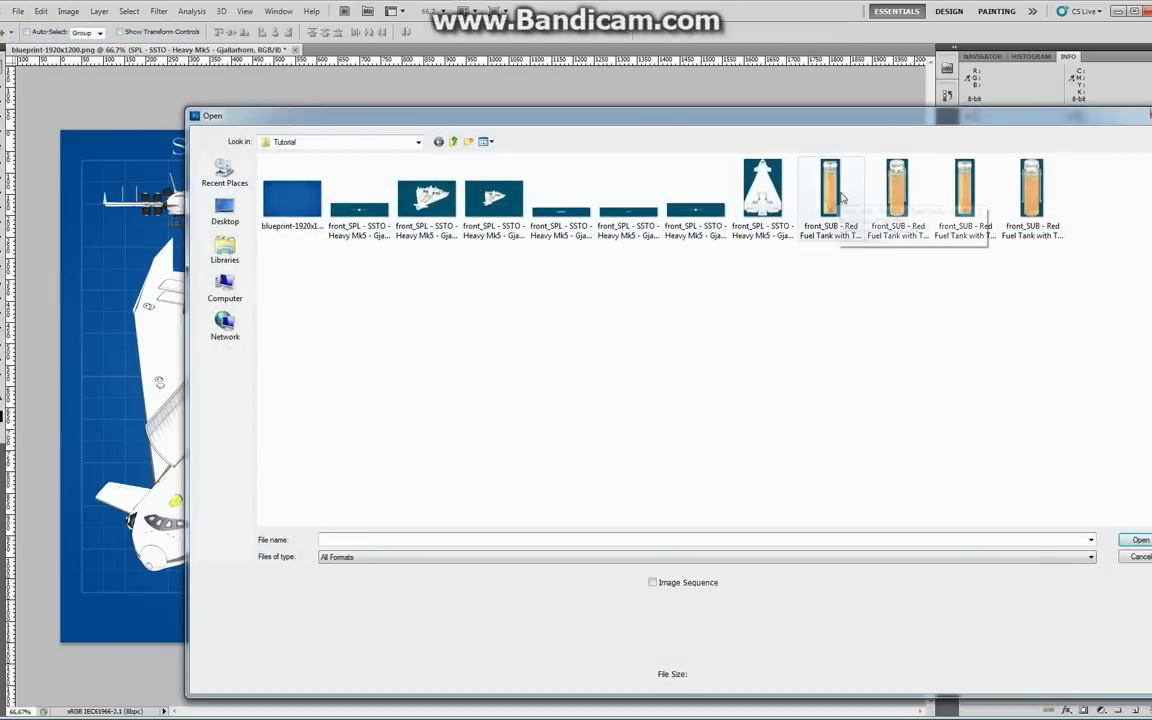
pyautogui.click(897, 192)
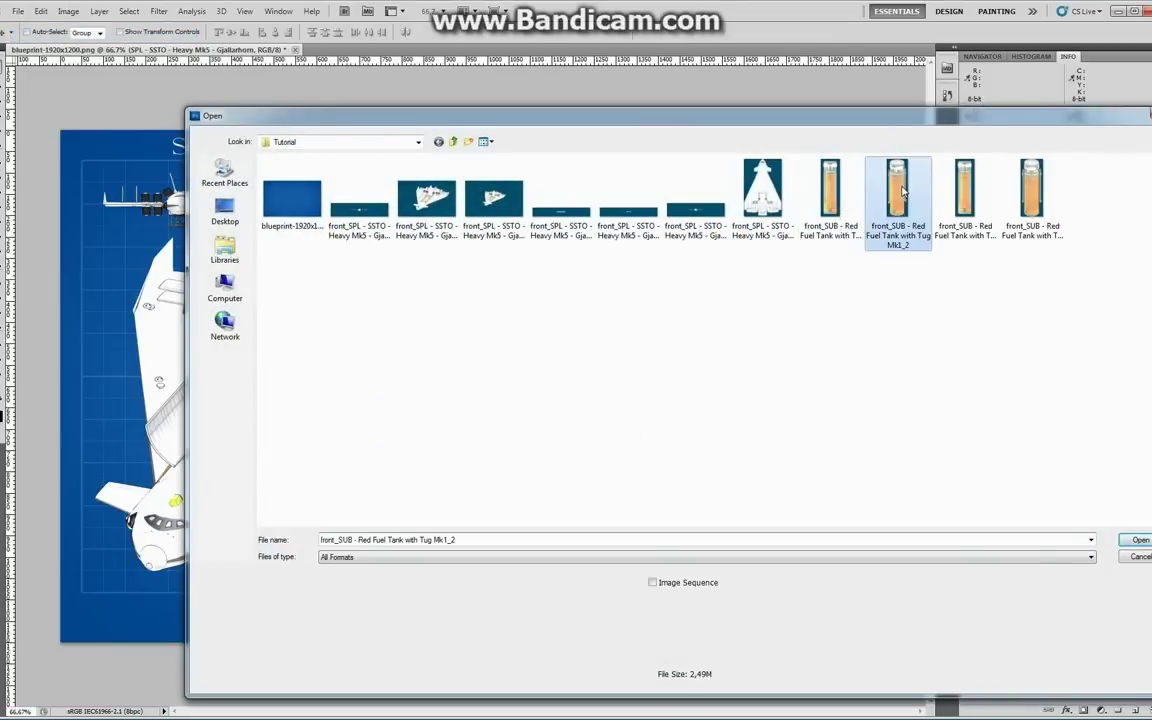
pyautogui.click(1138, 540)
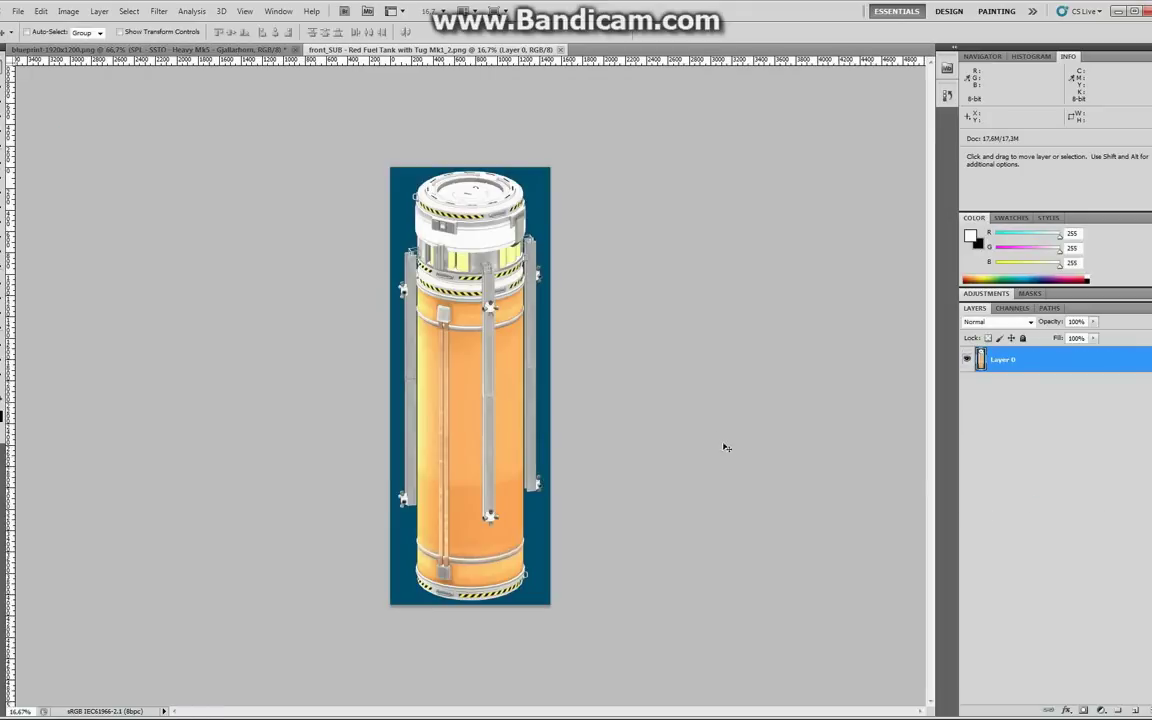
# Step: Magic-wand the blue background, invert the selection and copy the fuel tank for the blueprint
pyautogui.press('l')
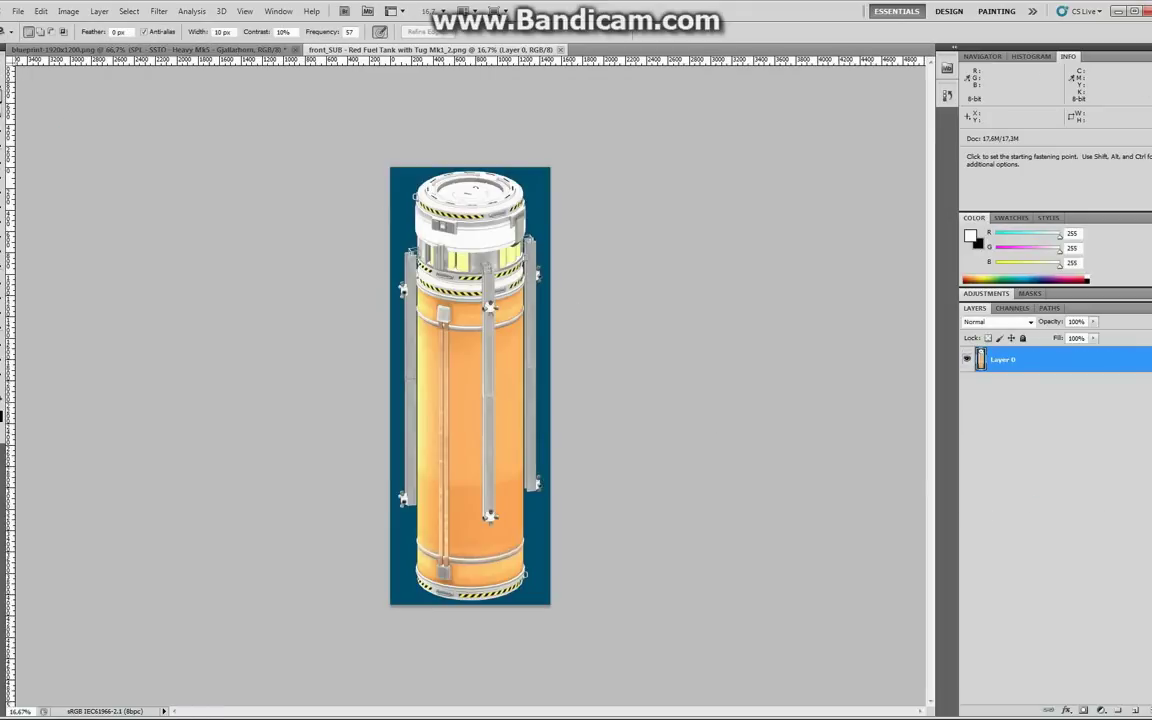
pyautogui.press('w')
pyautogui.click(398, 210)
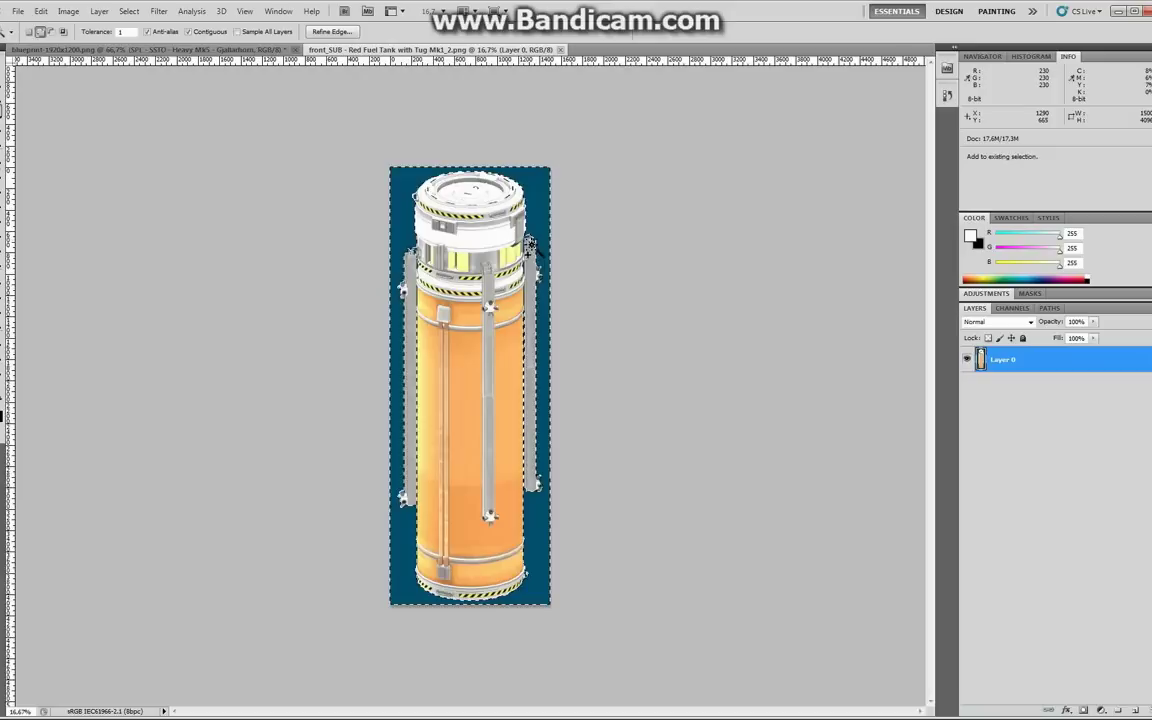
pyautogui.click(125, 11)
pyautogui.click(140, 58)
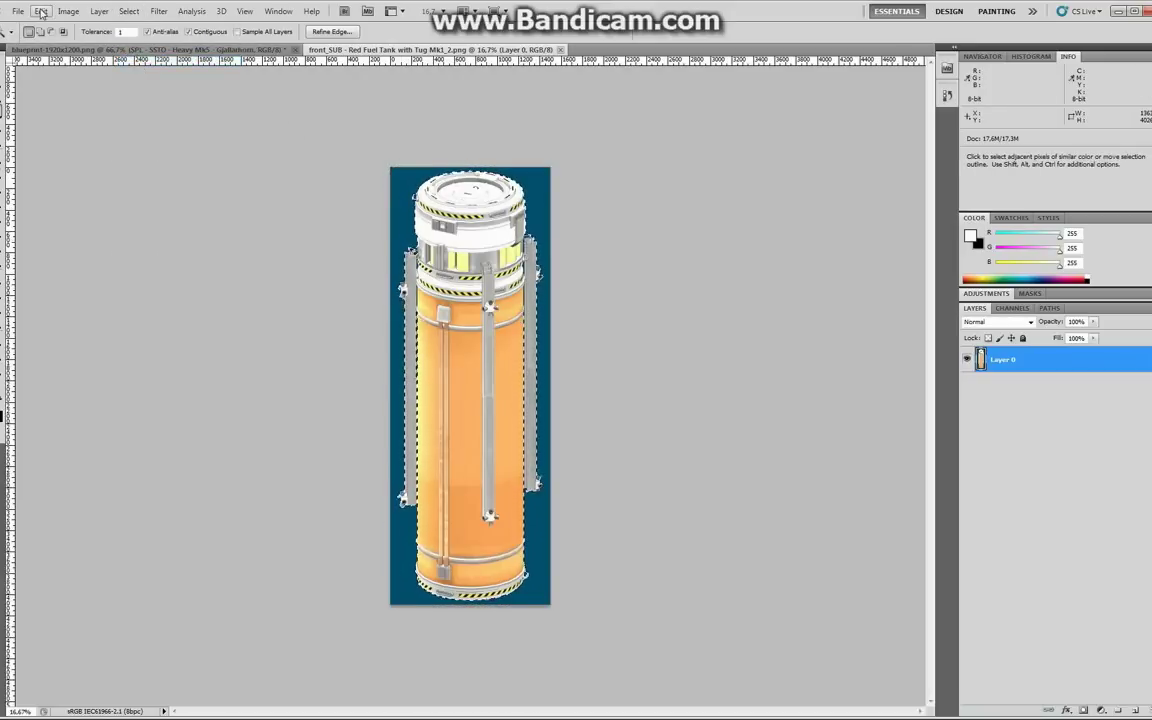
pyautogui.click(42, 12)
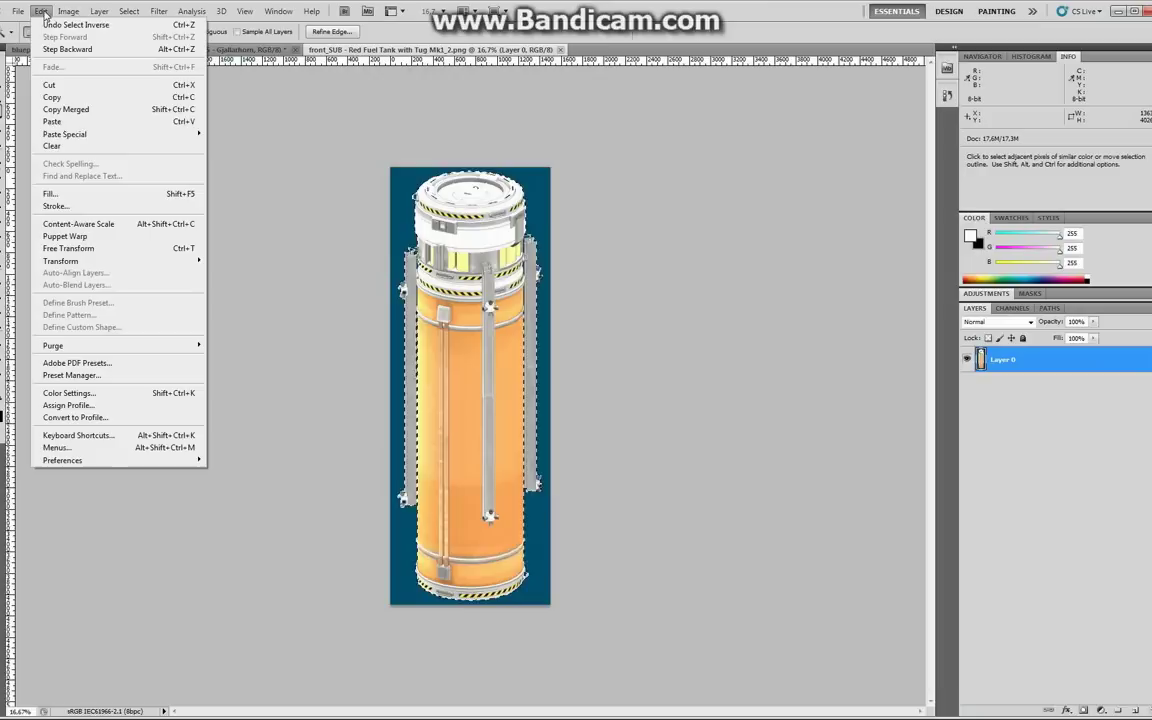
pyautogui.click(67, 96)
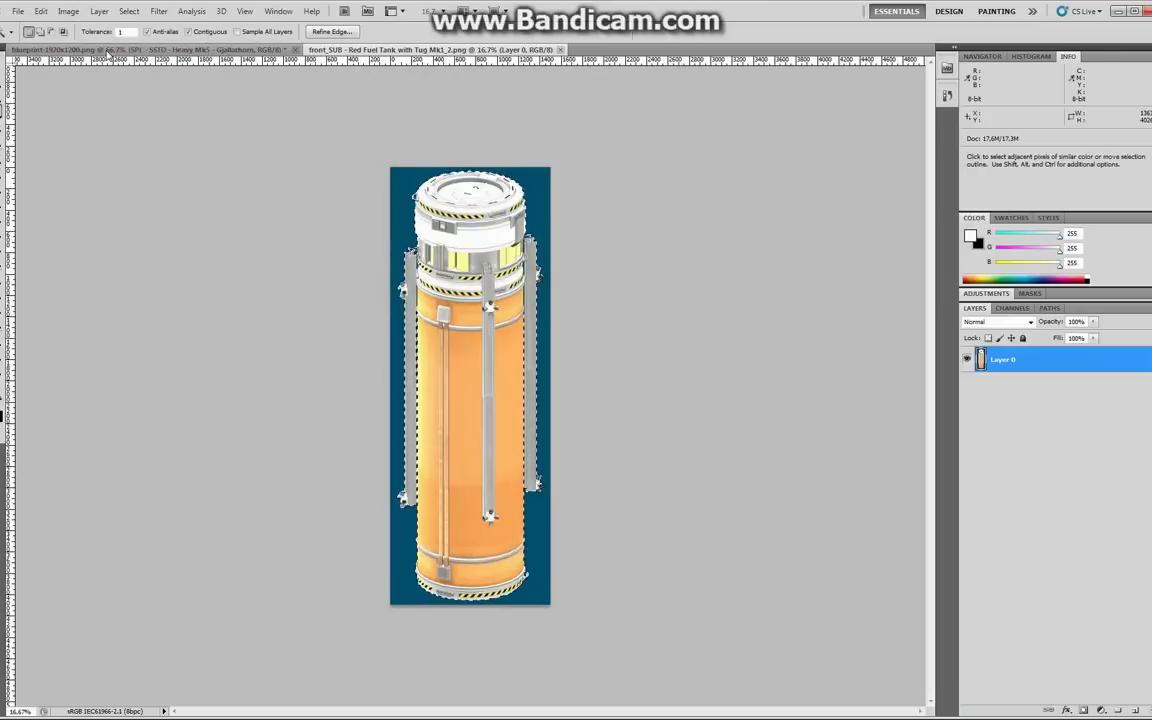
pyautogui.click(108, 50)
pyautogui.click(41, 11)
# Step: Paste the fuel tank into the poster and free-transform it, trying 10% and 30% scale
pyautogui.click(86, 122)
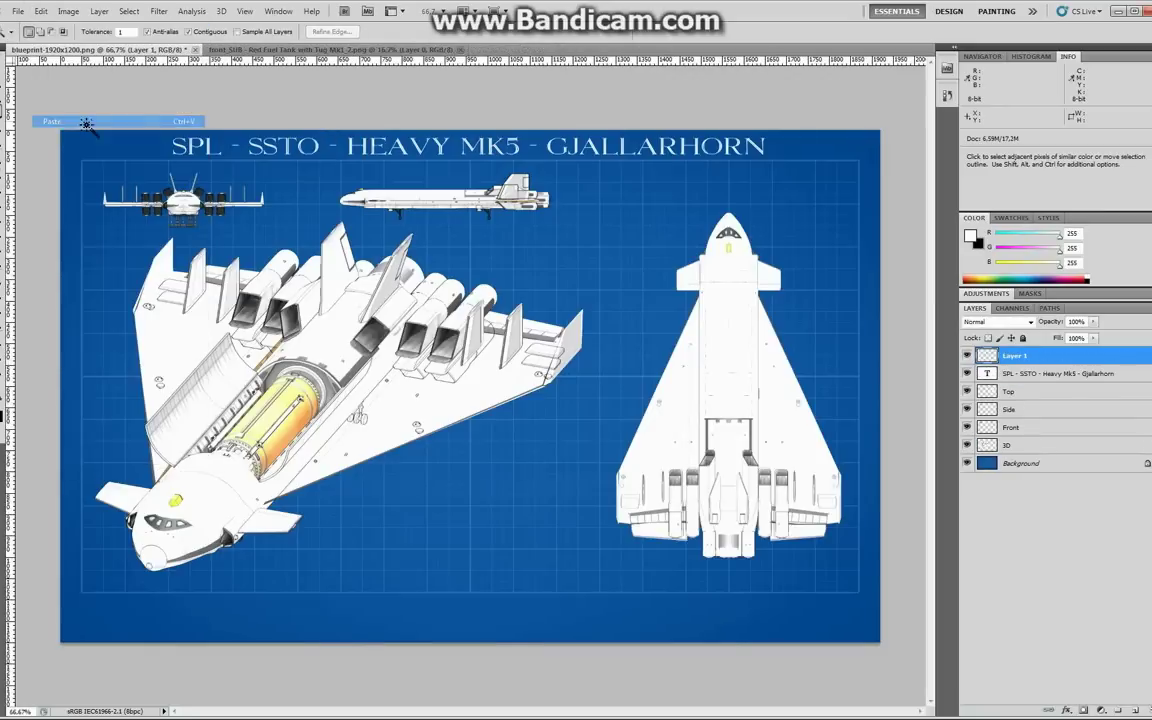
pyautogui.hotkey('ctrl', 't')
pyautogui.moveTo(364, 329); pyautogui.dragTo(493, 4)
pyautogui.moveTo(494, 470); pyautogui.dragTo(489, 82)
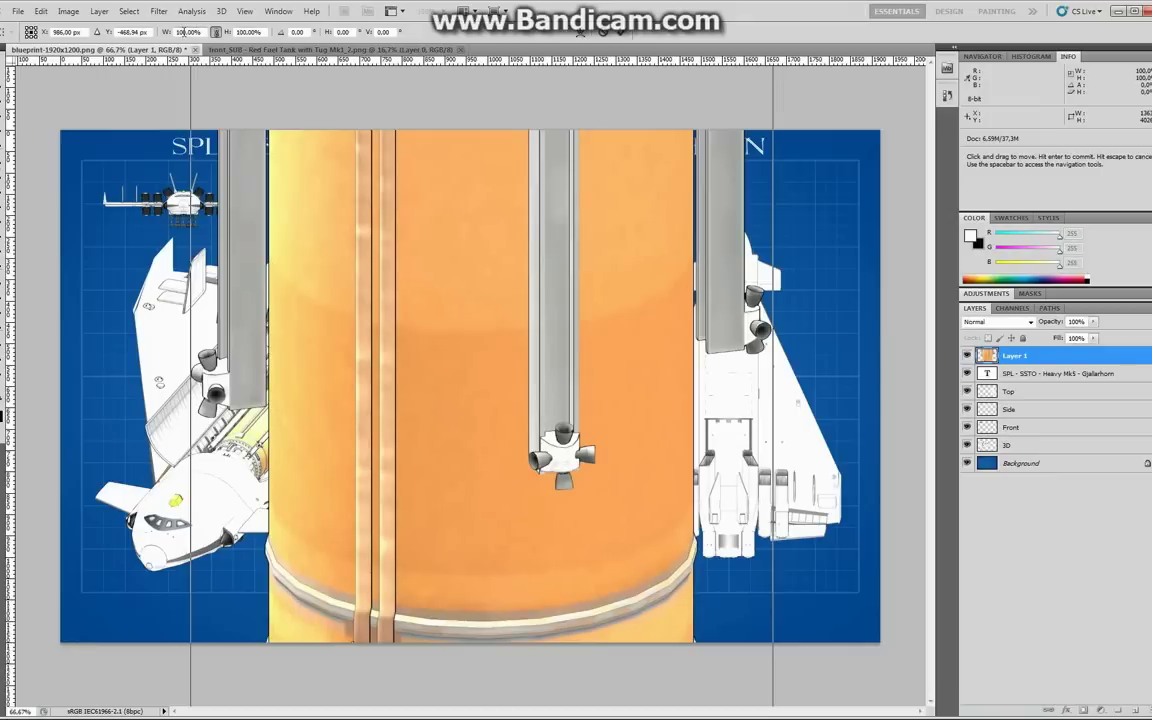
pyautogui.write('10')
pyautogui.press('Return')
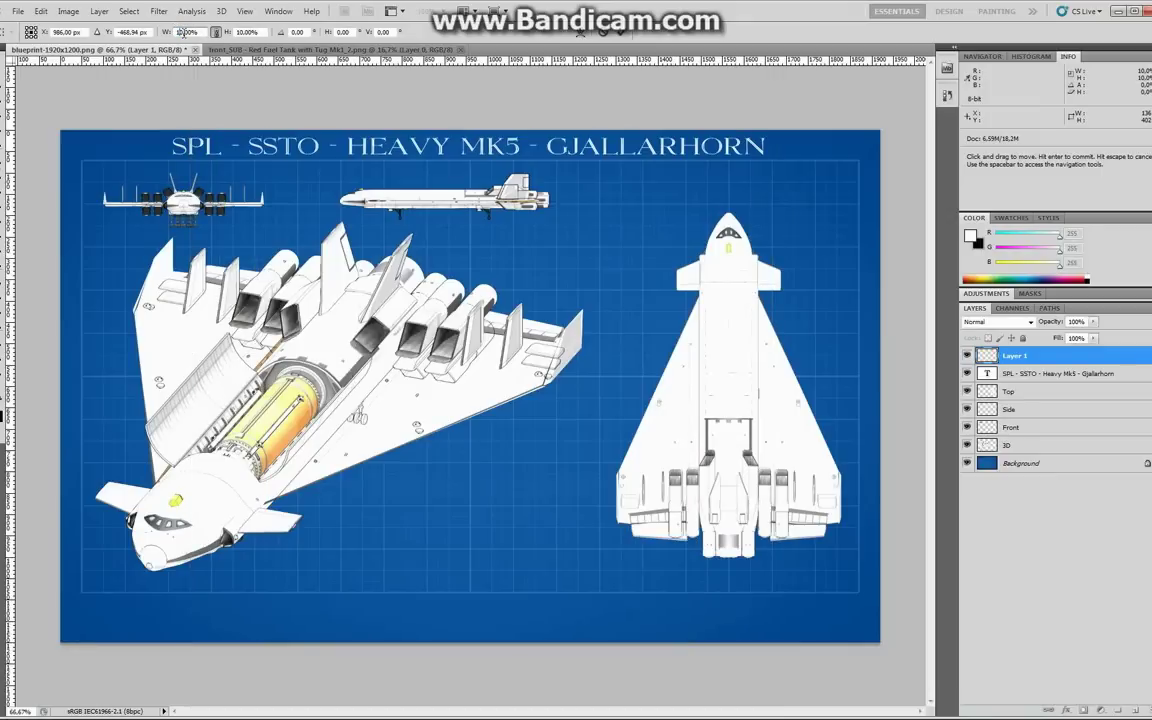
pyautogui.write('30')
pyautogui.press('Return')
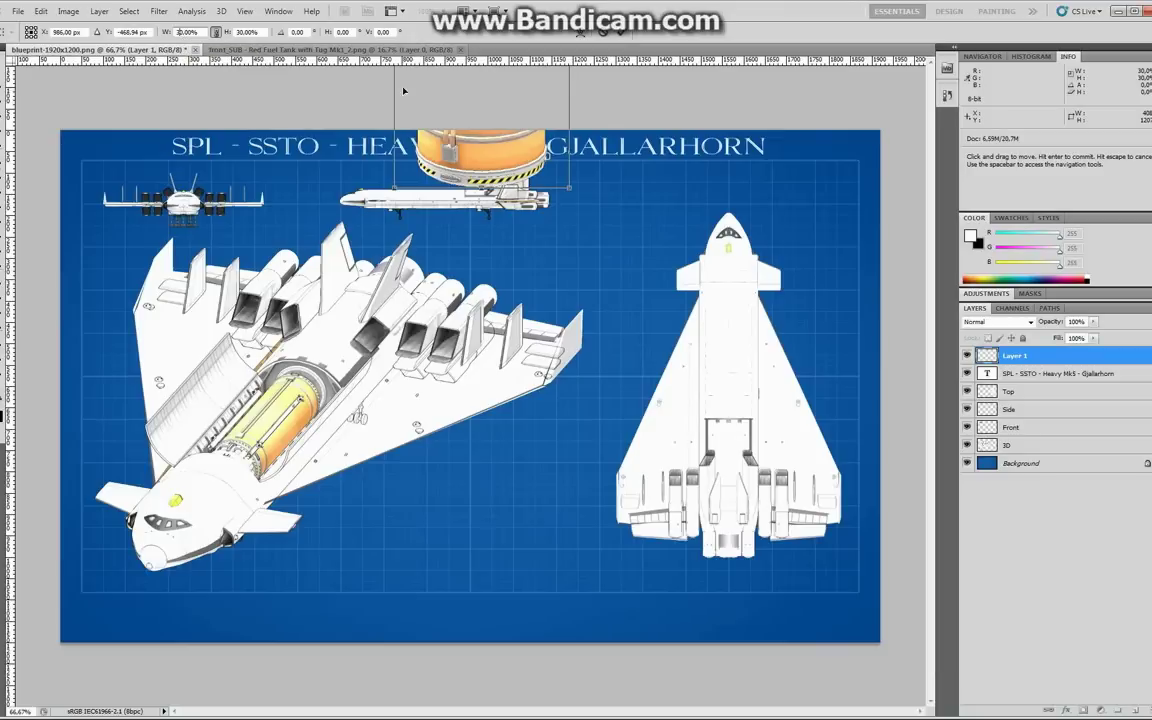
pyautogui.moveTo(501, 143); pyautogui.dragTo(485, 456)
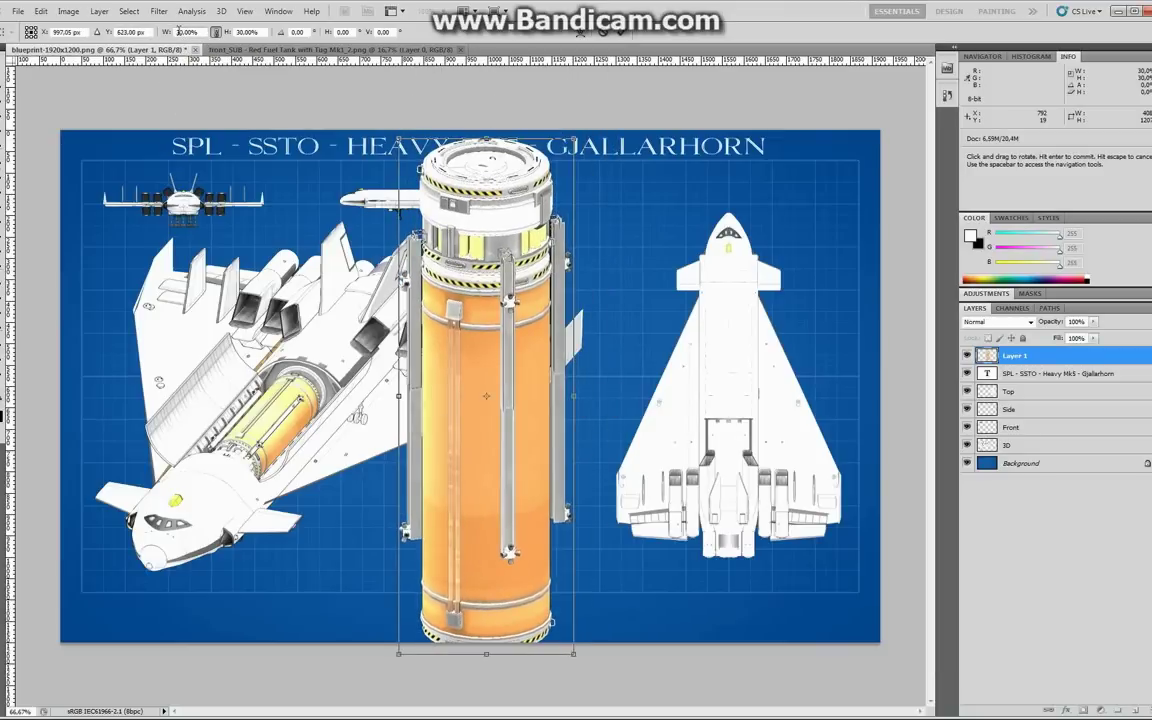
# Step: Scale the tank to 10% and place it below the wing between the cutaway and top views
pyautogui.doubleClick(182, 32)
pyautogui.write('20')
pyautogui.press('Return')
pyautogui.doubleClick(184, 32)
pyautogui.write('12')
pyautogui.press('Return')
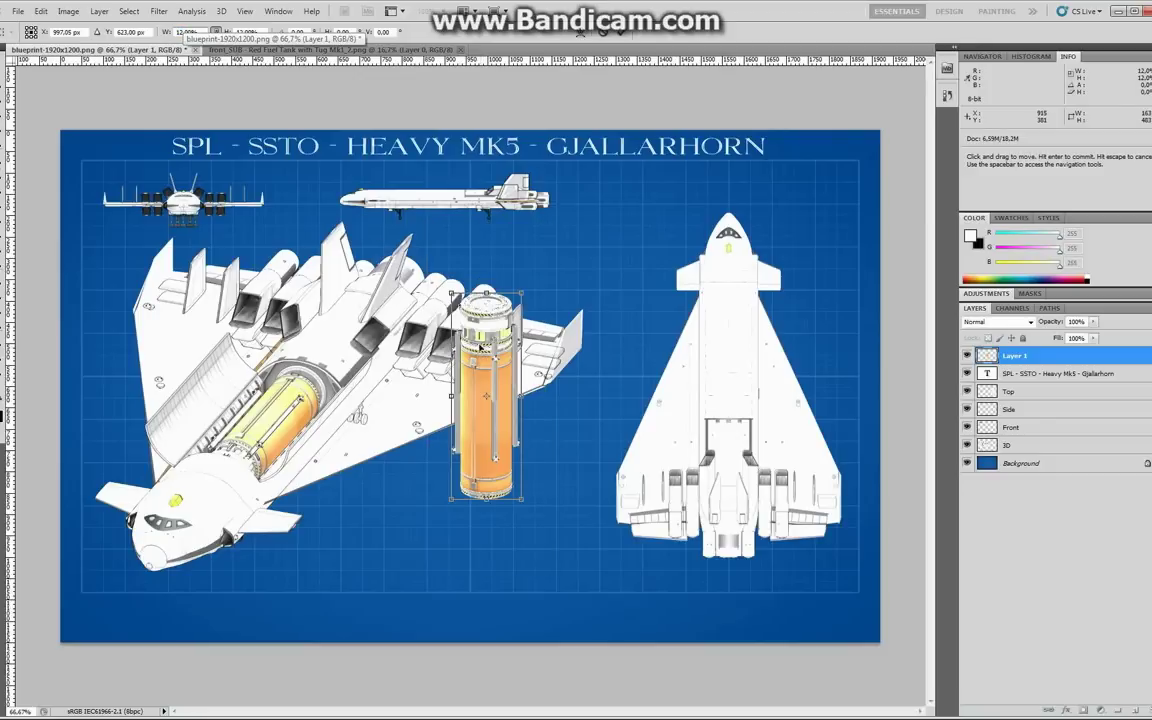
pyautogui.moveTo(475, 326); pyautogui.dragTo(538, 437)
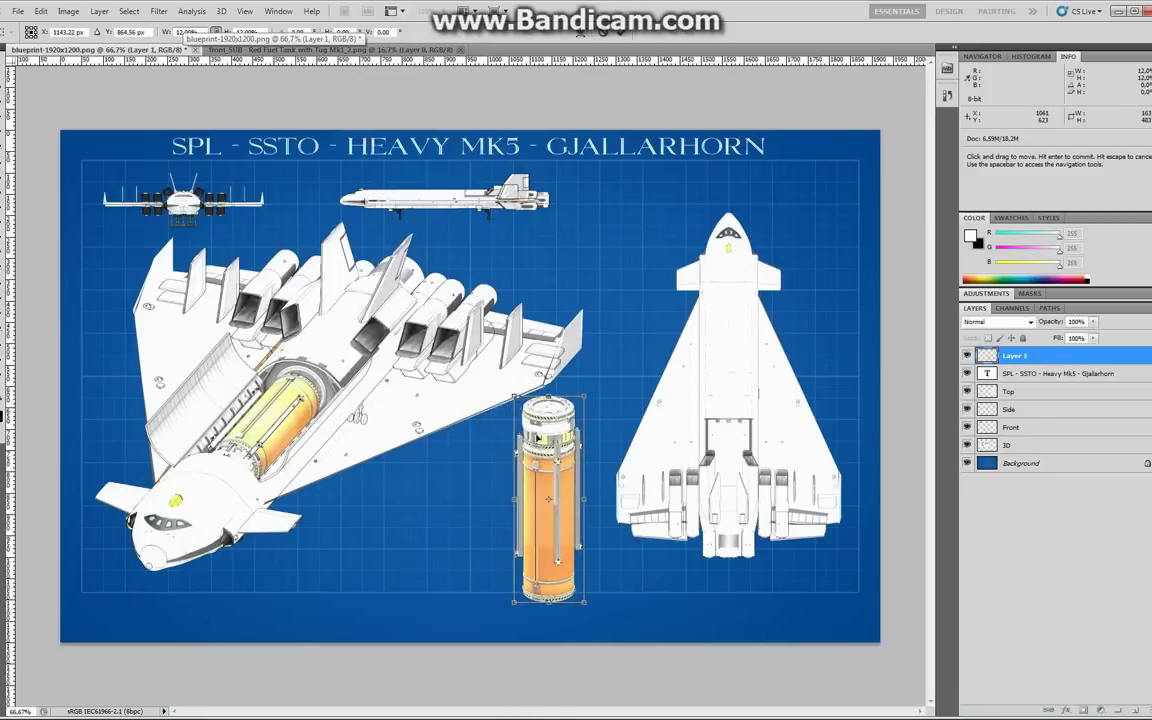
pyautogui.doubleClick(186, 32)
pyautogui.write('1')
pyautogui.press('Return')
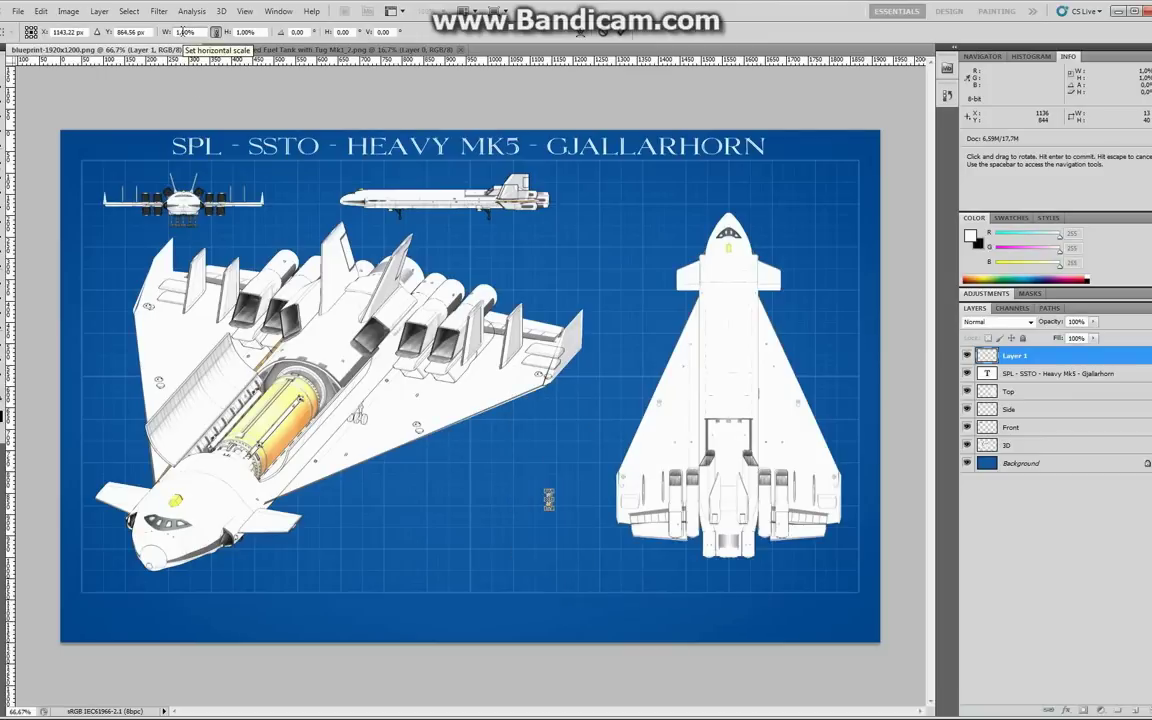
pyautogui.write('10')
pyautogui.press('Return')
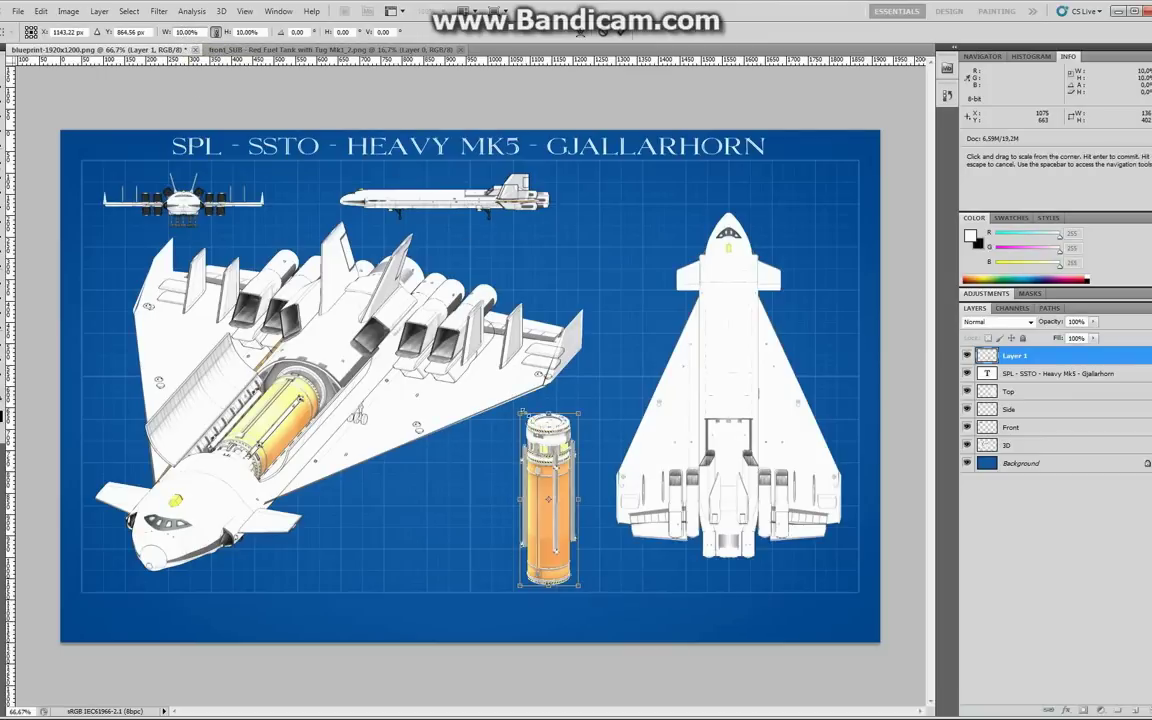
pyautogui.moveTo(541, 436); pyautogui.dragTo(525, 432)
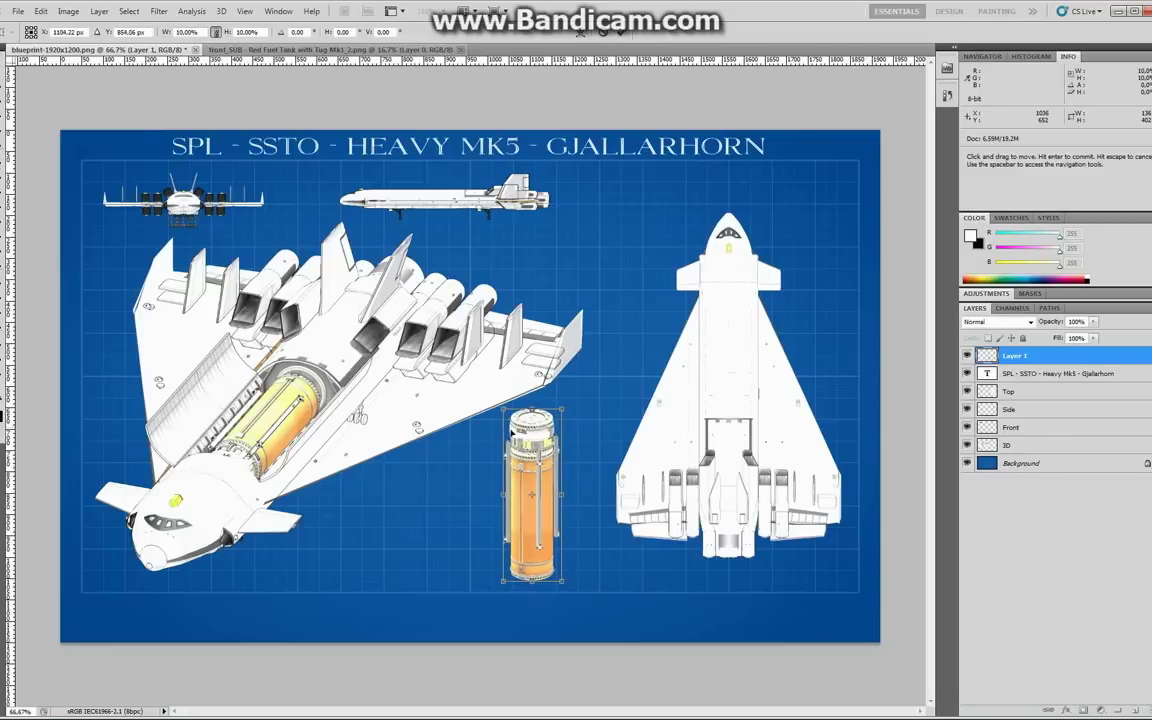
pyautogui.click(621, 37)
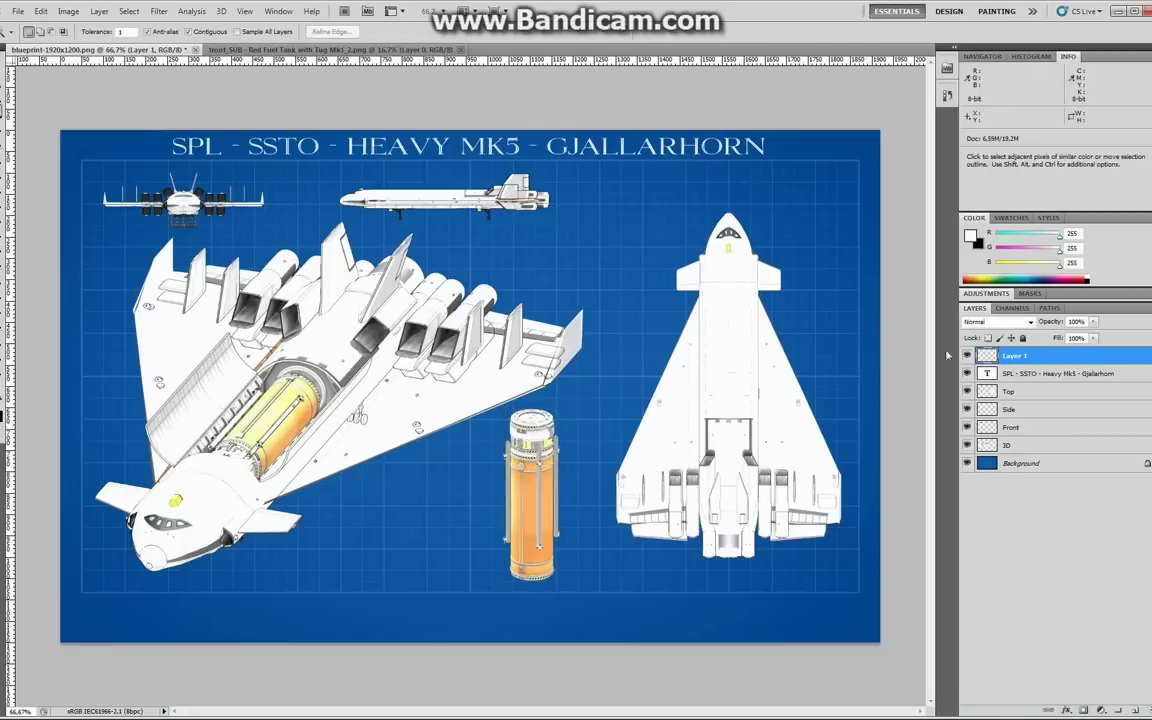
# Step: Rename the tank's layer to Tank
pyautogui.doubleClick(1016, 356)
pyautogui.write('Tank')
pyautogui.click(1041, 545)
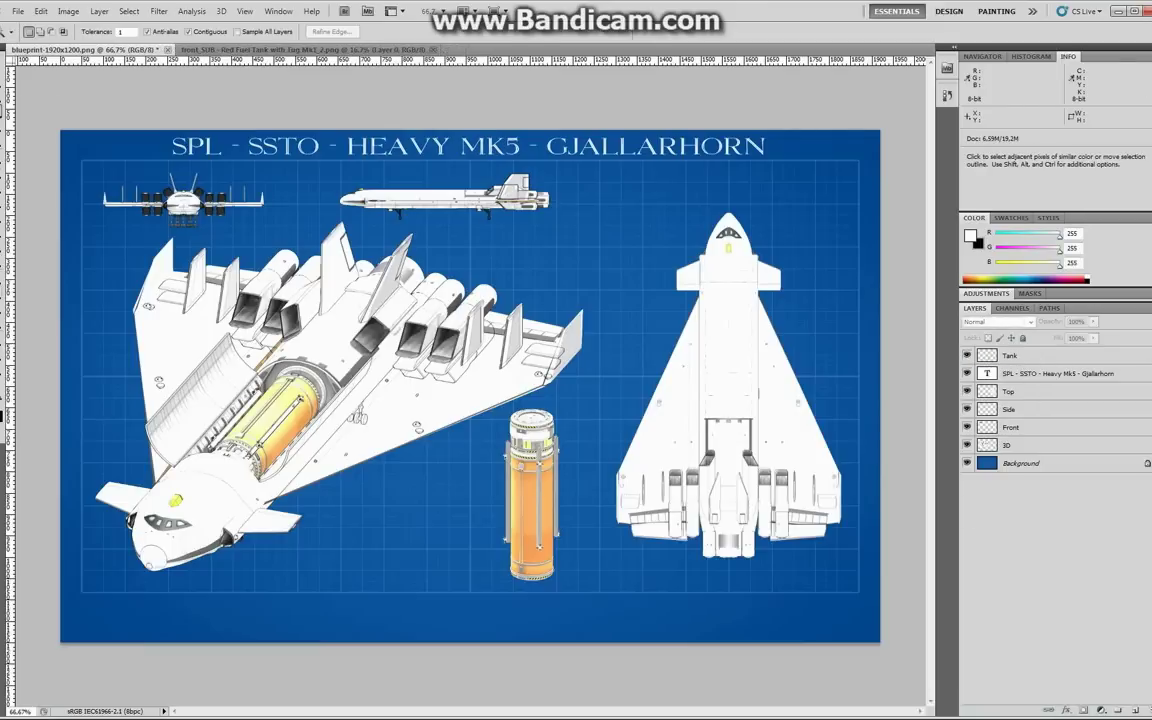
# Step: Set the Type tool to Arial at 12 pt
pyautogui.press('t')
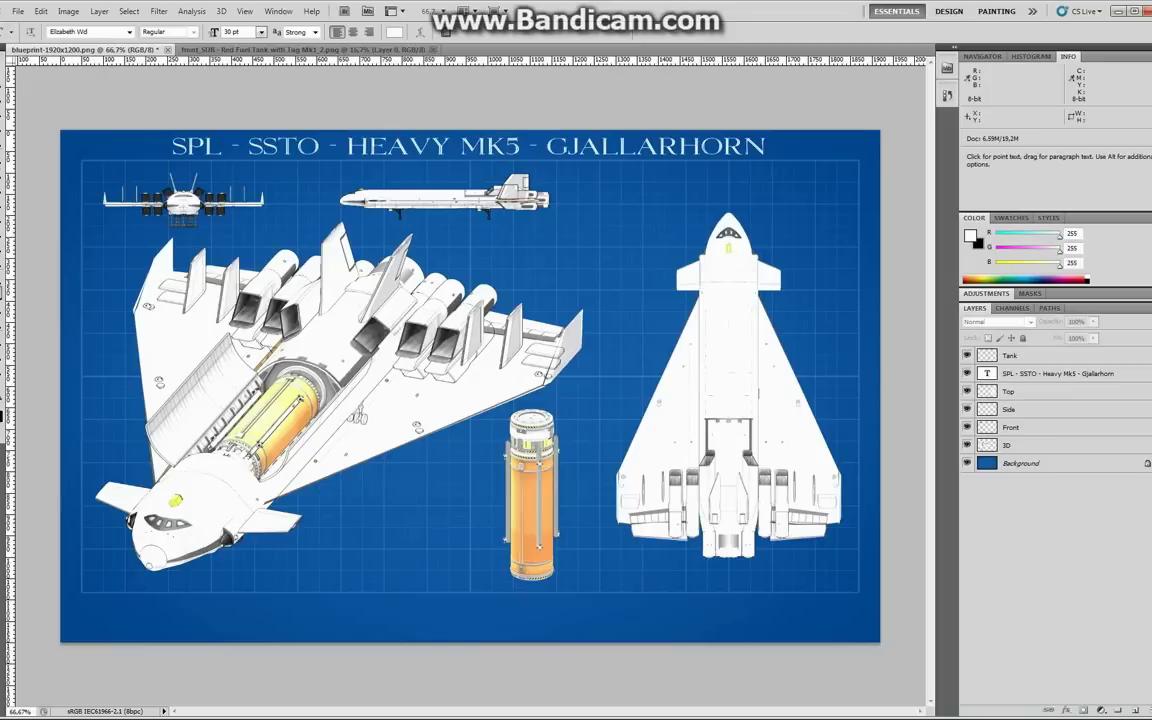
pyautogui.click(121, 32)
pyautogui.scroll(10, 210, 115)
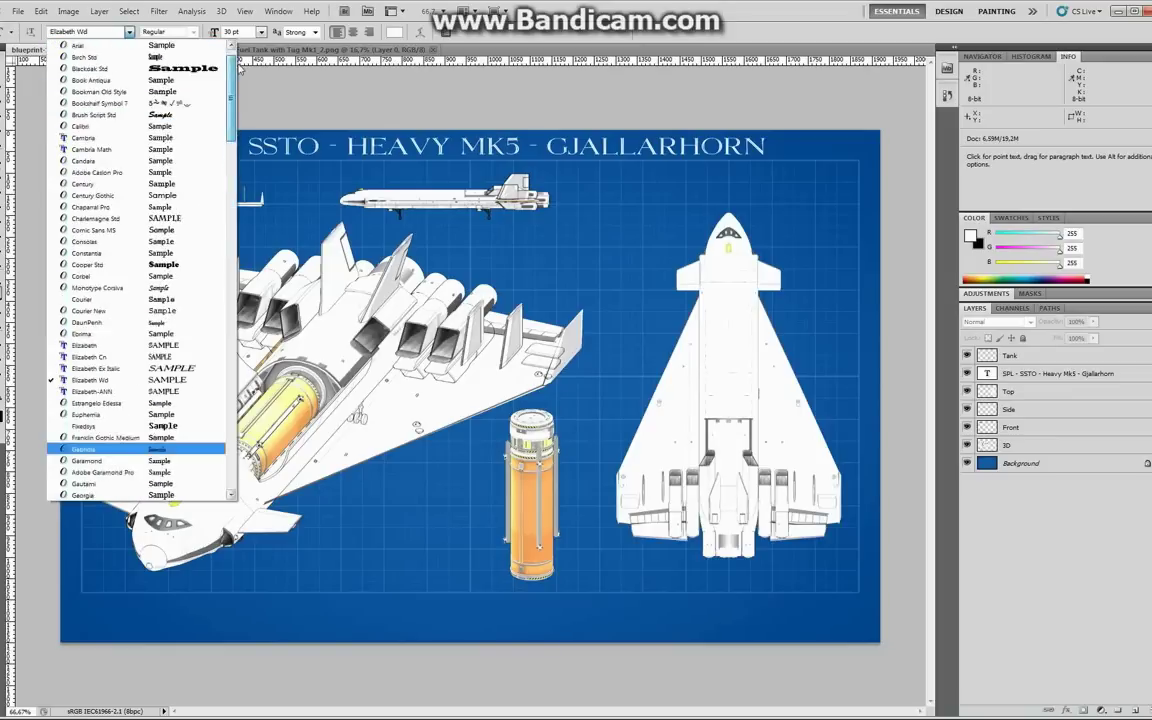
pyautogui.click(129, 67)
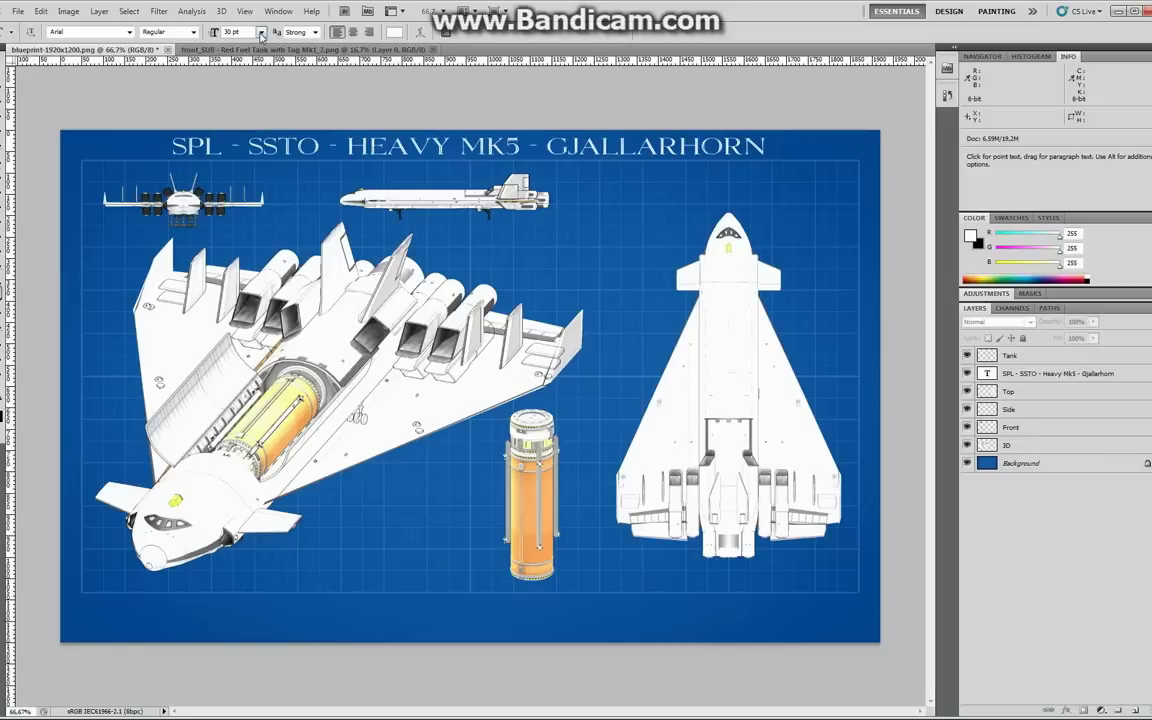
pyautogui.click(260, 32)
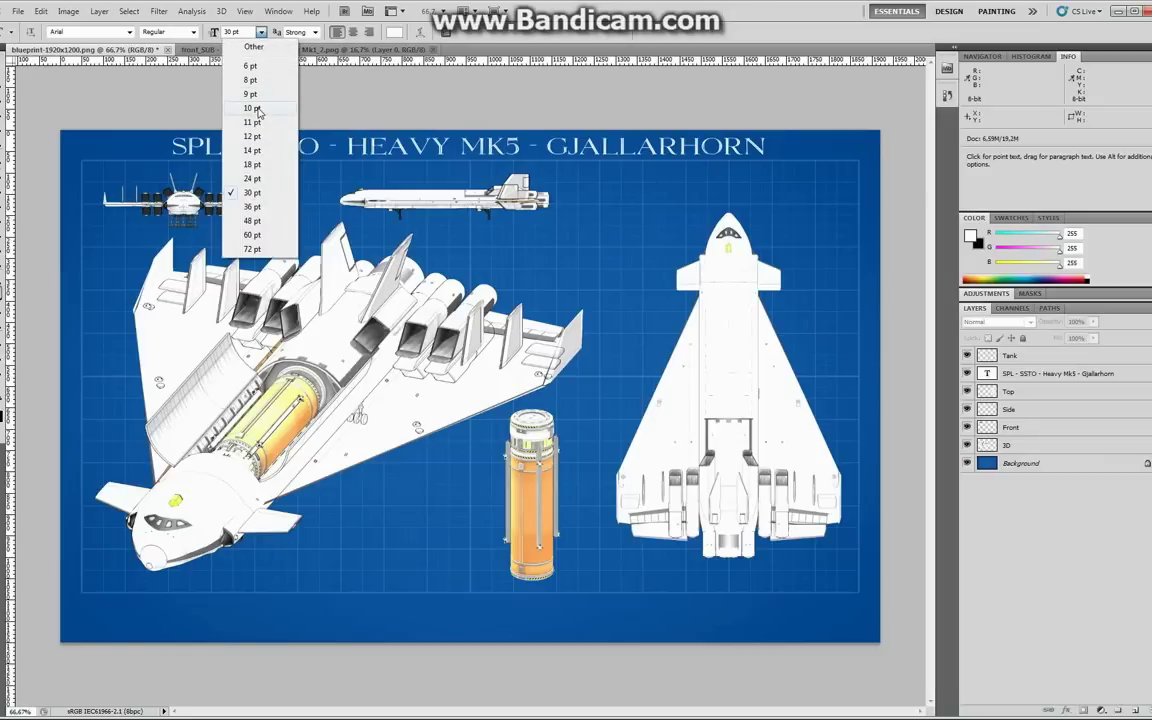
pyautogui.click(252, 136)
# Step: Type the caption 'Tank:', 'Mass: 44,360 kg', 'Parts: 31' left of the fuel tank
pyautogui.click(368, 494)
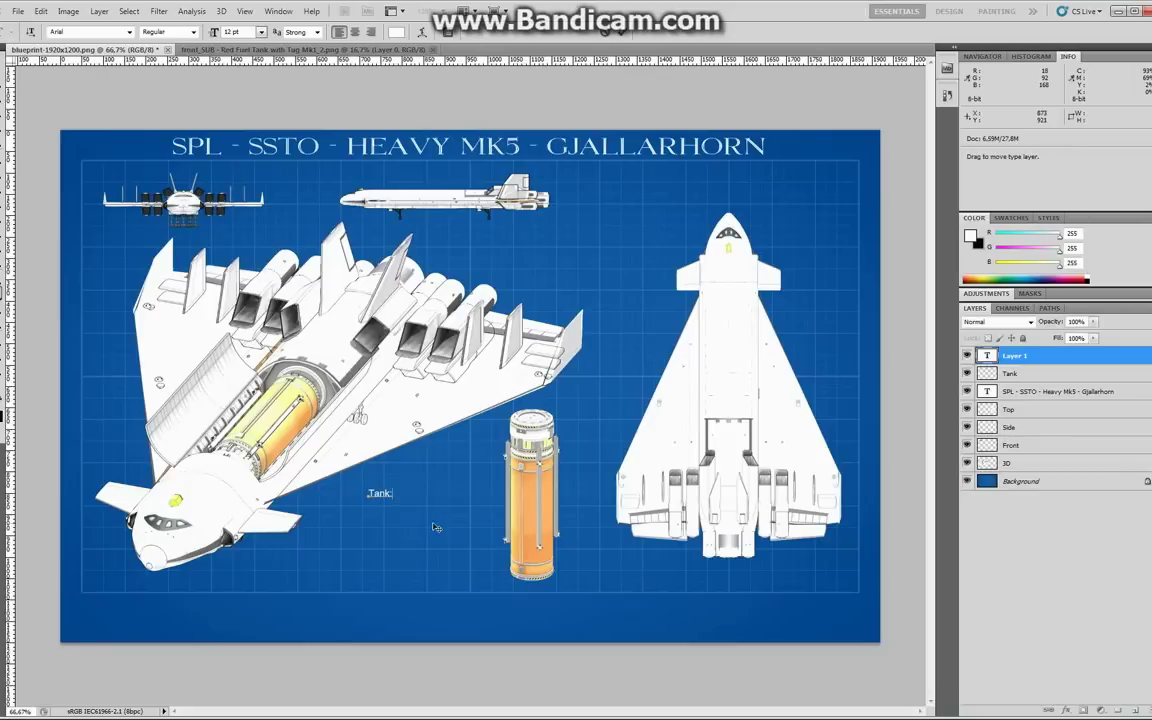
pyautogui.press('Return')
pyautogui.write('Mass:')
pyautogui.write('44,360 kh')
pyautogui.press('Return')
pyautogui.write('Parts:')
pyautogui.press('Tab')
pyautogui.write('3')
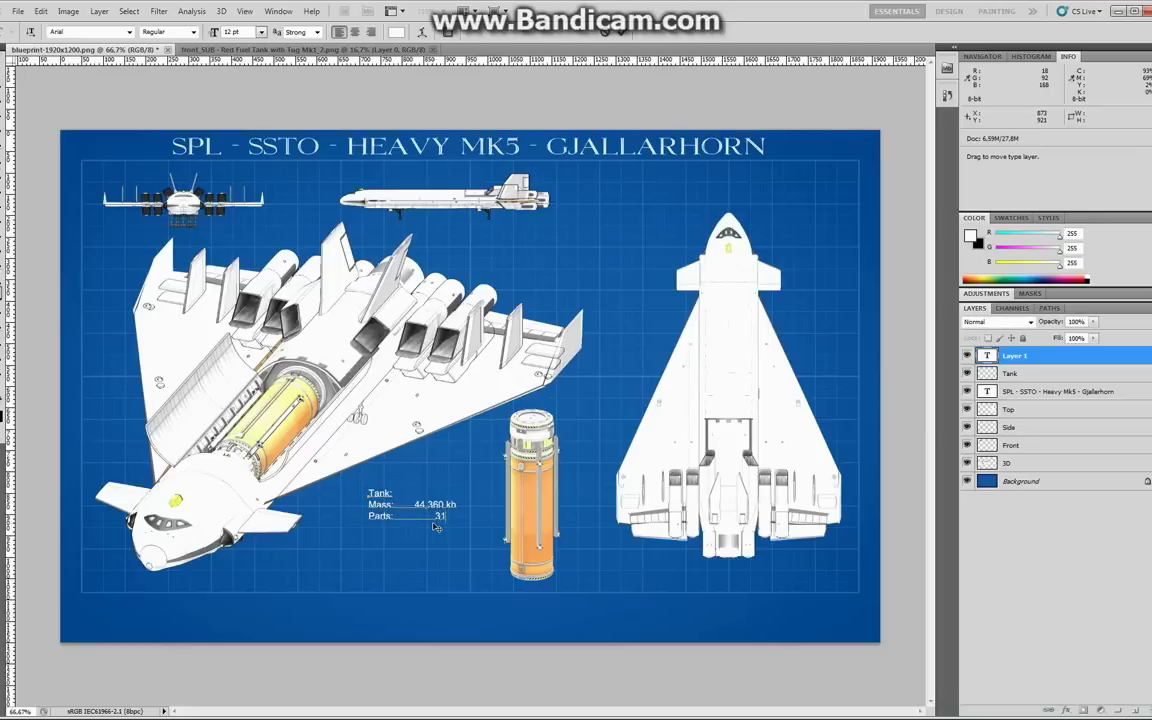
# Step: Make the Mass and Parts lines 10 pt and commit the caption
pyautogui.moveTo(458, 505); pyautogui.dragTo(450, 505)
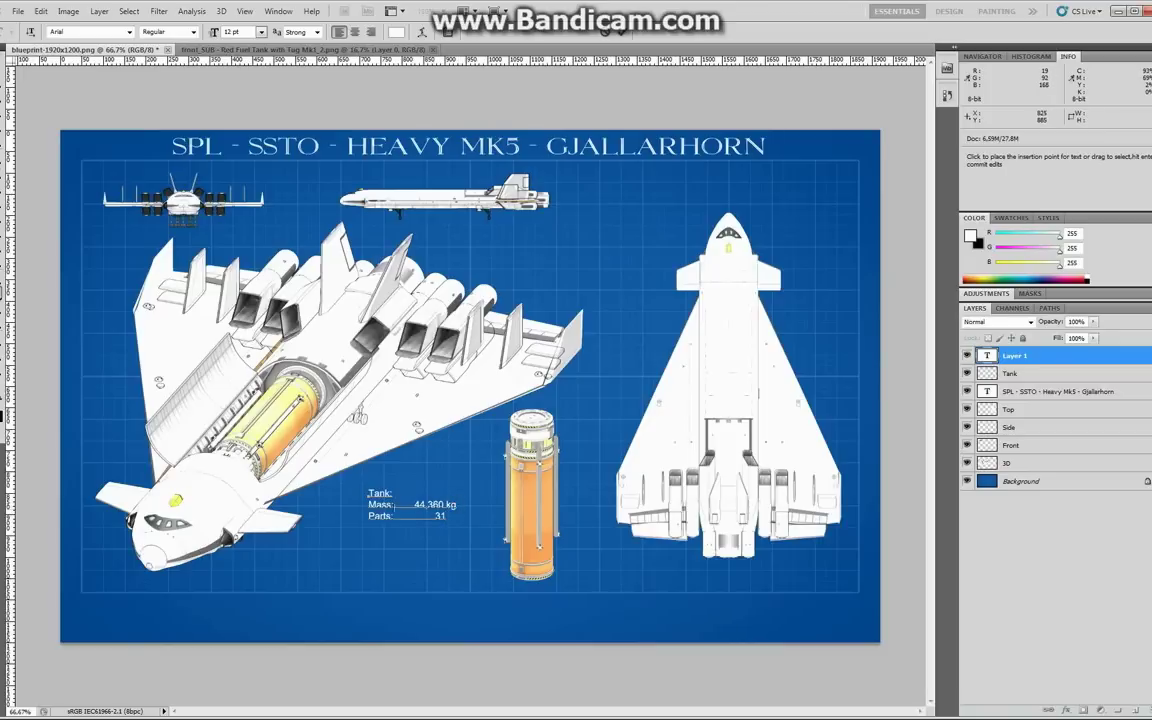
pyautogui.moveTo(368, 494); pyautogui.dragTo(449, 517)
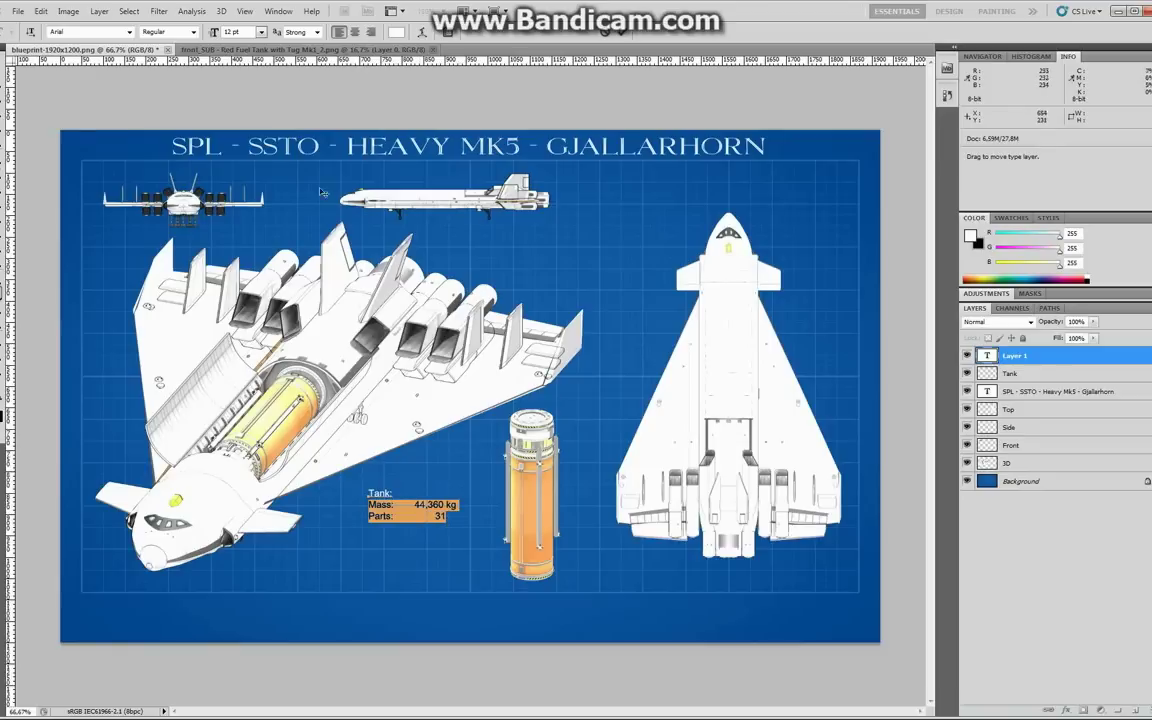
pyautogui.click(262, 34)
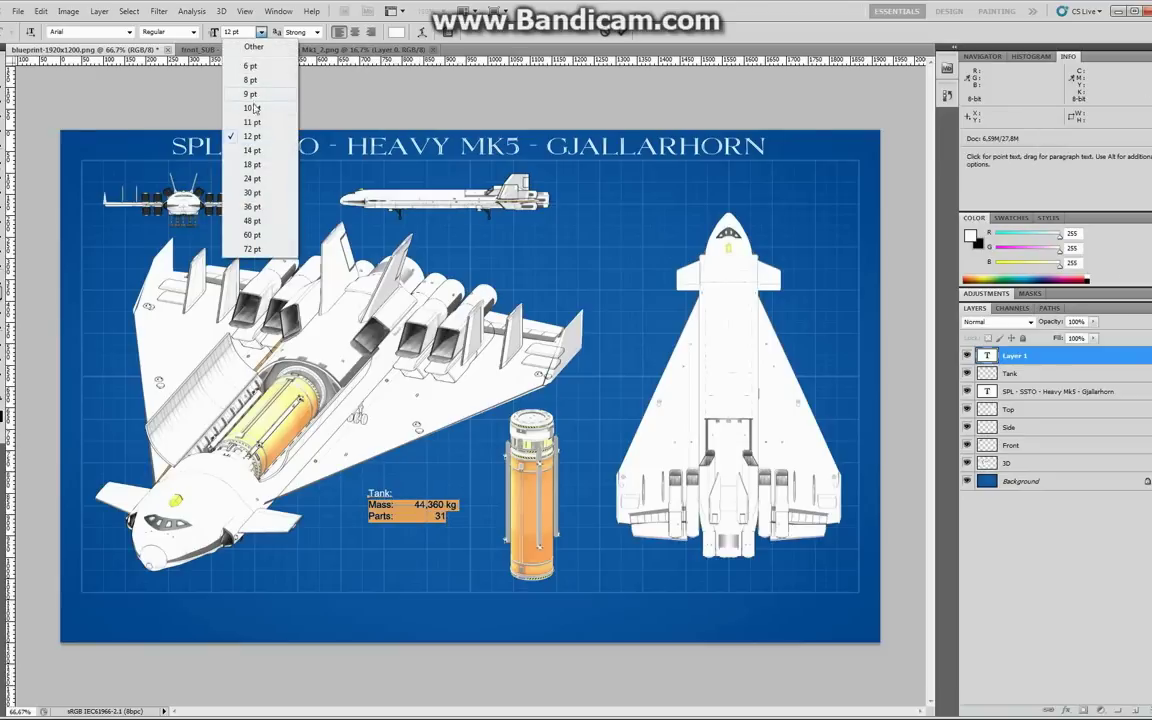
pyautogui.click(252, 109)
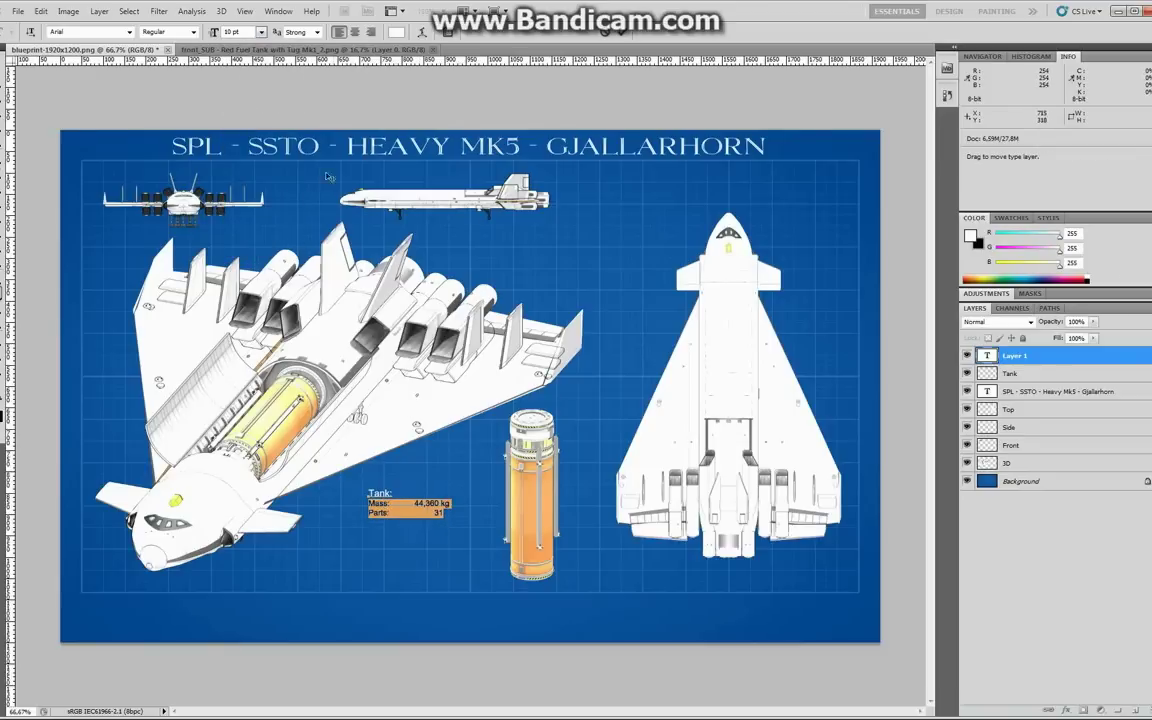
pyautogui.click(620, 31)
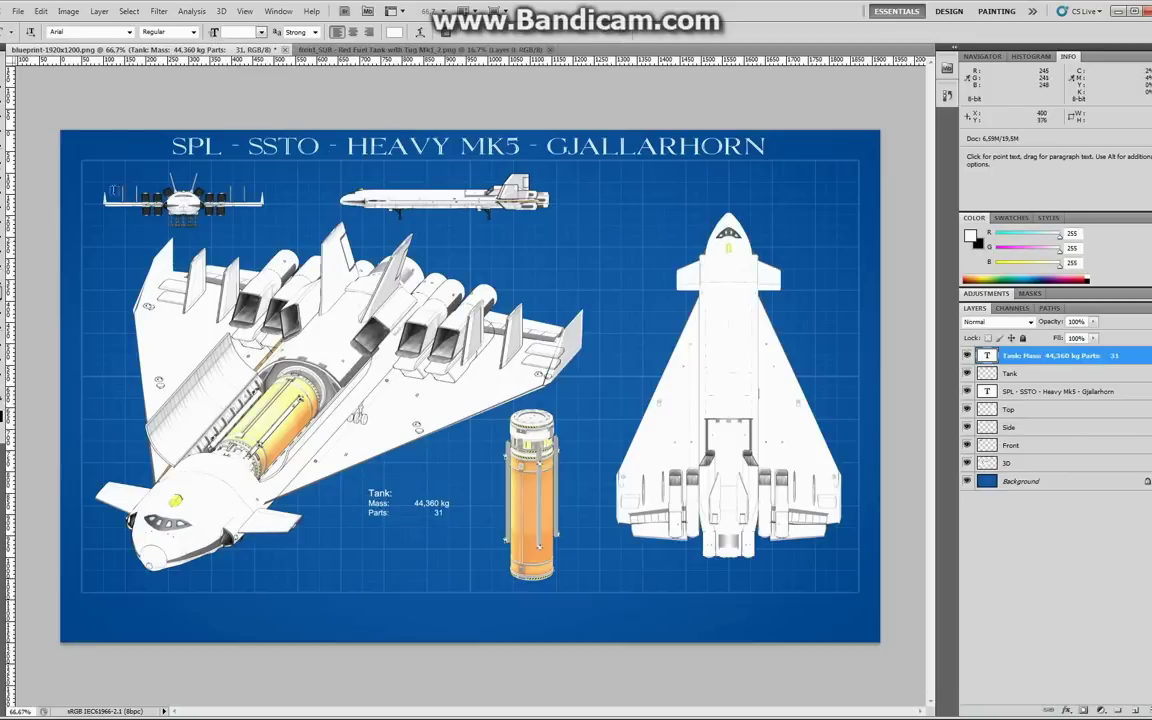
# Step: Move the stats caption up beside the top of the fuel tank
pyautogui.press('v')
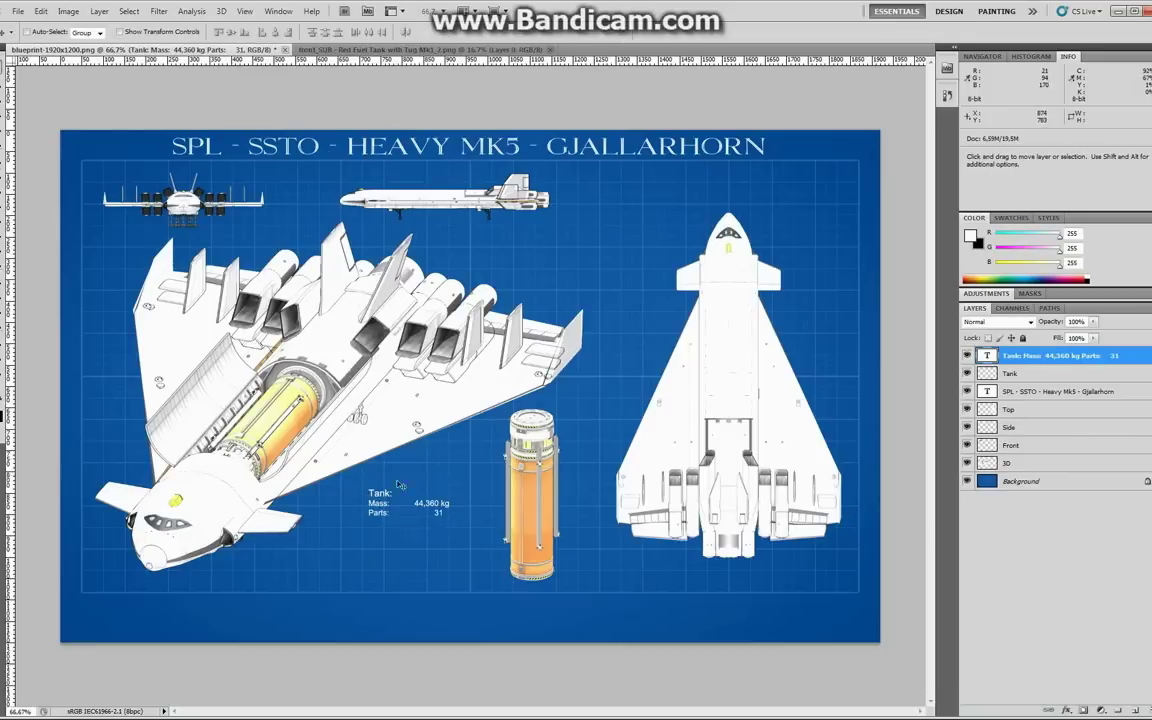
pyautogui.moveTo(467, 467); pyautogui.dragTo(657, 370)
pyautogui.moveTo(570, 396); pyautogui.dragTo(570, 392)
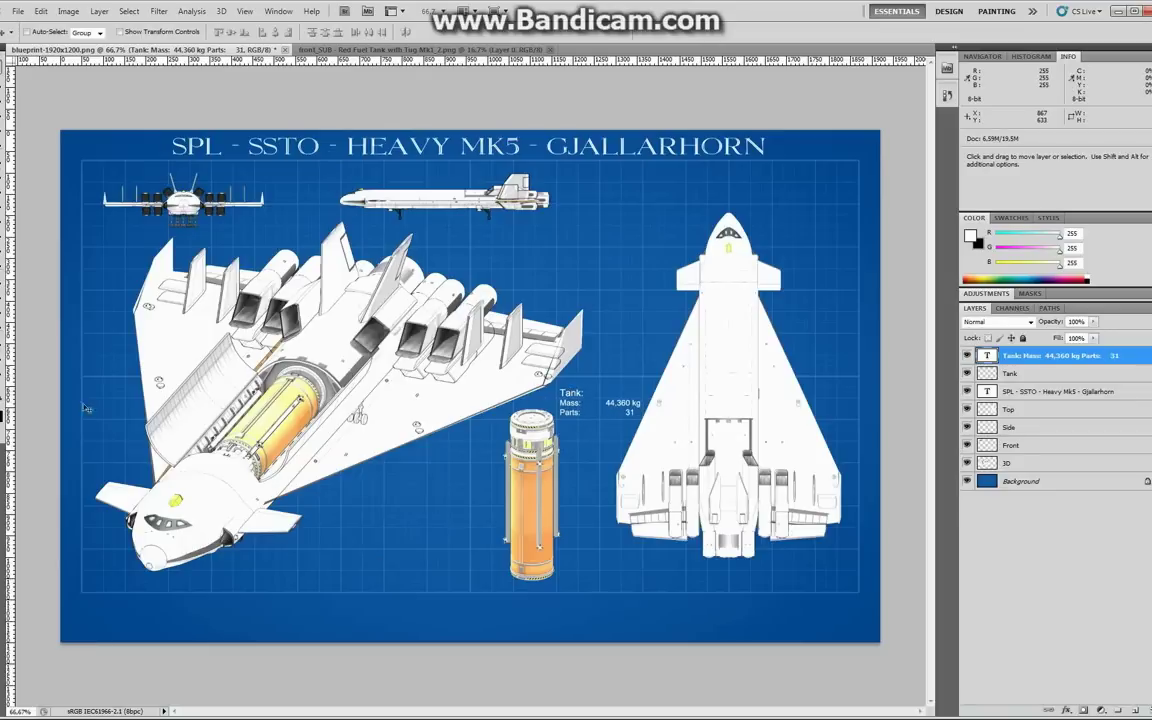
# Step: Draw an 8 px connector line from the cutaway's inner tank to the orange fuel tank
pyautogui.click(4, 294)
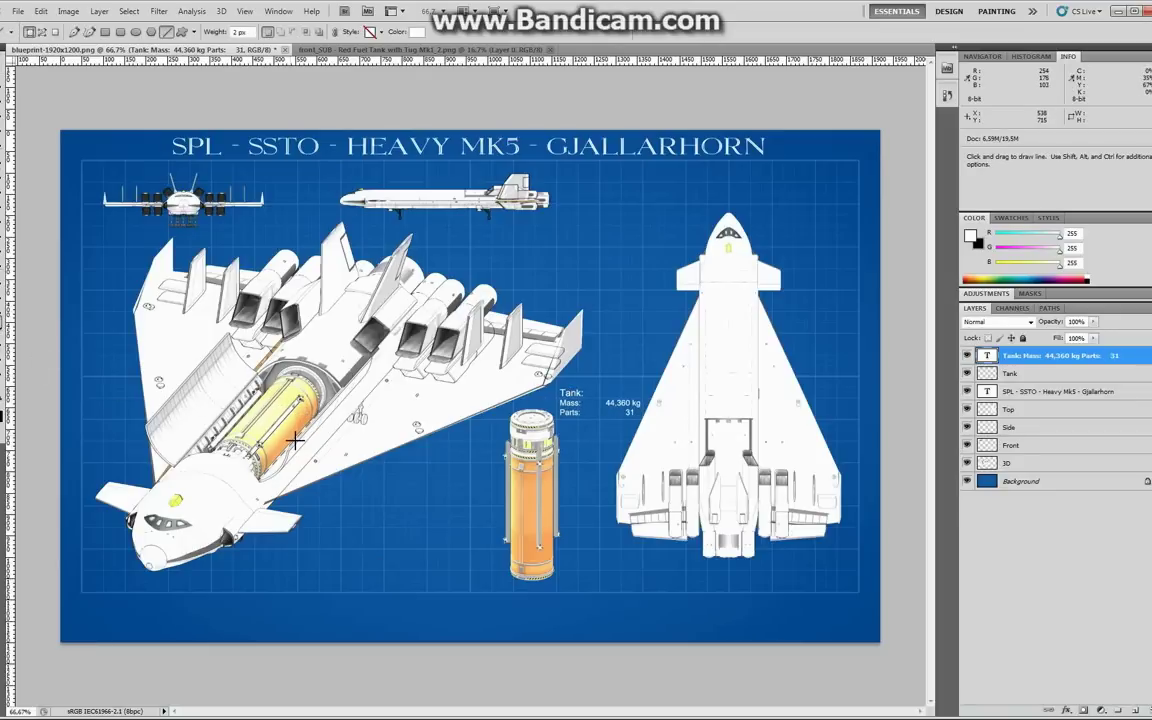
pyautogui.moveTo(295, 439); pyautogui.dragTo(499, 456)
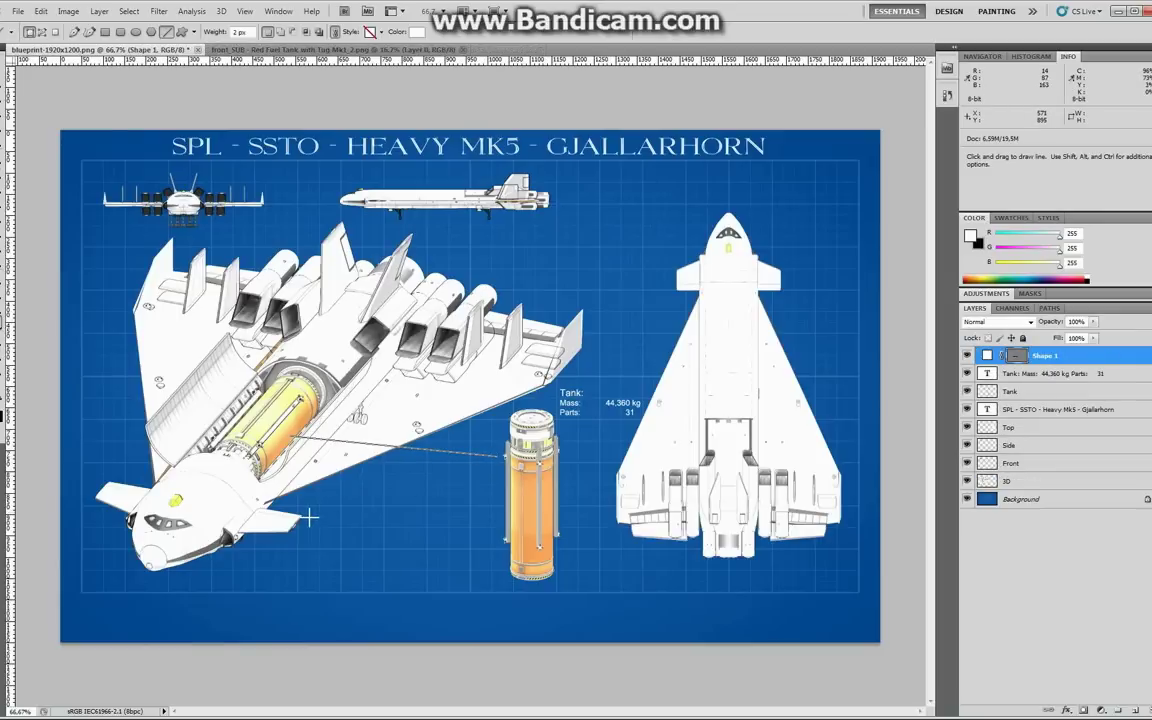
pyautogui.click(220, 32)
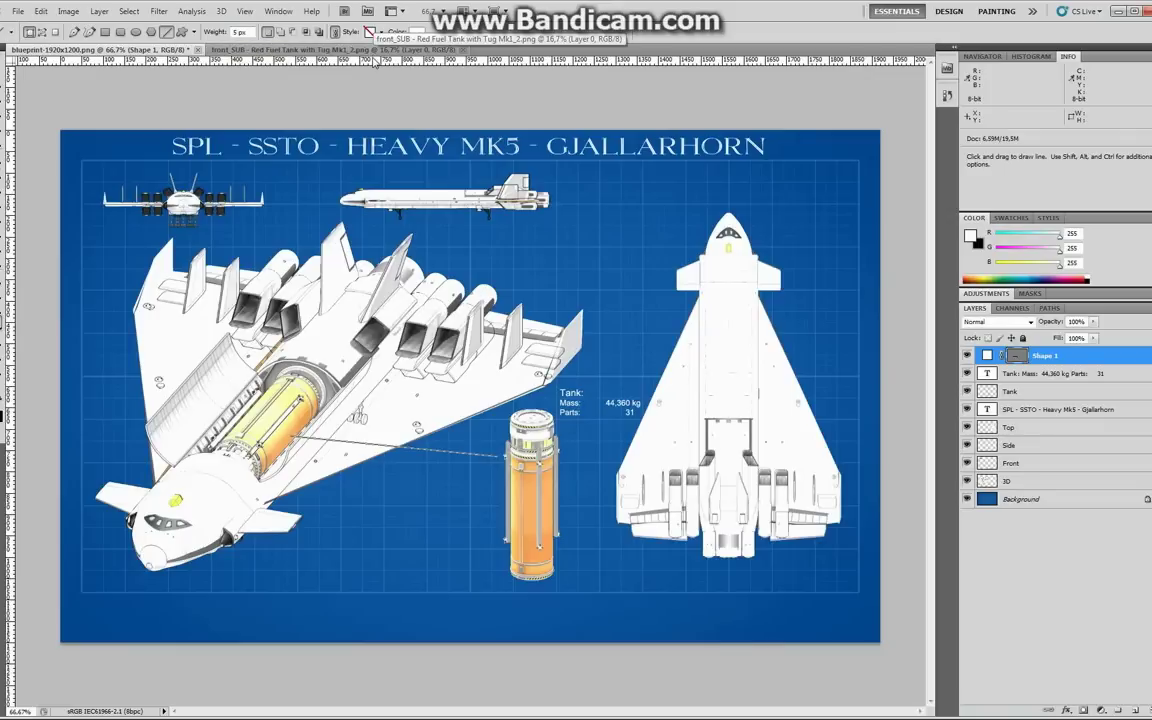
pyautogui.hotkey('ctrl', 'z')
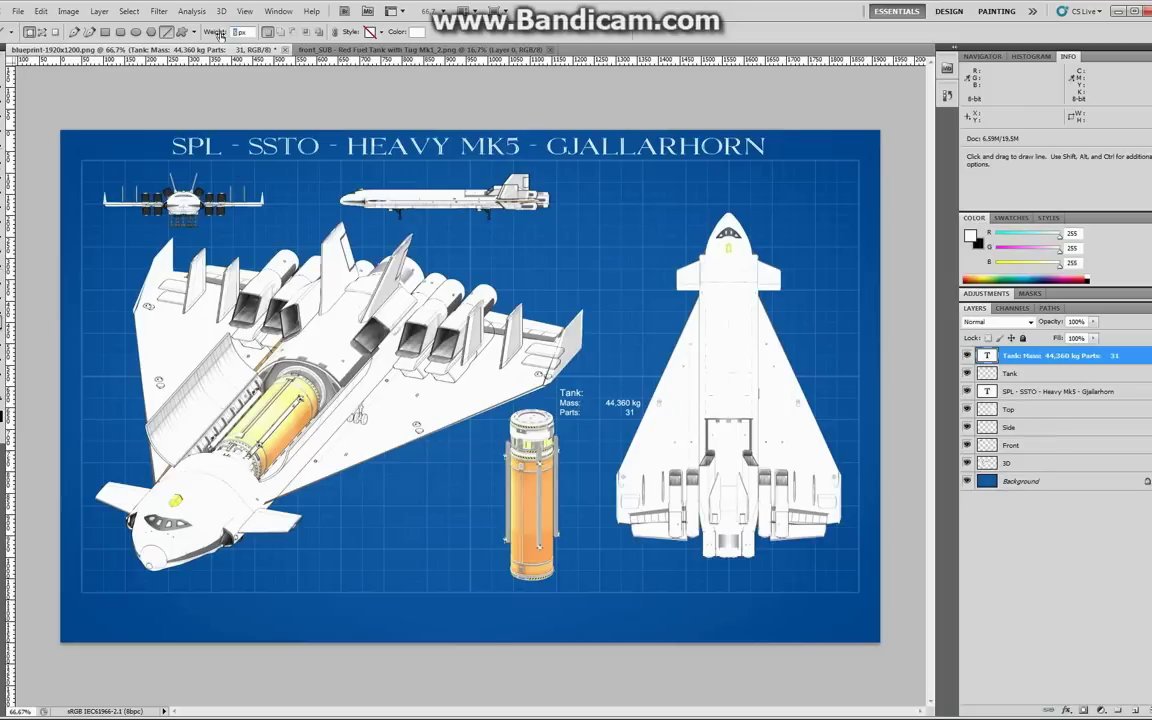
pyautogui.moveTo(200, 32); pyautogui.dragTo(212, 30)
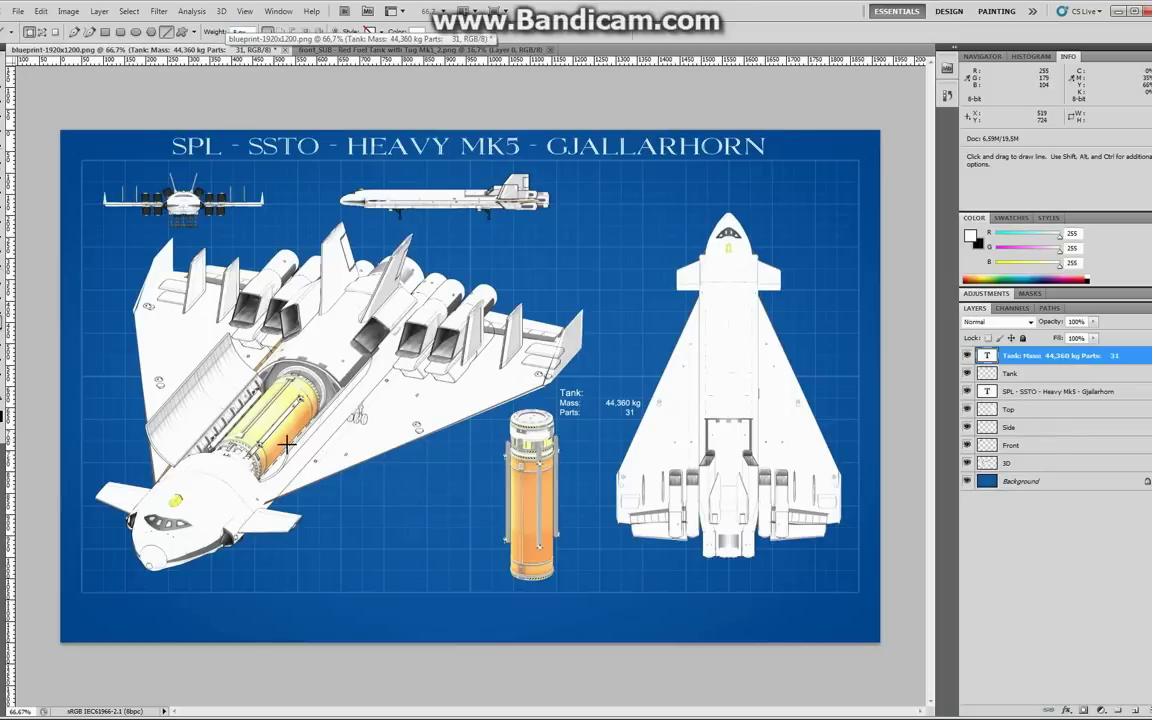
pyautogui.moveTo(283, 440); pyautogui.dragTo(467, 441)
pyautogui.press('a')
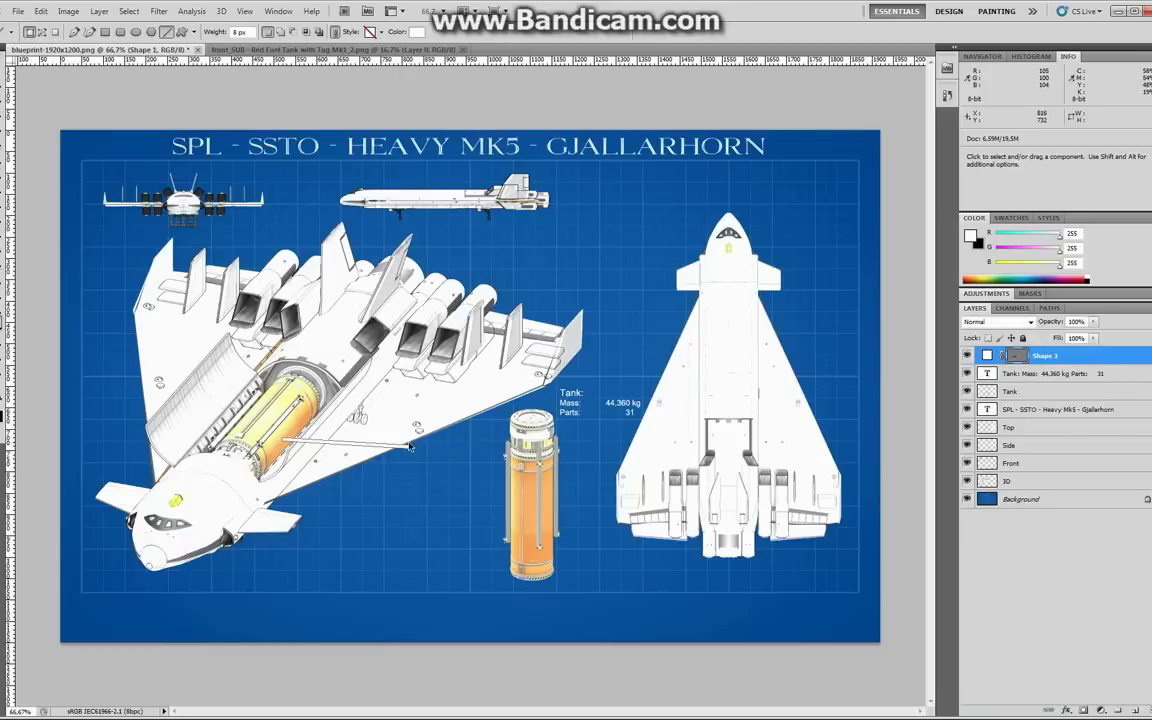
pyautogui.hotkey('ctrl', 'z')
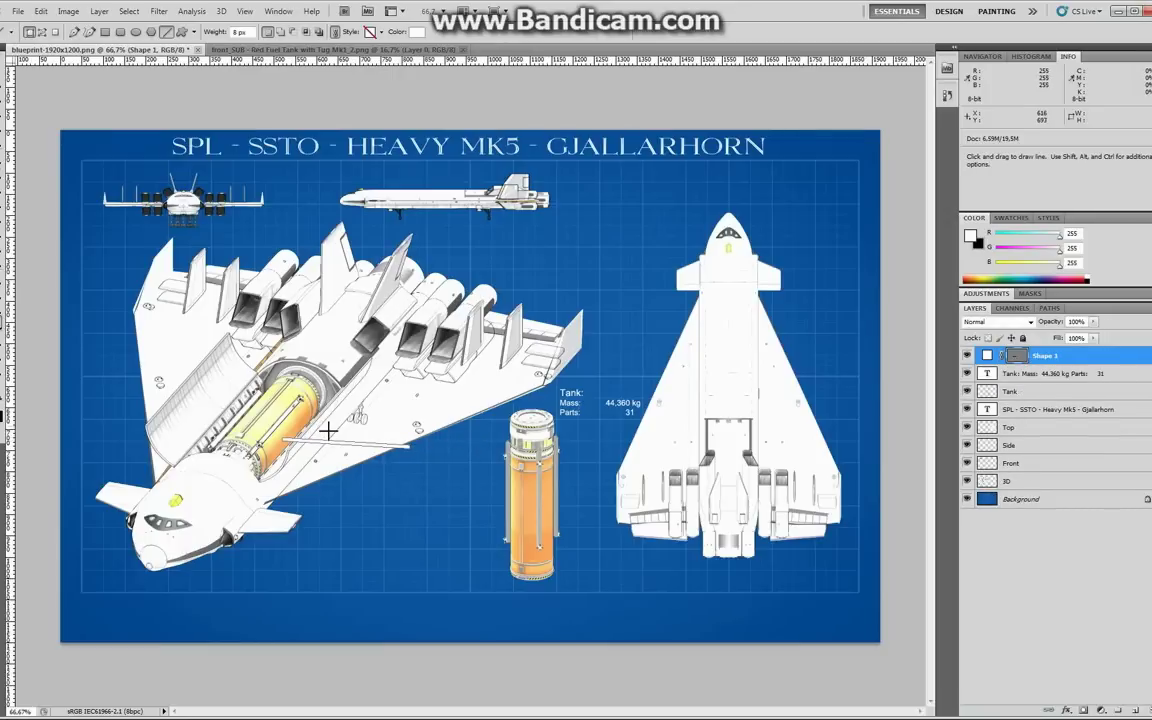
pyautogui.click(38, 12)
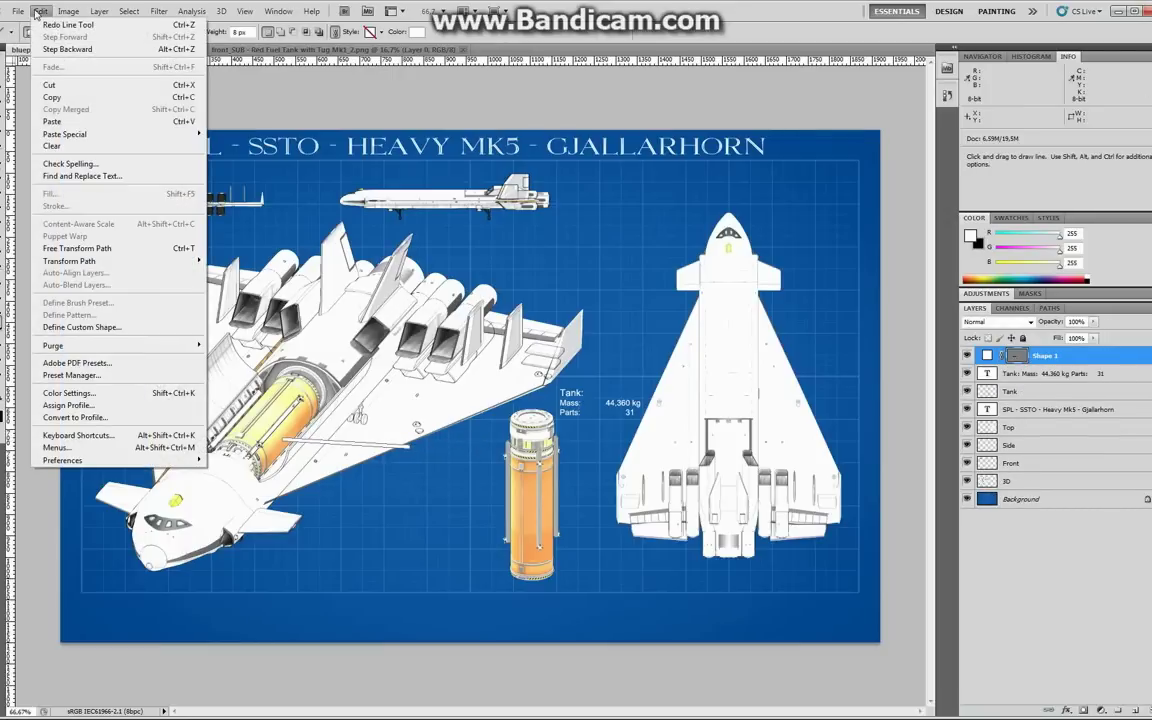
pyautogui.click(62, 49)
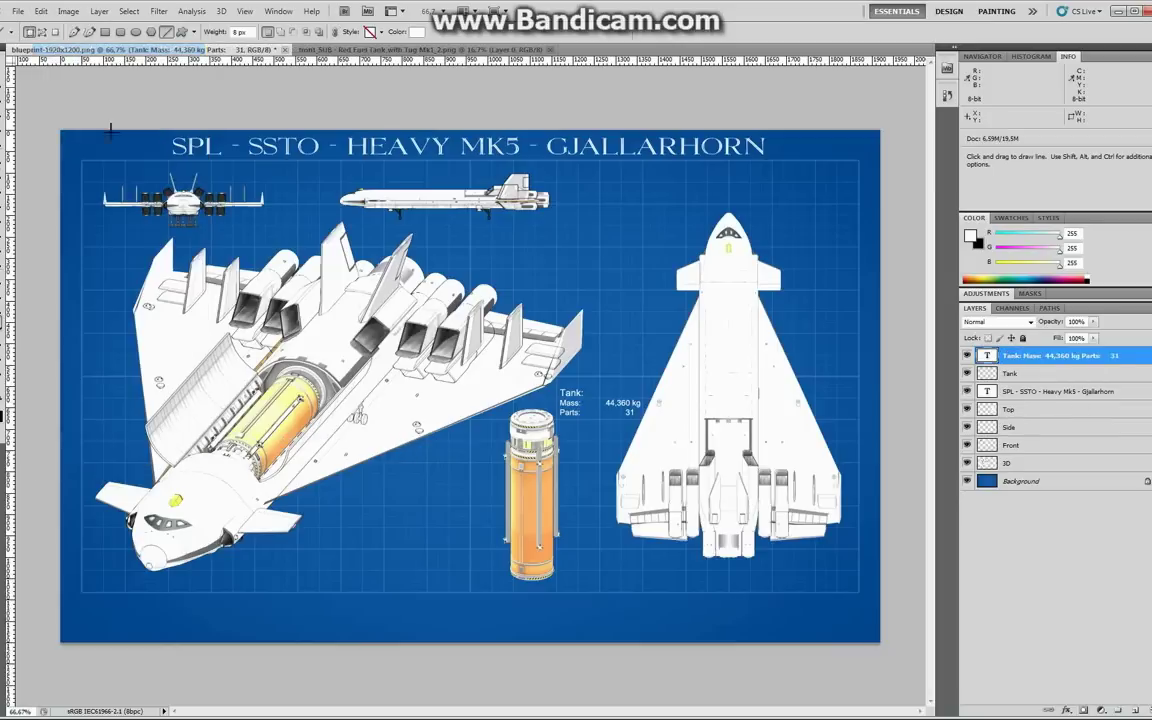
pyautogui.moveTo(301, 426); pyautogui.dragTo(503, 448)
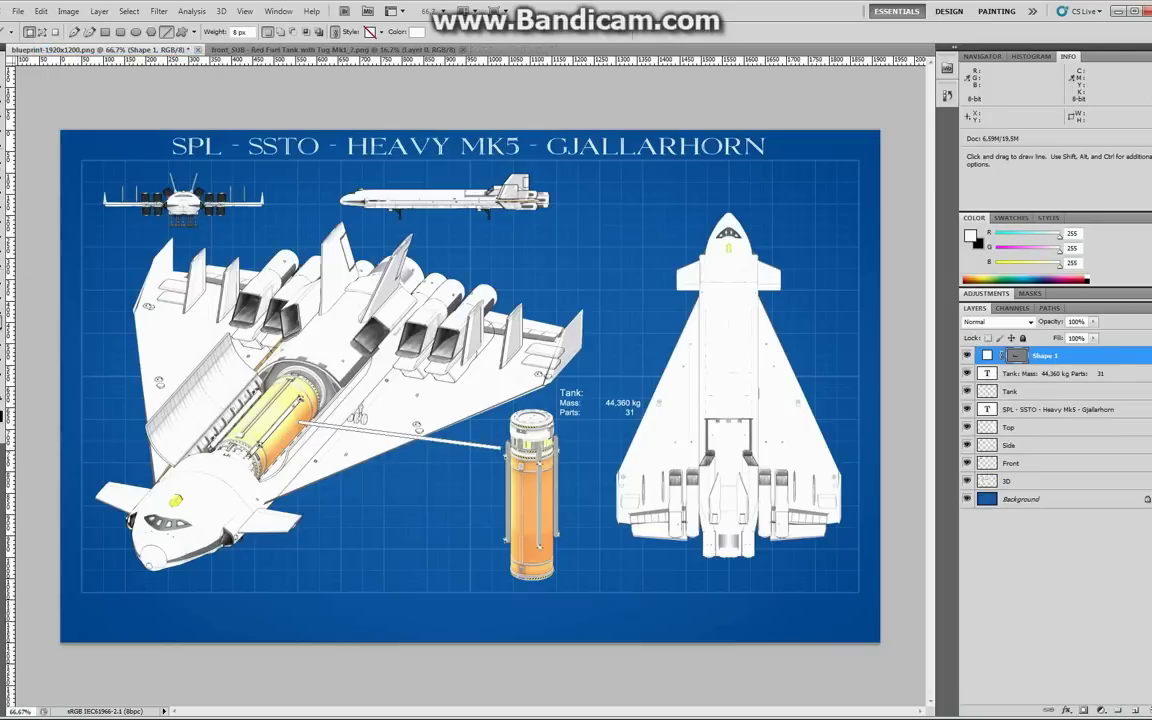
pyautogui.press('t')
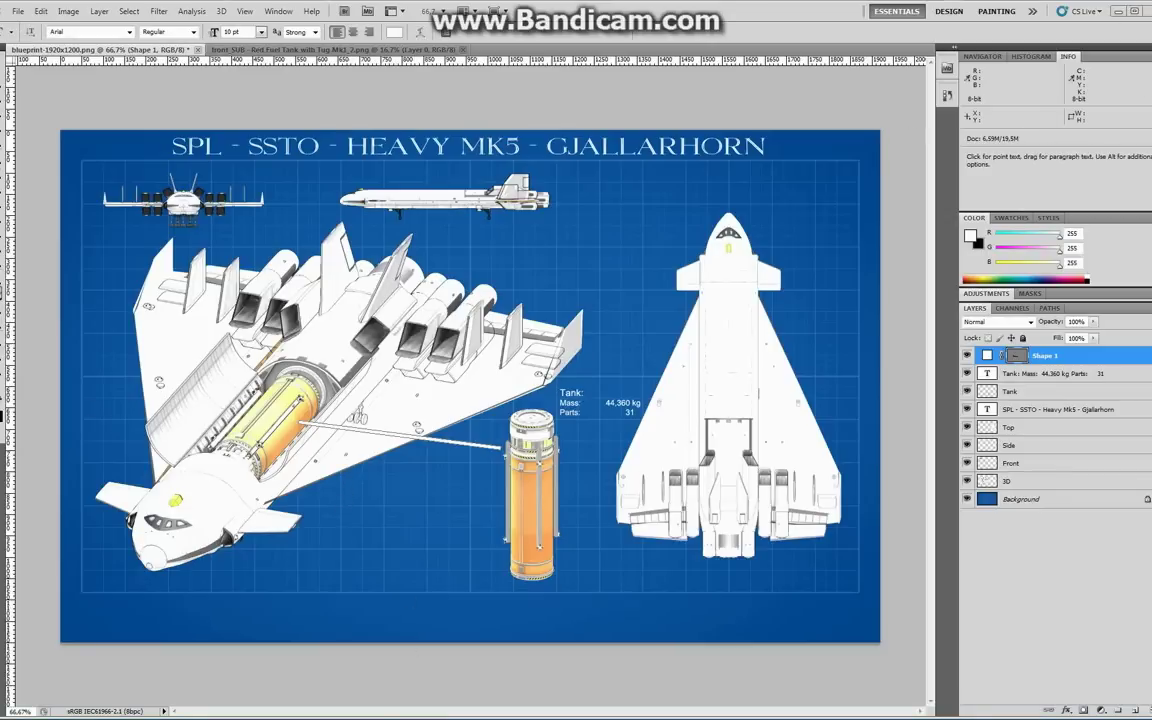
# Step: Type the Vessel caption below the cutaway: Delta-V 4,309, Mass 155,359 kg, TWR 1.01, Parts 131
pyautogui.click(338, 500)
pyautogui.write('Vessel:')
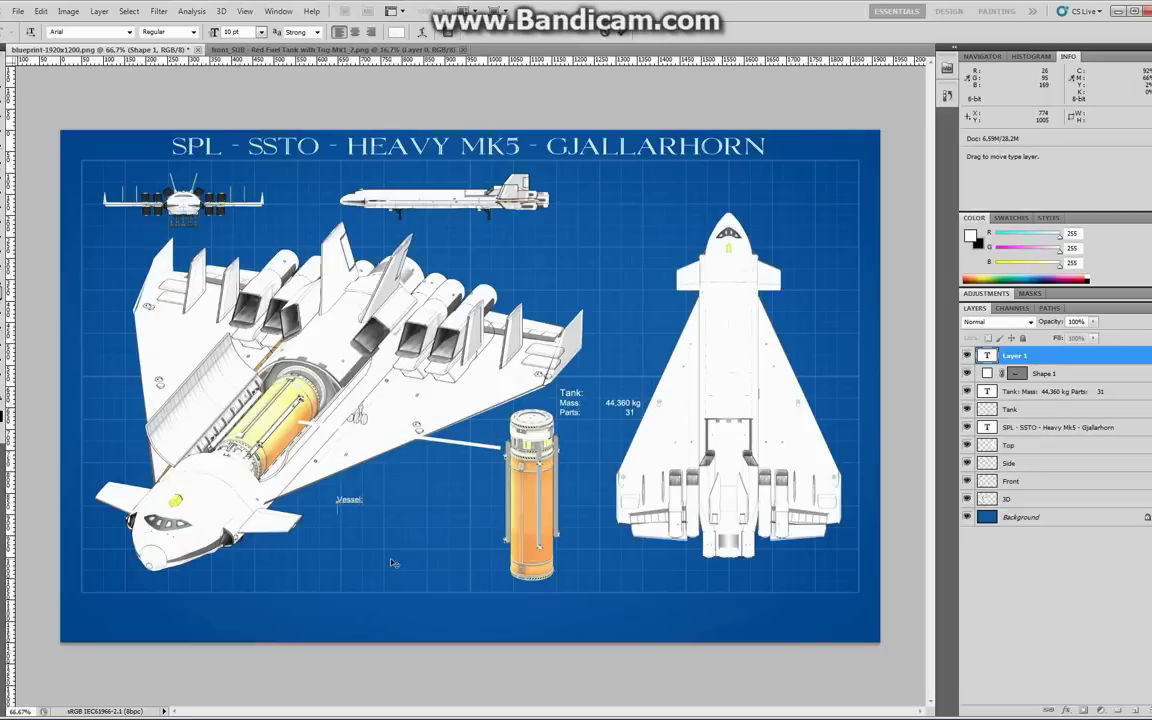
pyautogui.press('Return')
pyautogui.write('Delta-V')
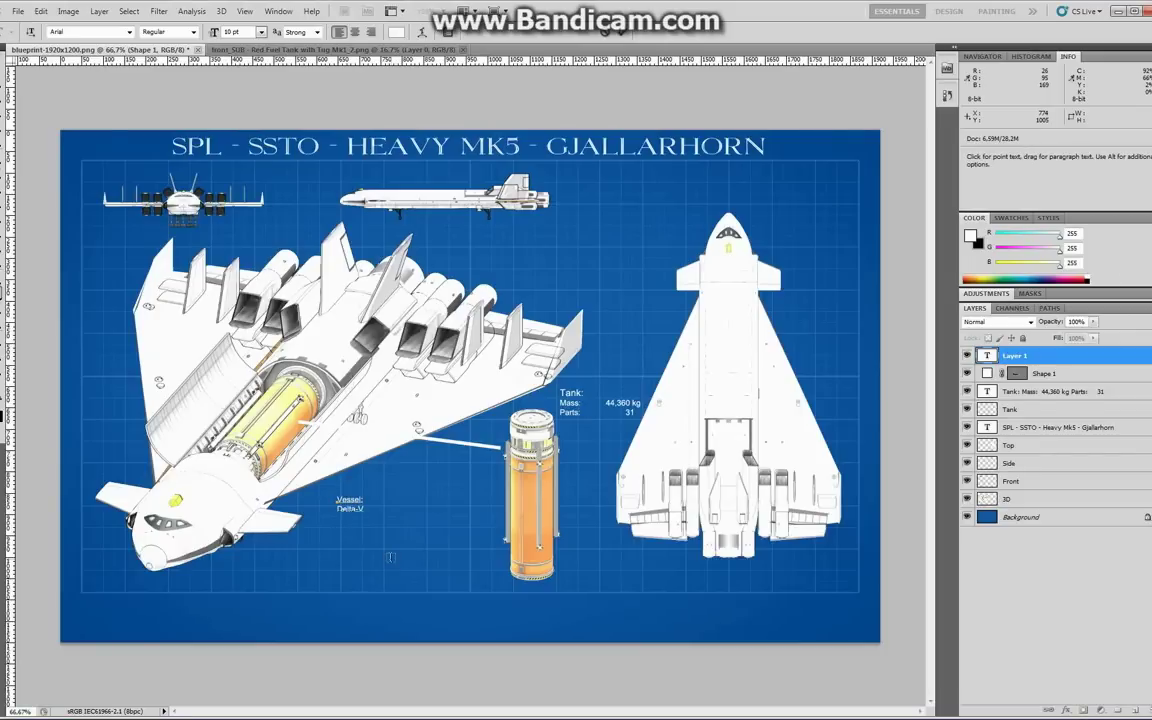
pyautogui.write(':')
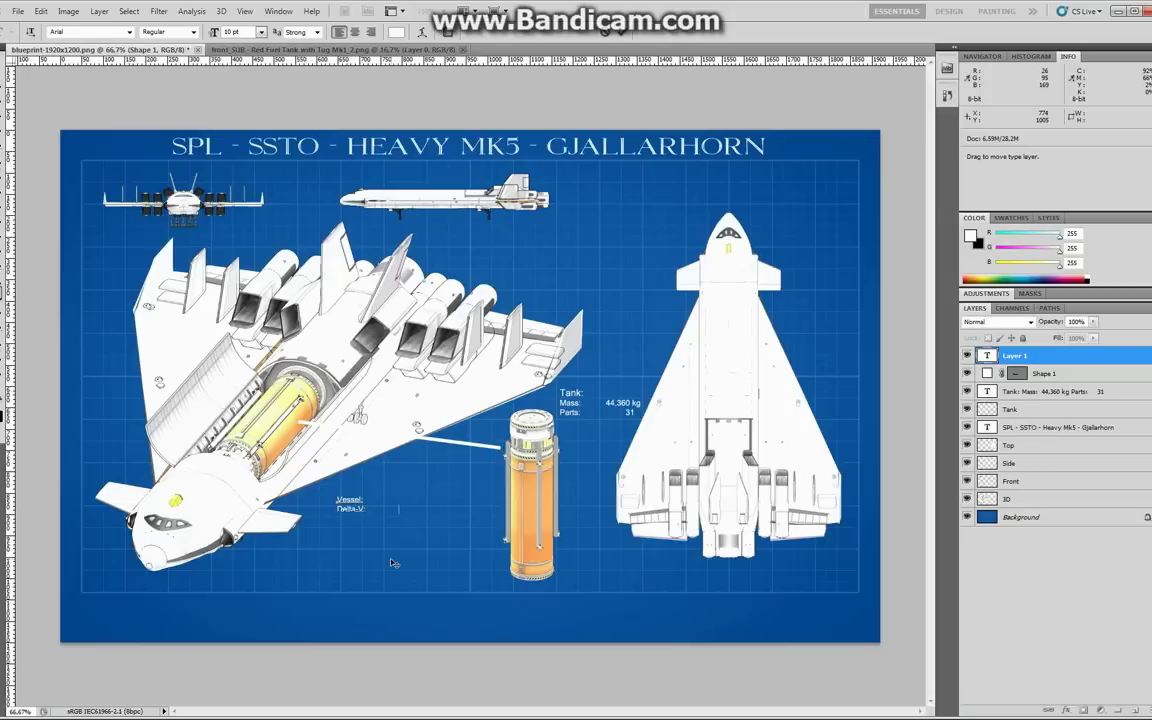
pyautogui.write('4.308')
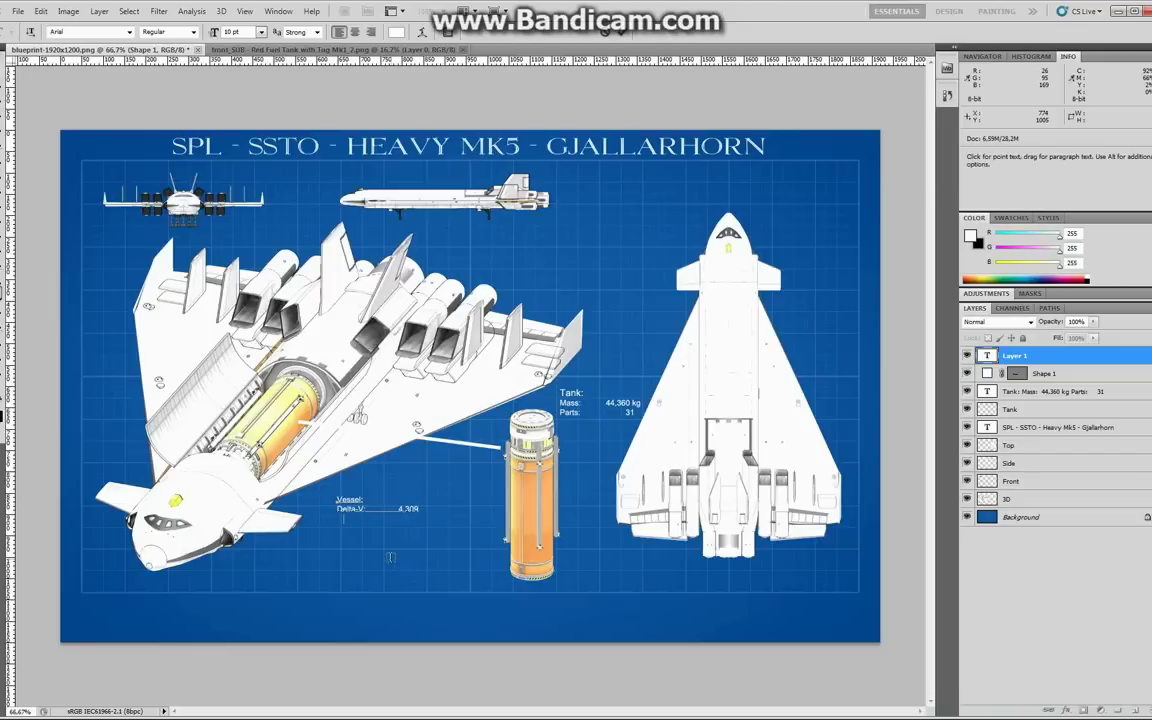
pyautogui.press('Return')
pyautogui.write('Mass:')
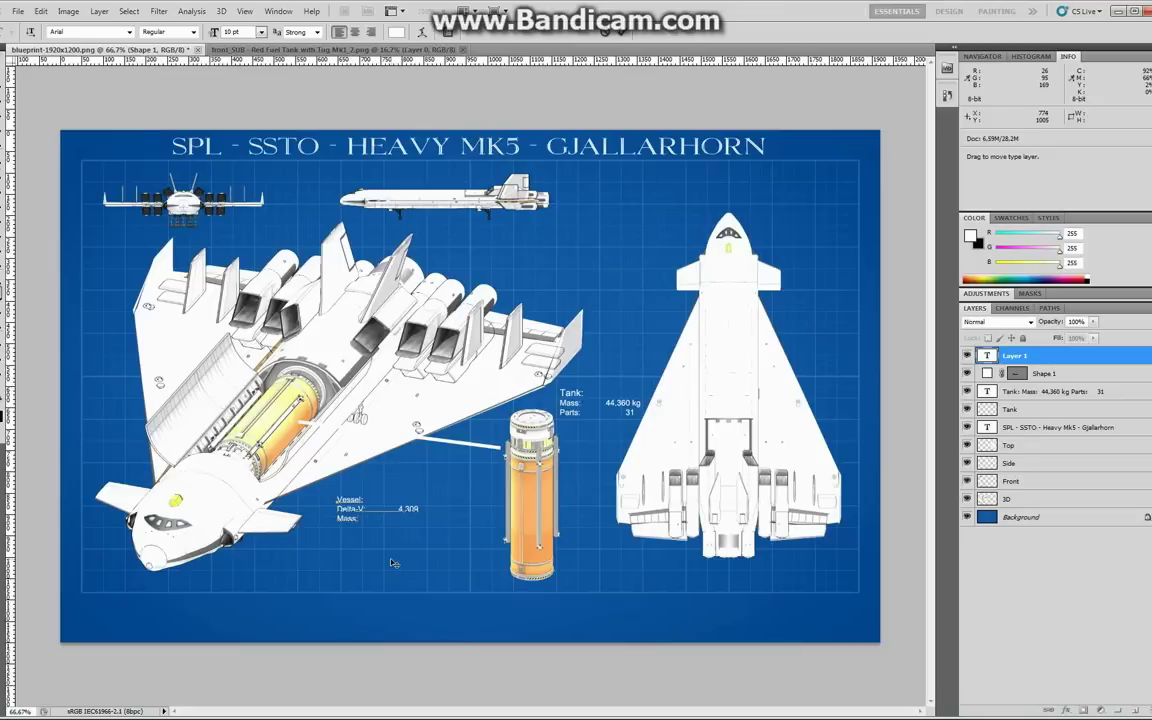
pyautogui.write('        155,359 kg')
pyautogui.press('Return')
pyautogui.write('T/W')
pyautogui.write('R:')
pyautogui.write('1')
pyautogui.write('.01')
pyautogui.press('Return')
pyautogui.write('Parts:')
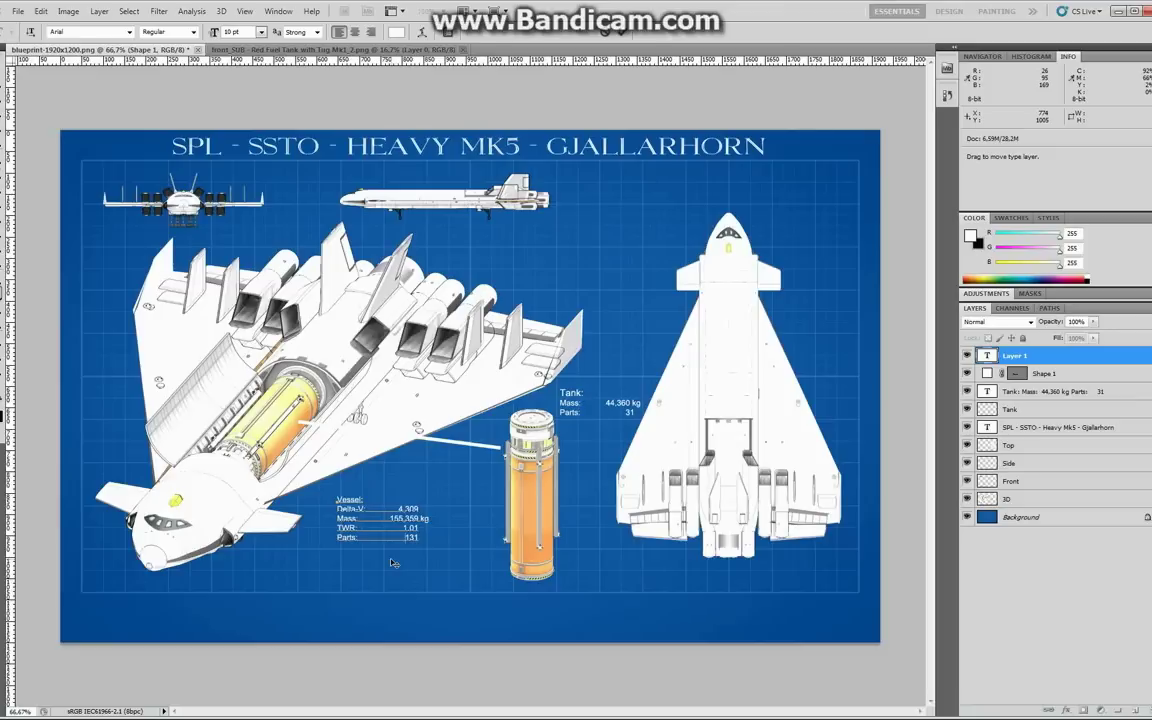
pyautogui.click(628, 32)
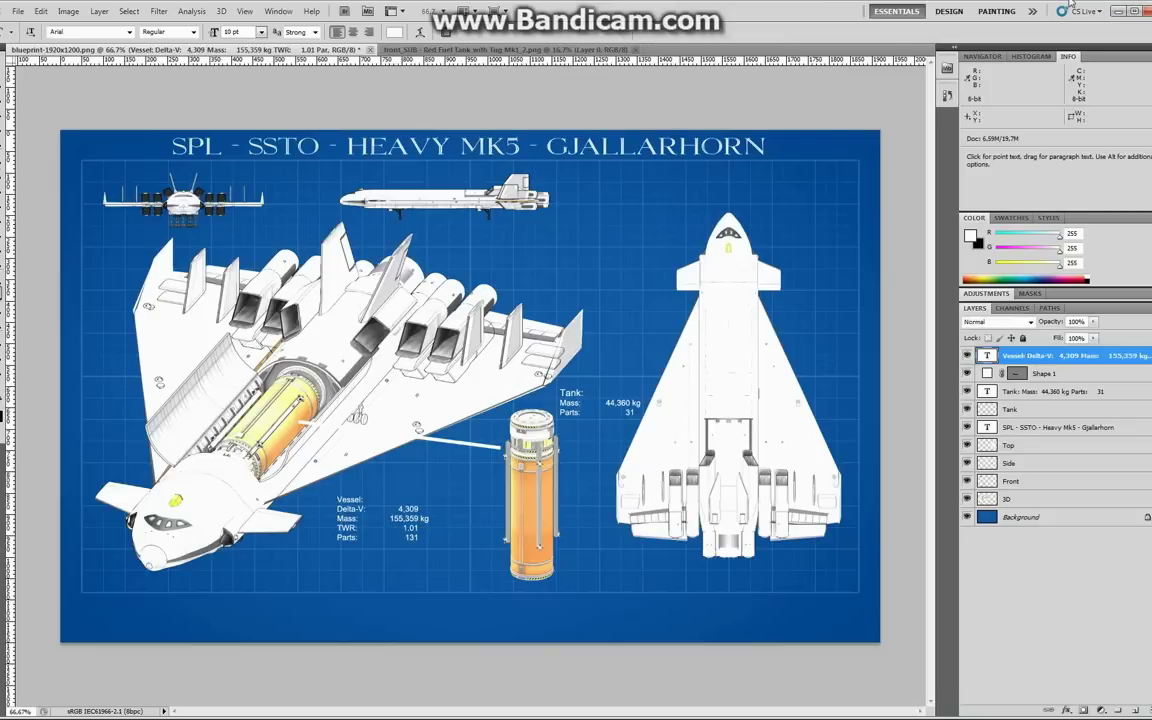
# Step: Save the poster as SPL-SSTO-HeavyMk5-Gjallarhorn-1920x1200.psd
pyautogui.click(18, 11)
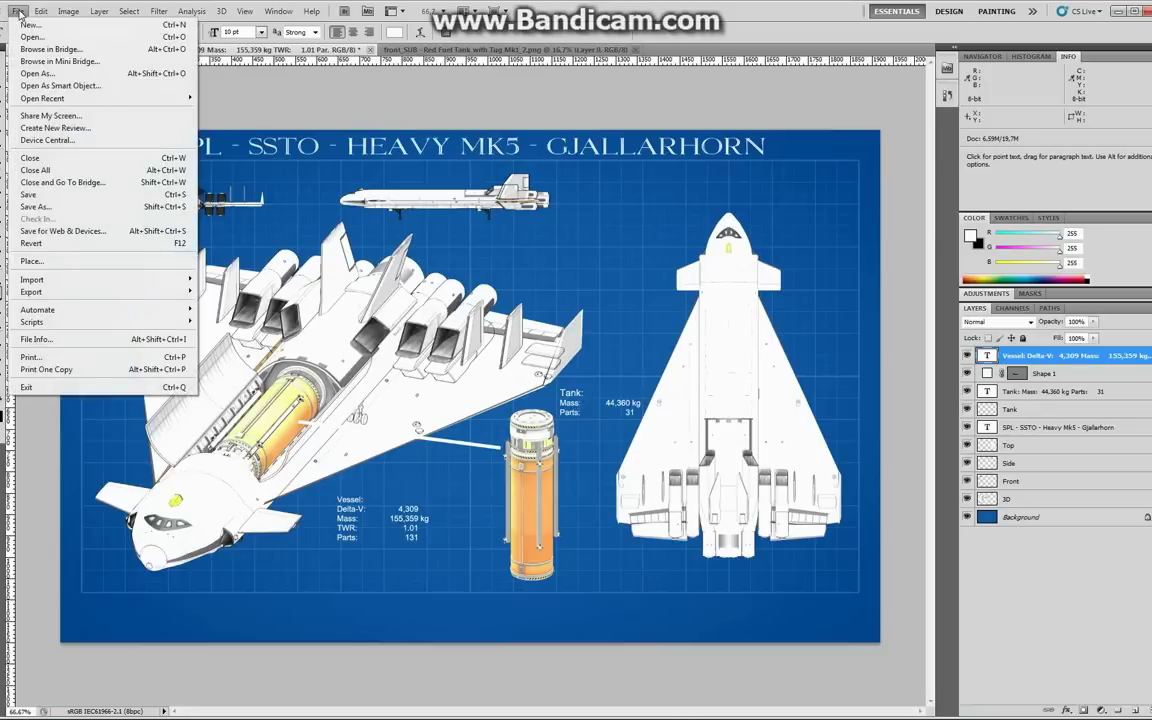
pyautogui.click(45, 208)
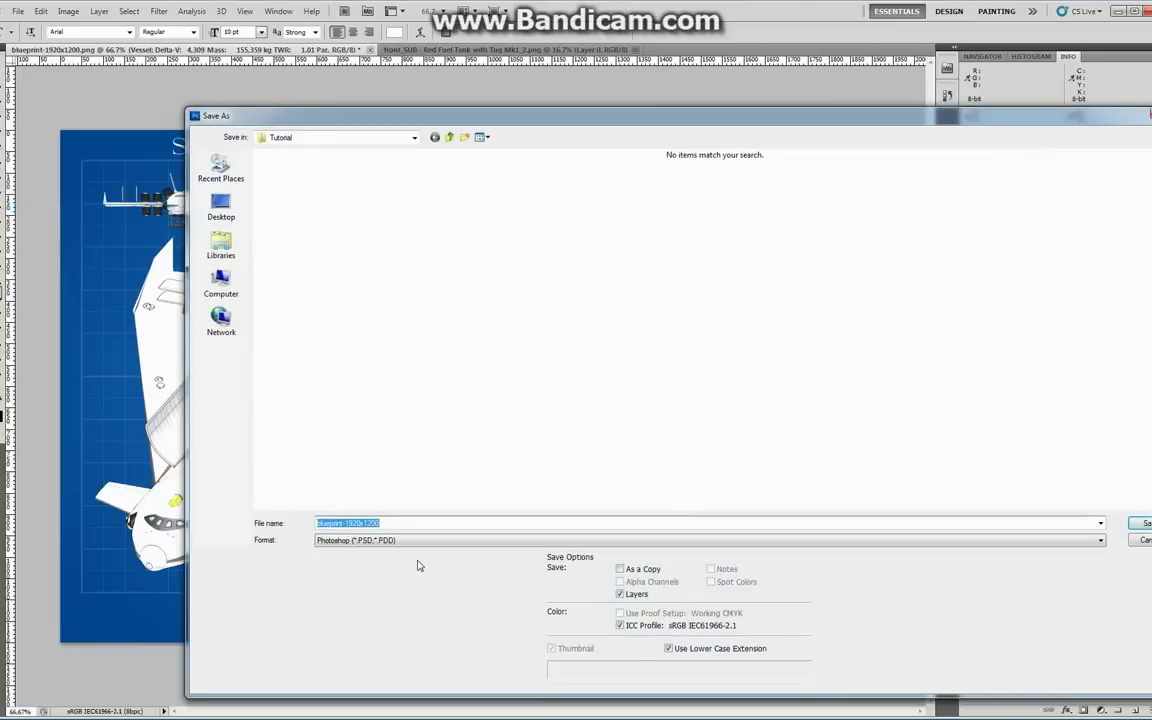
pyautogui.click(343, 523)
pyautogui.moveTo(343, 523); pyautogui.dragTo(281, 524)
pyautogui.write('SPA')
pyautogui.press('BackSpace')
pyautogui.write('L-SS')
pyautogui.press('Delete')
pyautogui.write('TO-HeavyMk5-Gjallar')
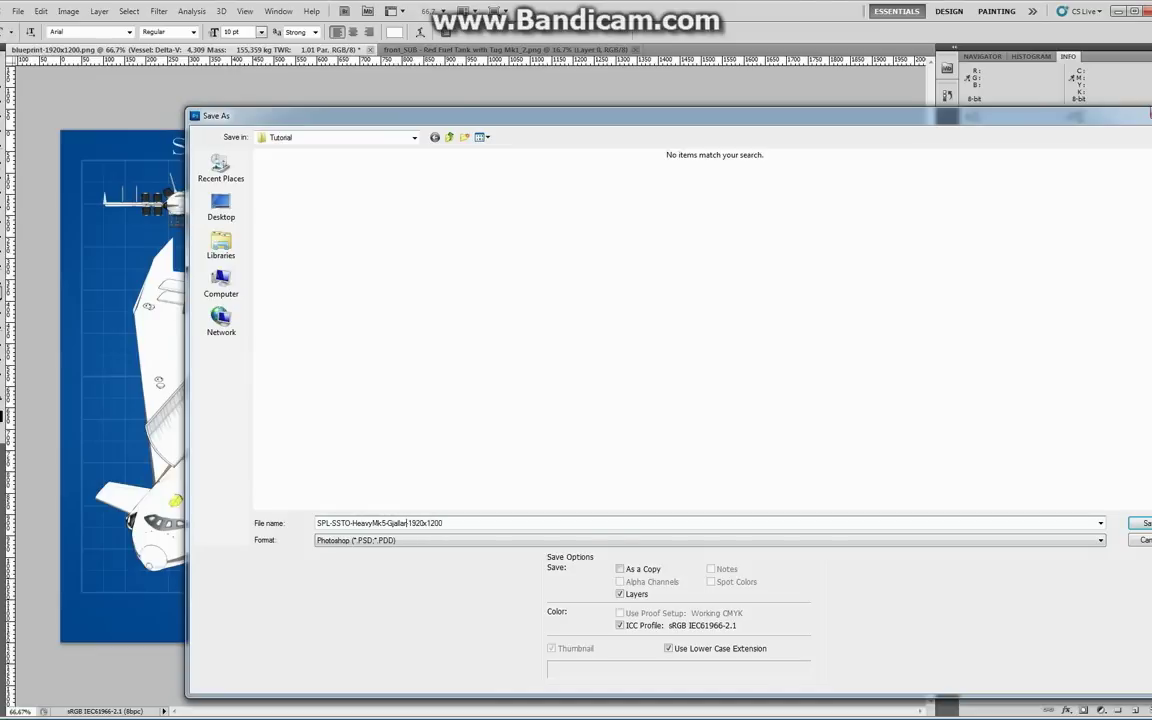
pyautogui.write('horn')
pyautogui.press('Return')
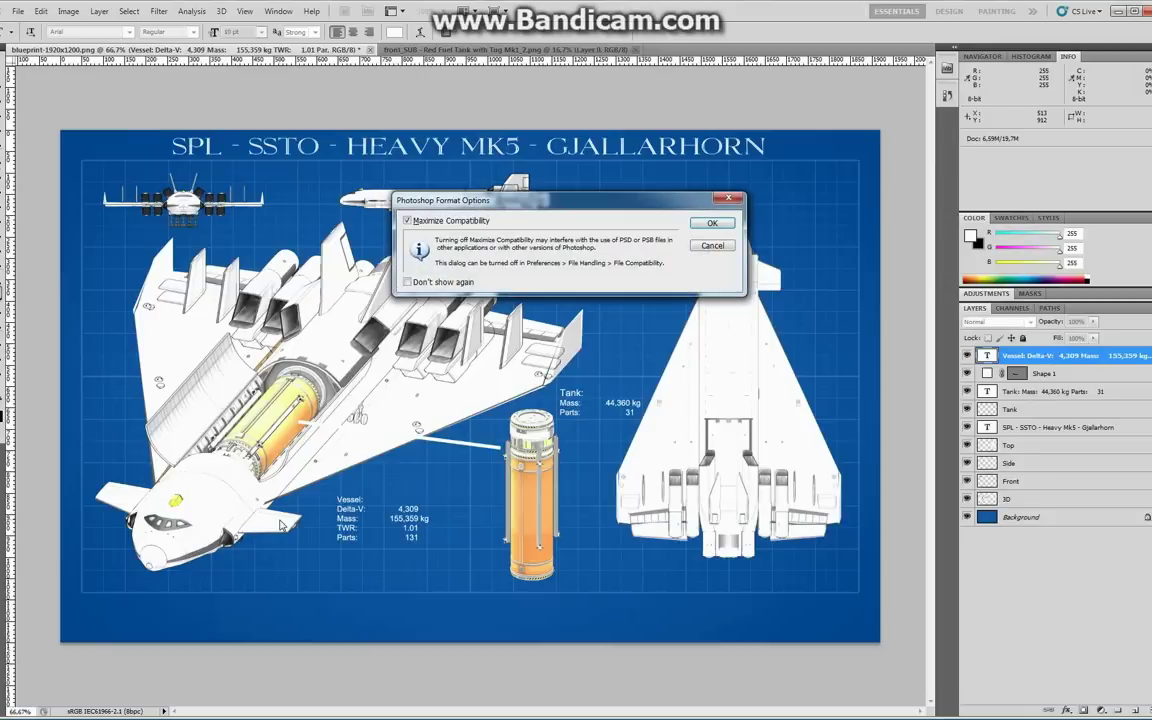
pyautogui.press('Return')
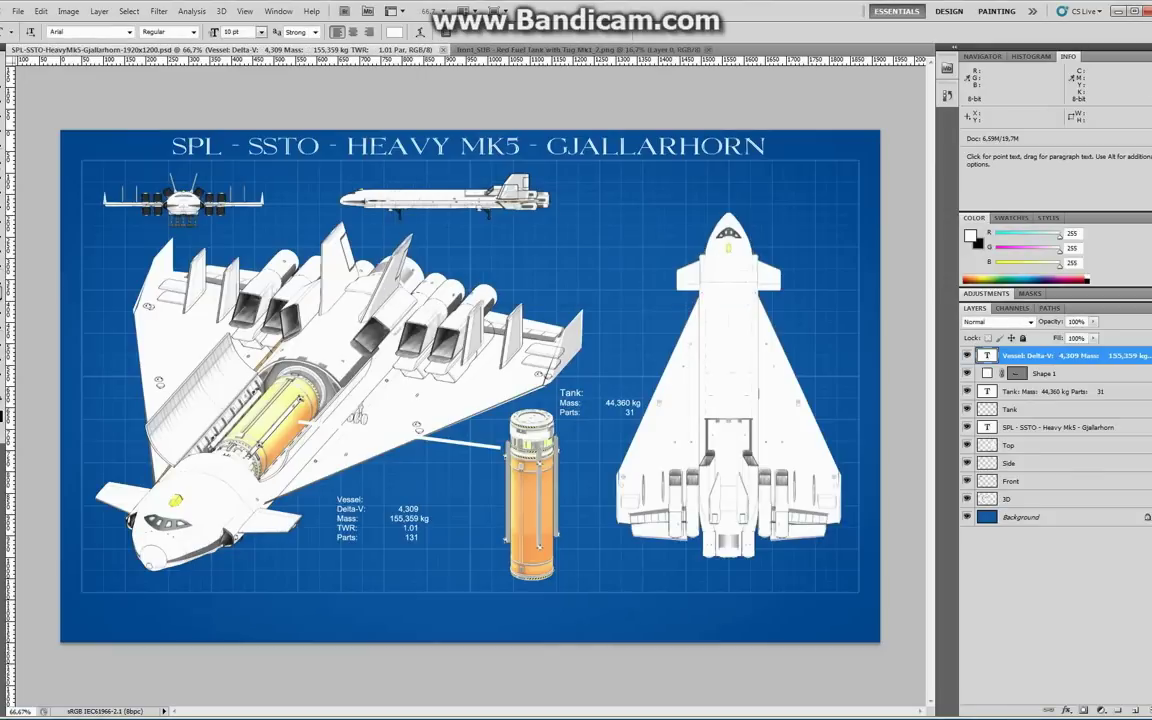
# Step: Save a same-named non-interlaced PNG copy of the poster
pyautogui.click(16, 11)
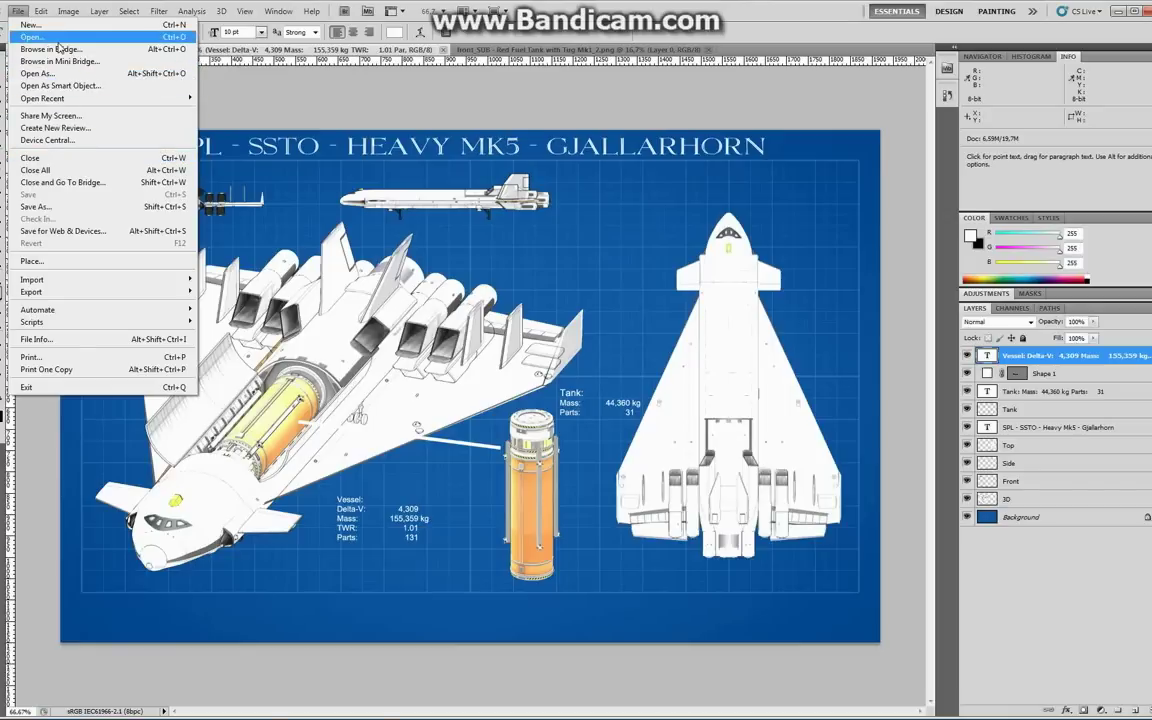
pyautogui.click(36, 207)
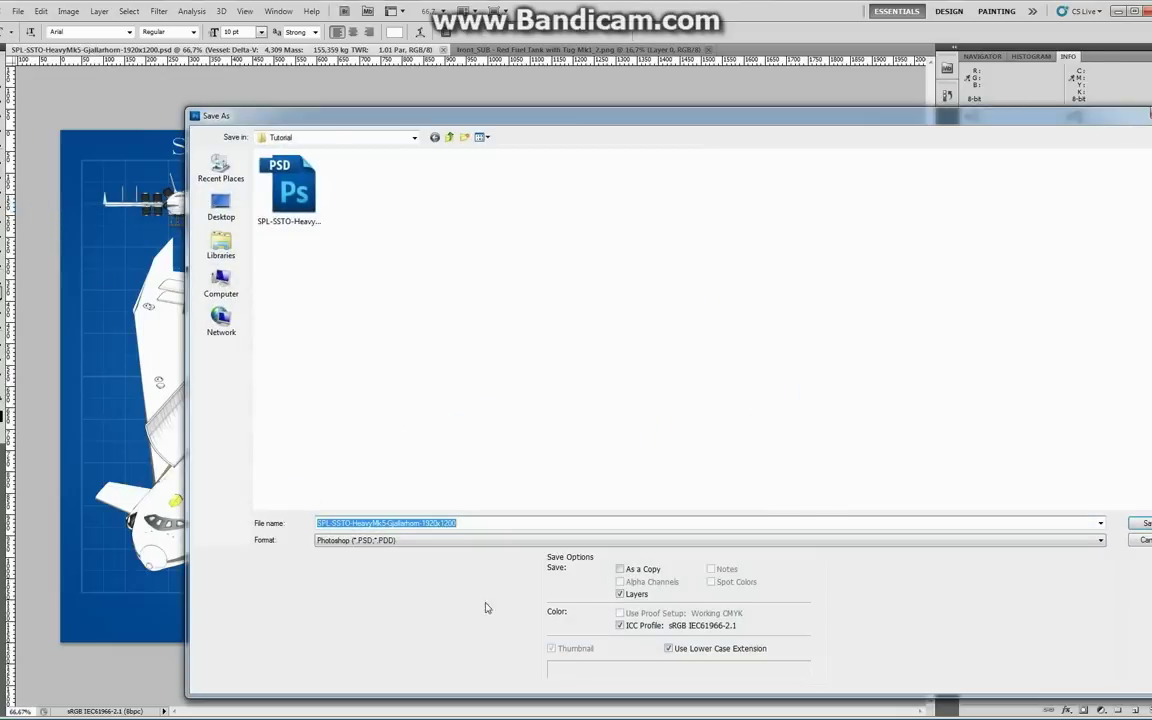
pyautogui.click(468, 541)
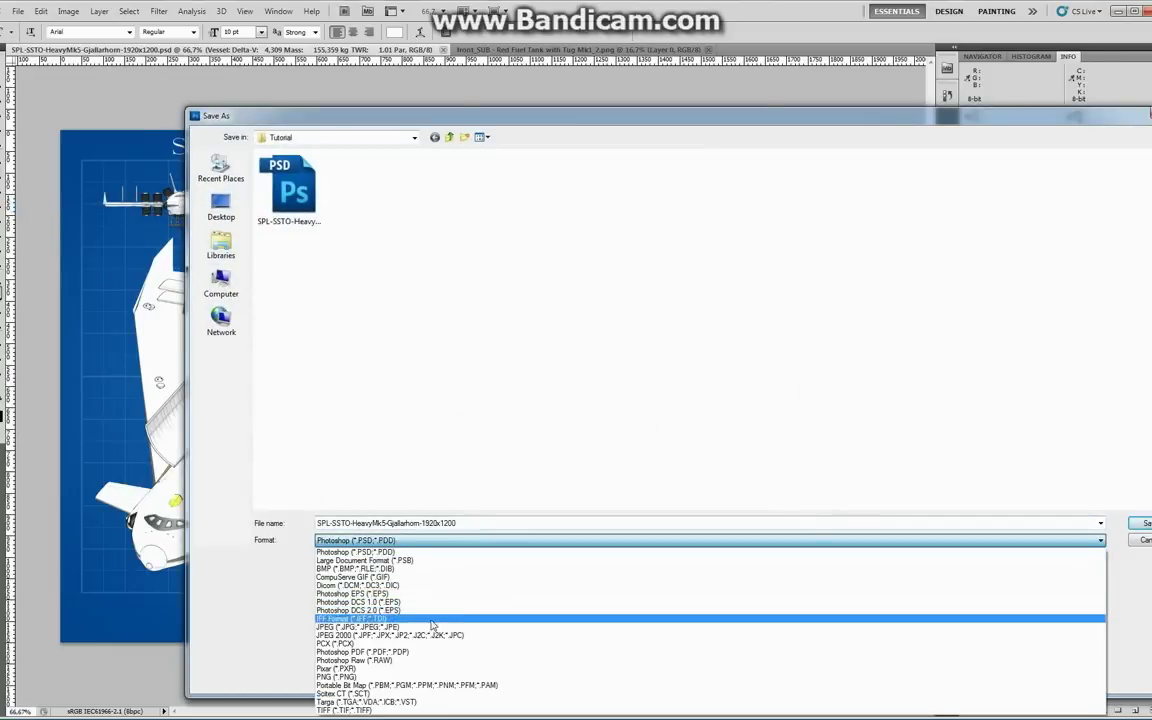
pyautogui.click(420, 677)
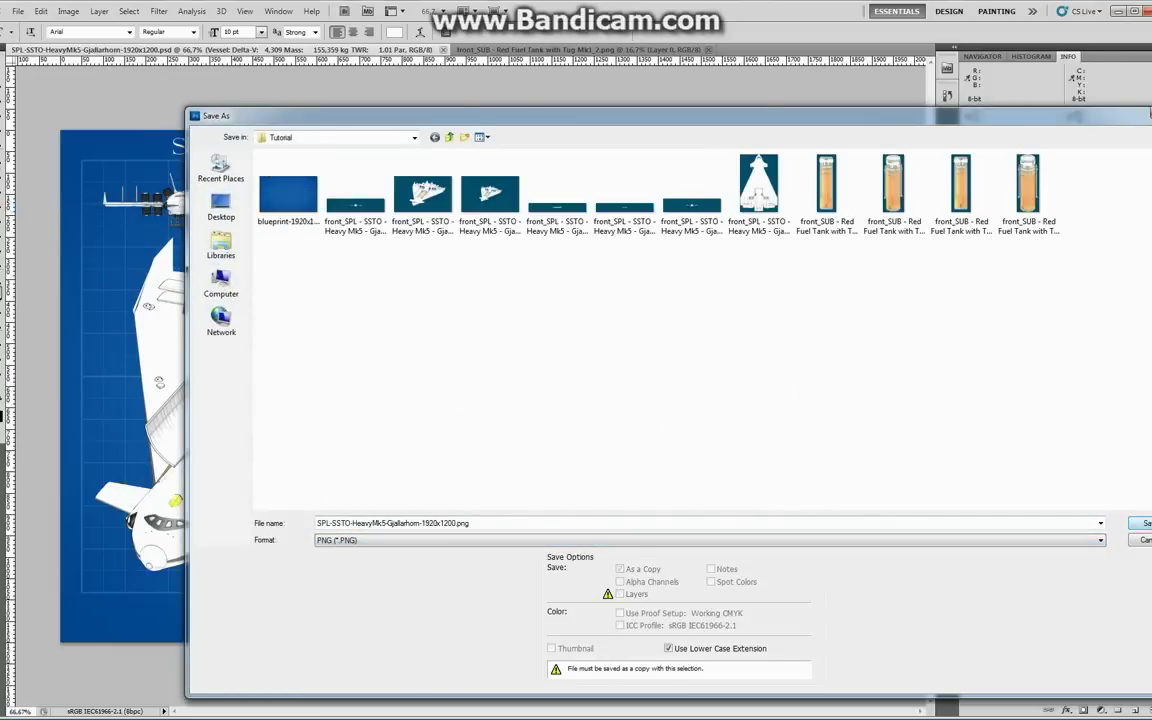
pyautogui.press('Return')
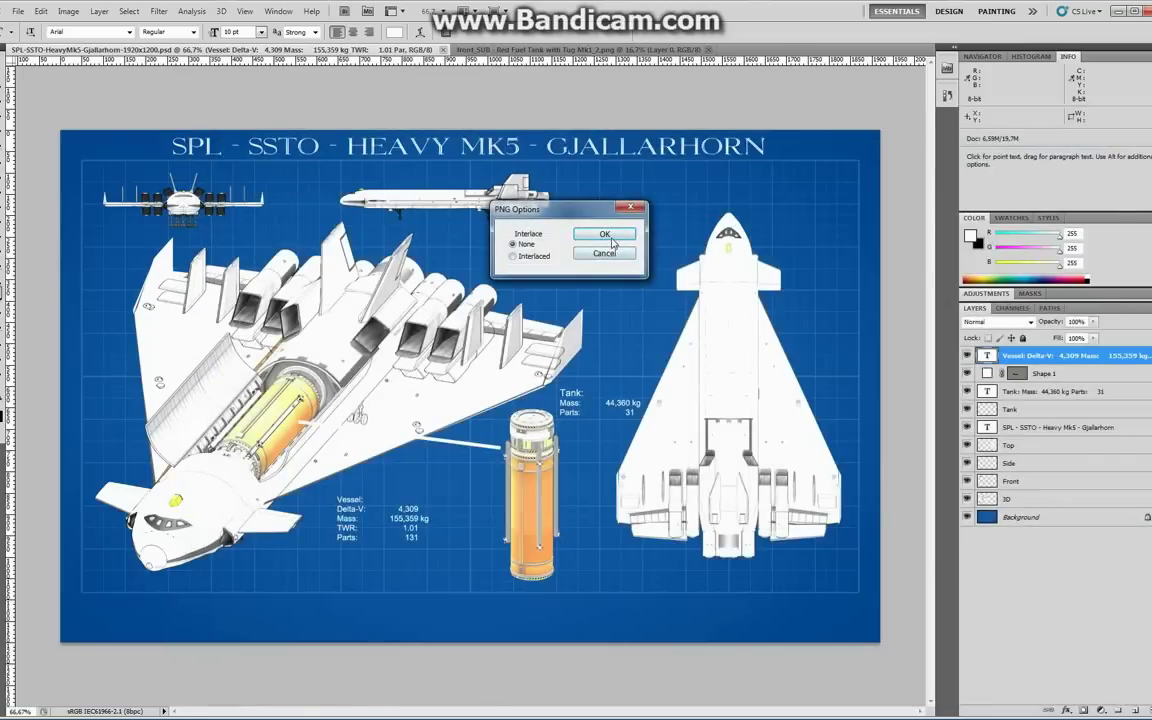
pyautogui.click(608, 236)
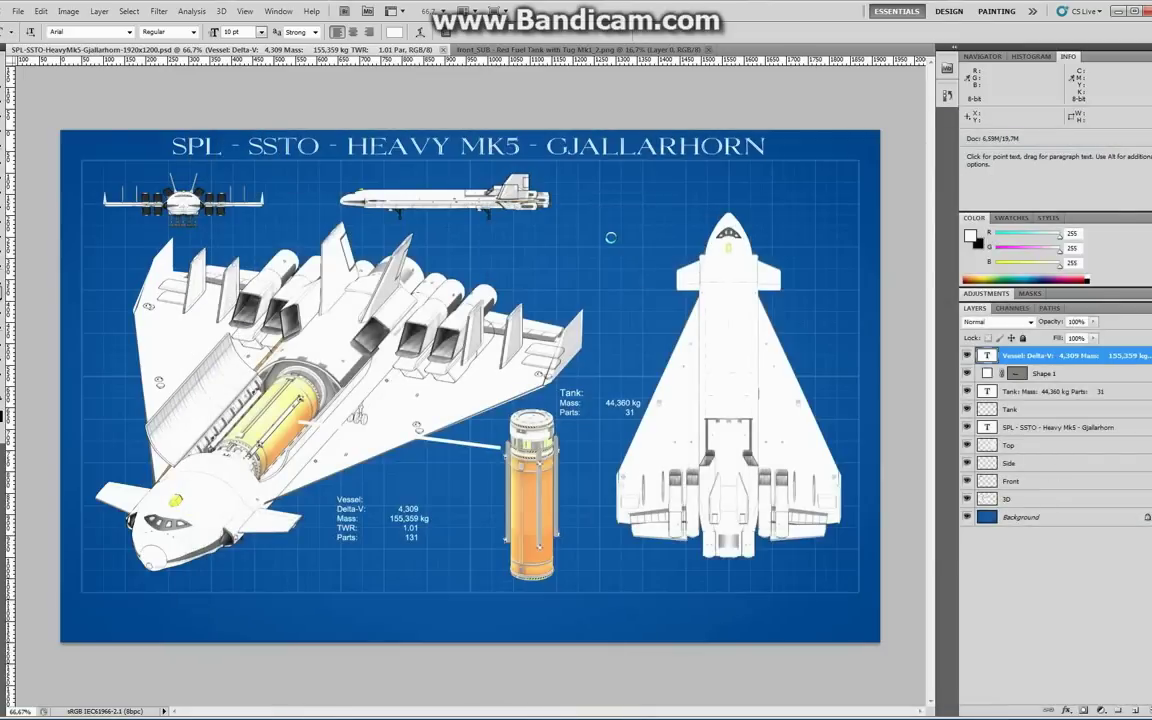